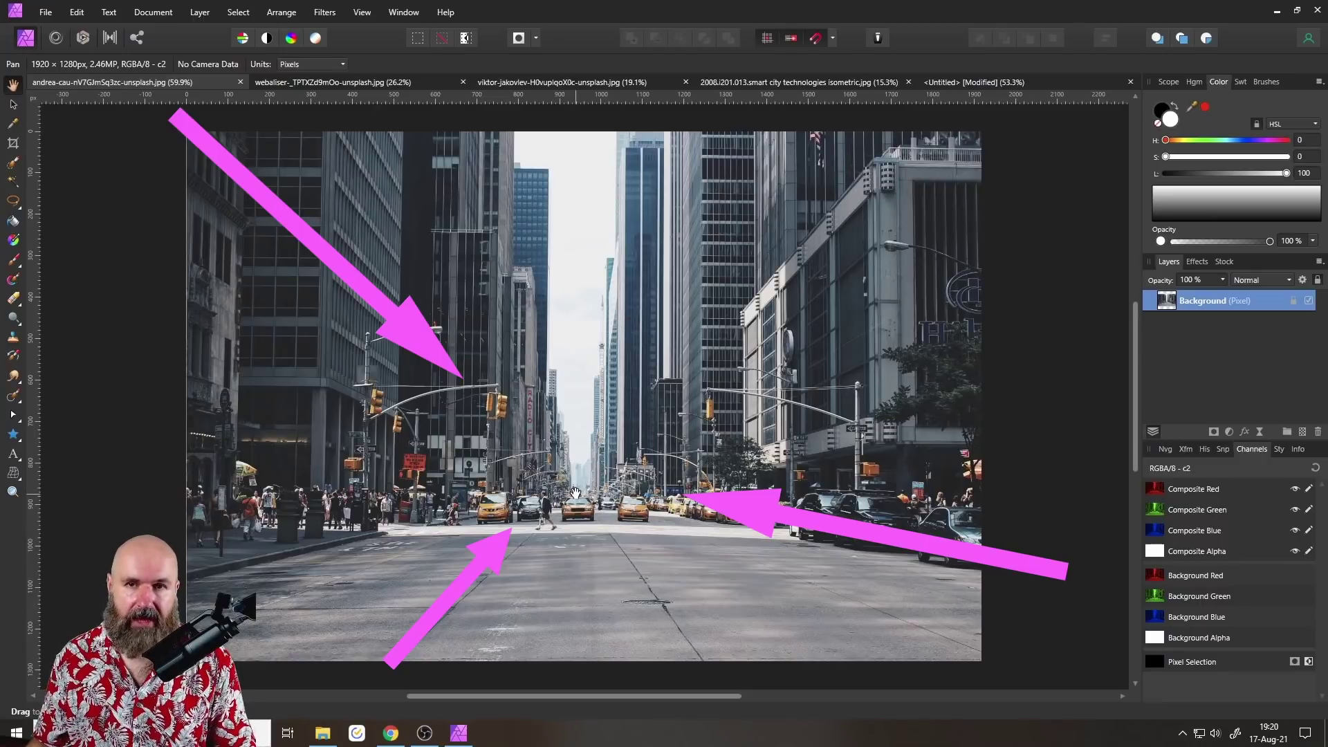
Compare the house-and-pool and skyscraper photos, then show the 5314 × 5001 px smart city illustration.
click(313, 83)
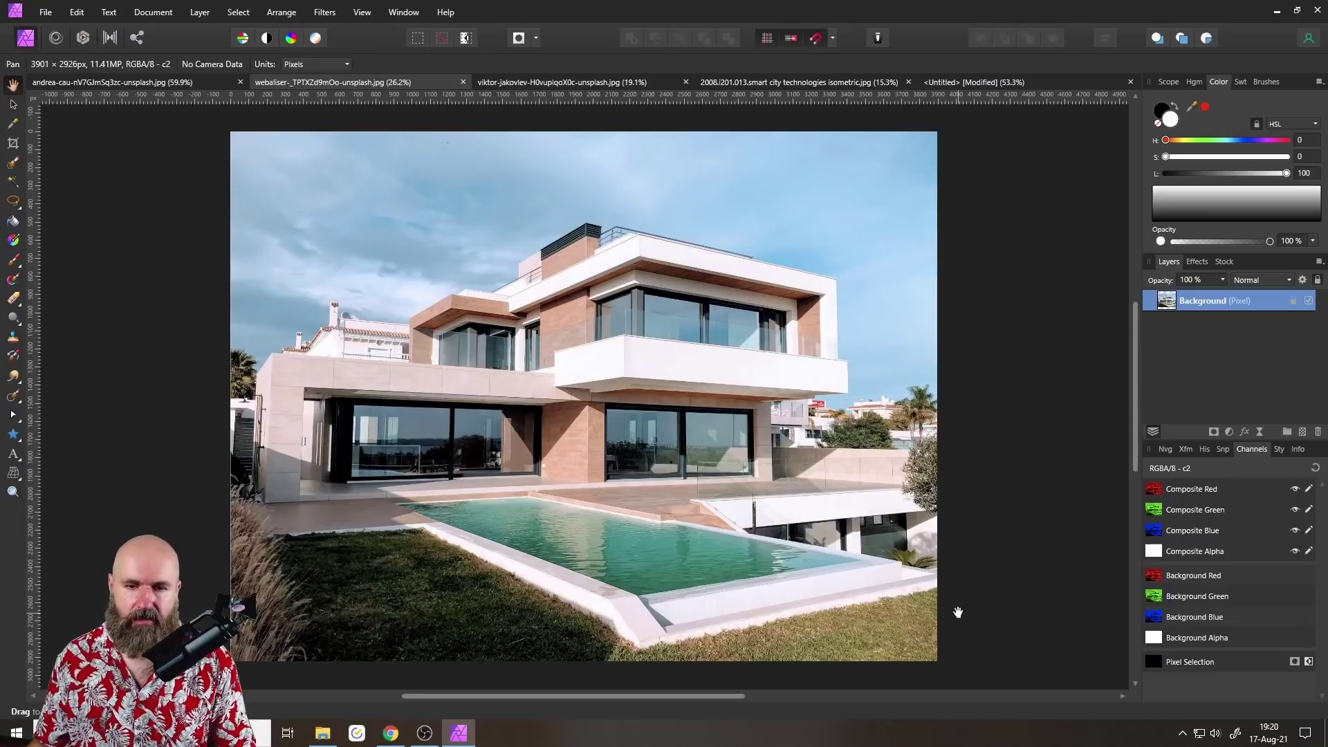
click(525, 81)
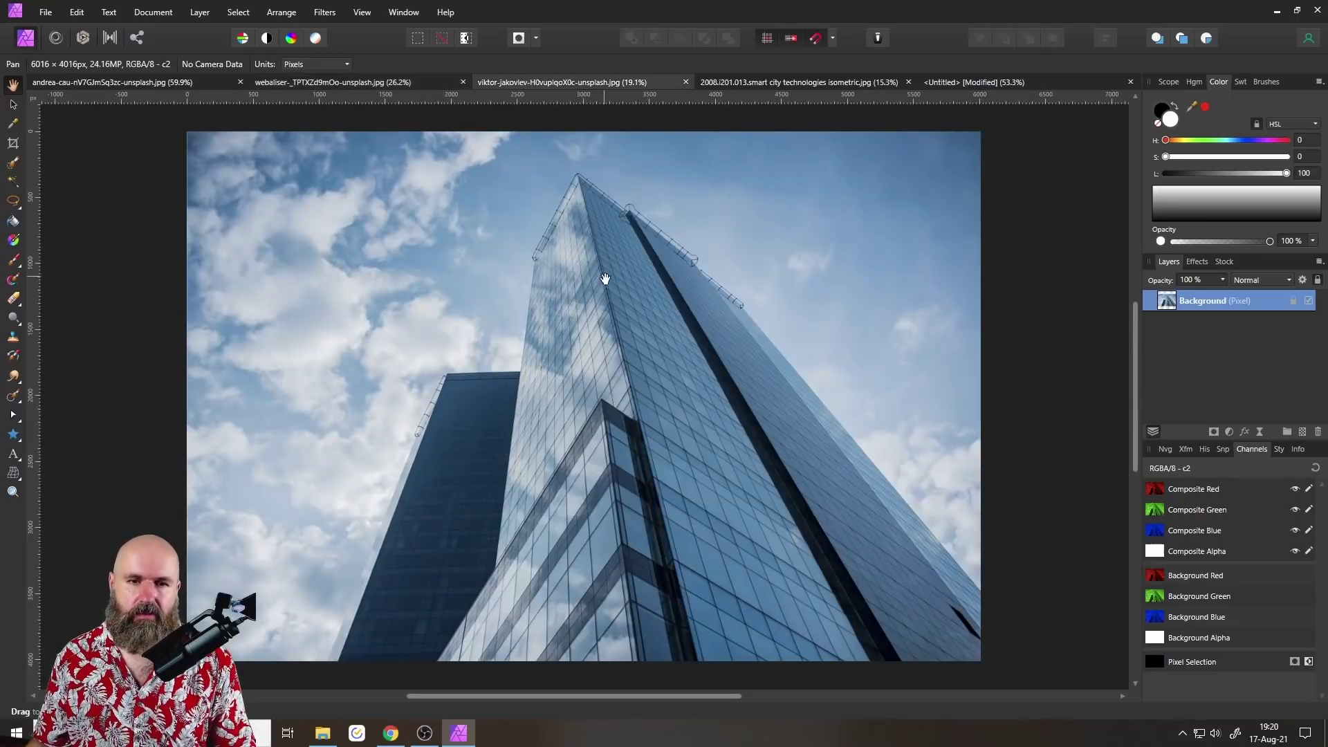
click(386, 82)
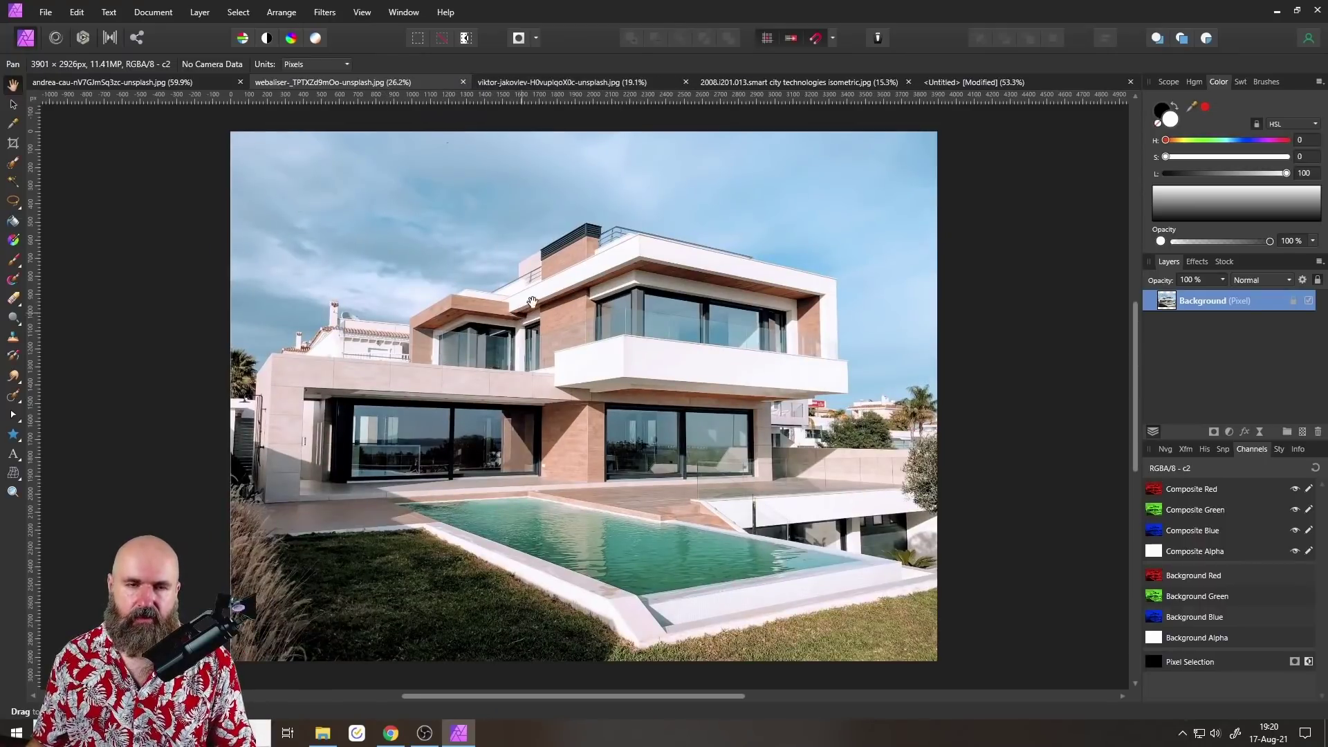
click(547, 82)
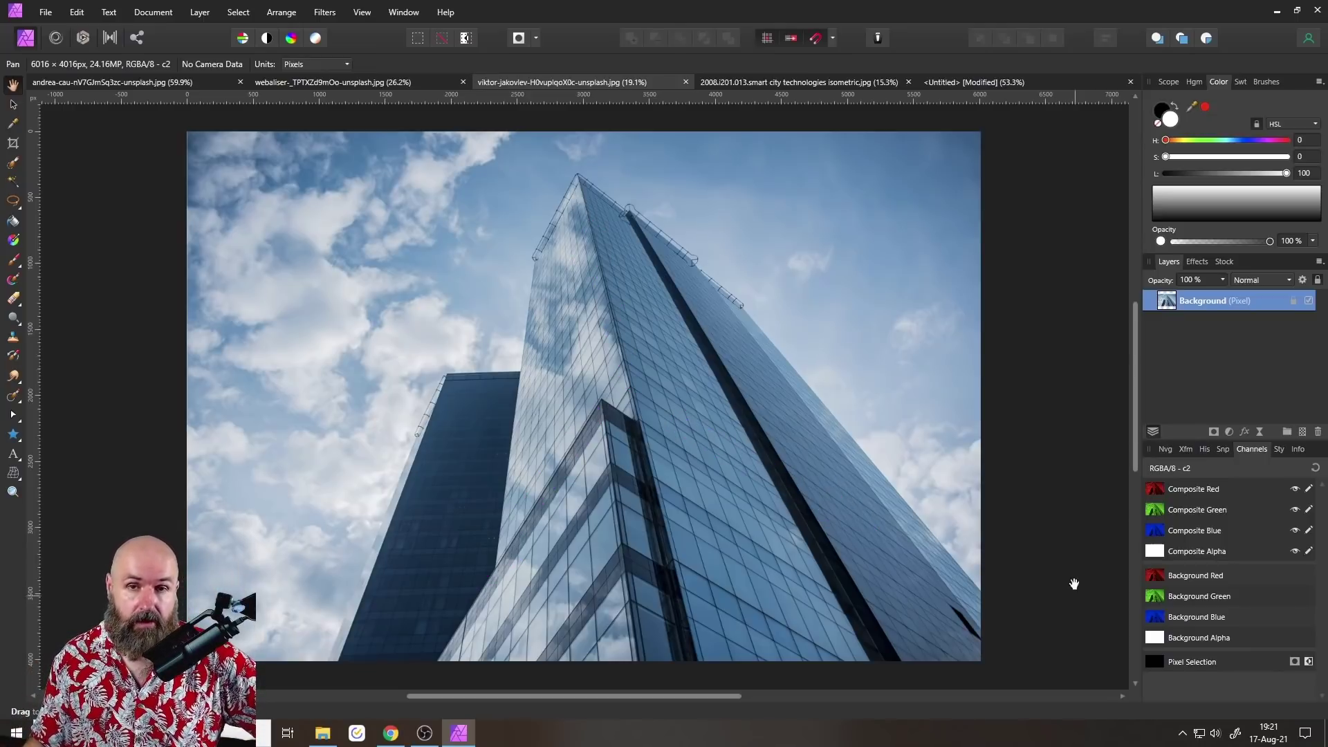
click(758, 83)
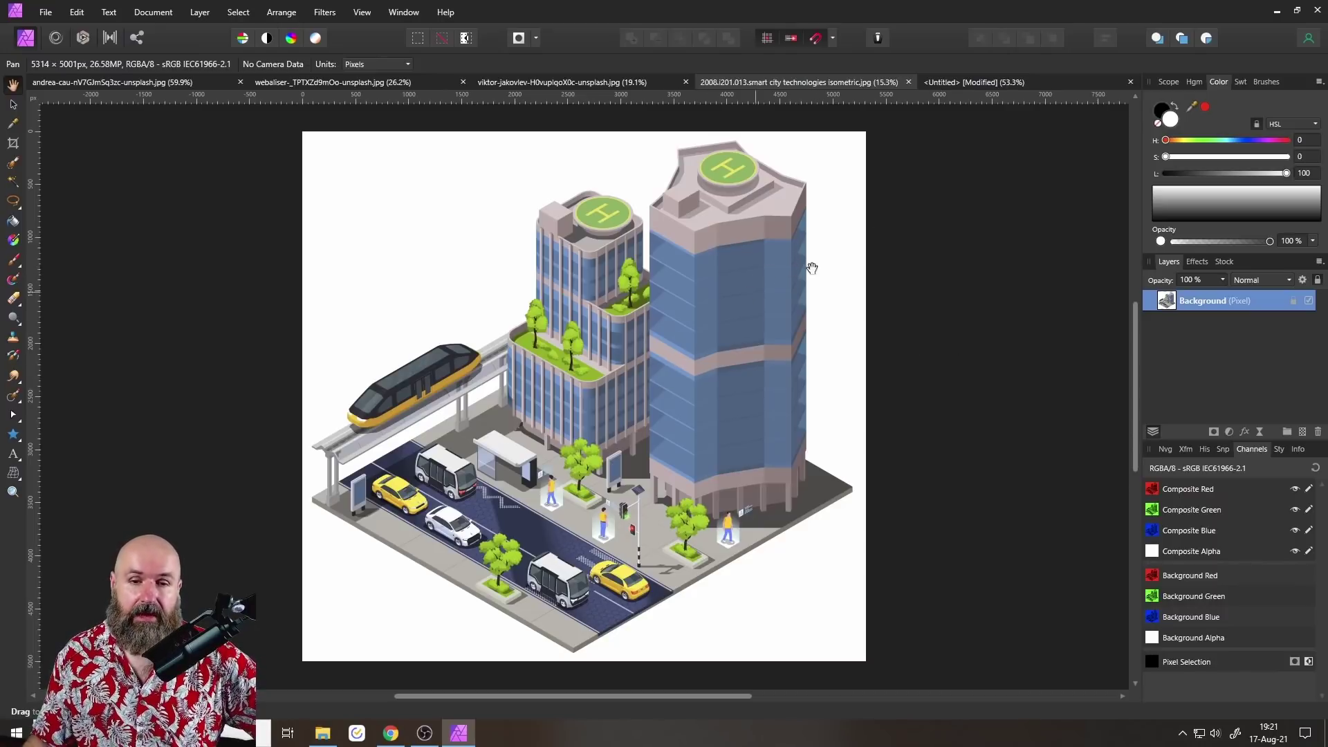
Switch to the blank Untitled document and turn on View > Show Grid.
click(967, 85)
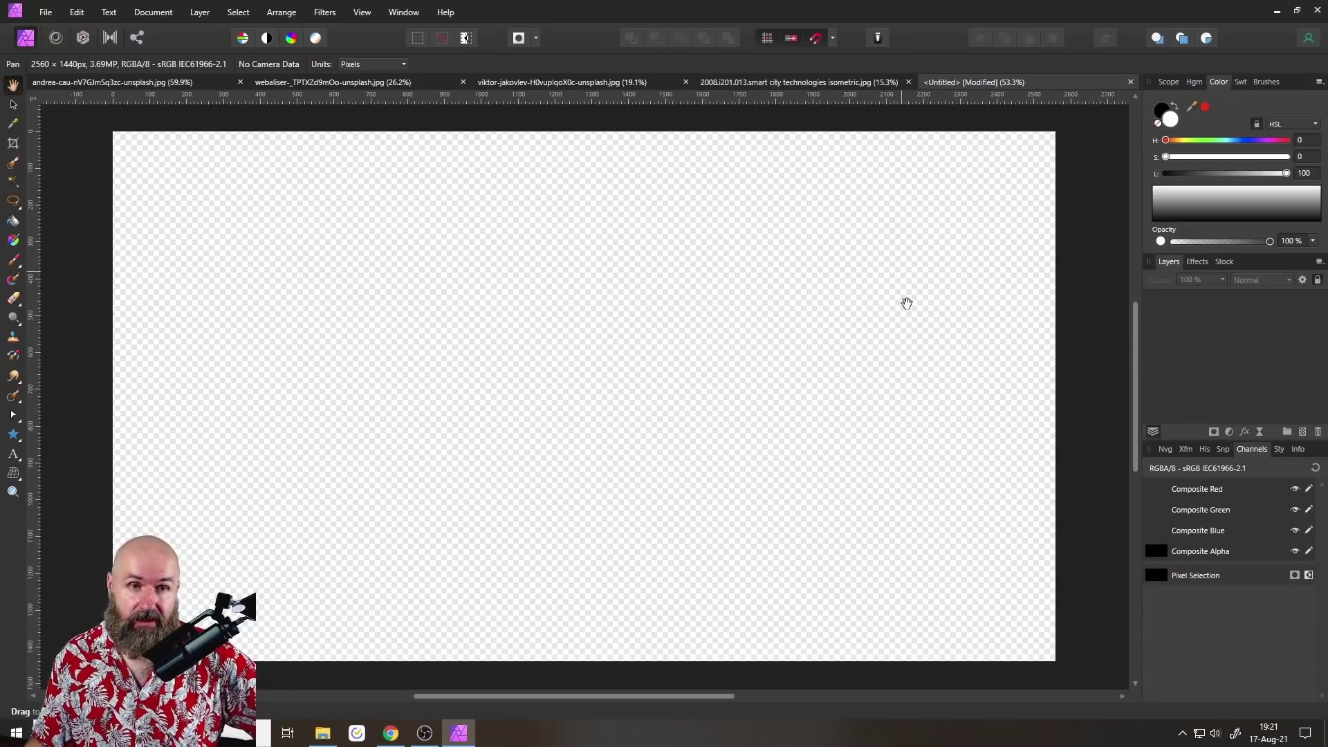
click(361, 14)
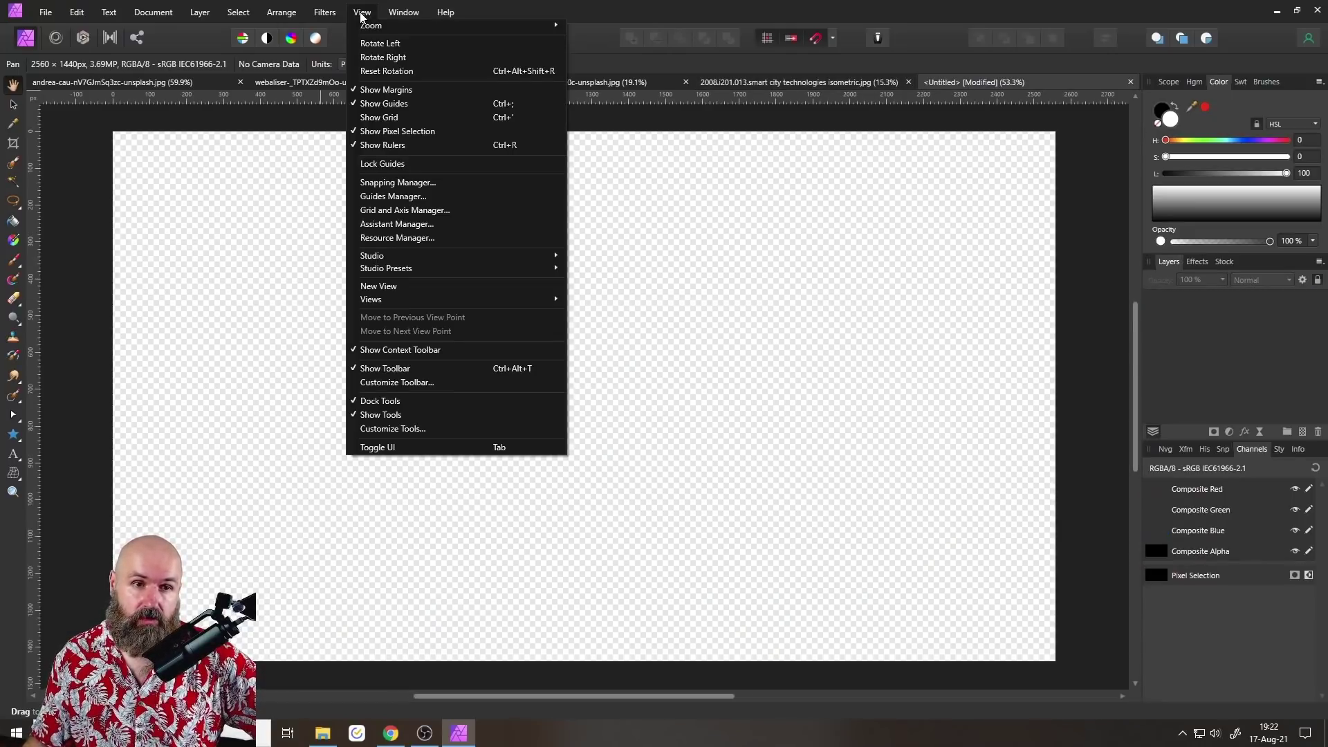
click(406, 122)
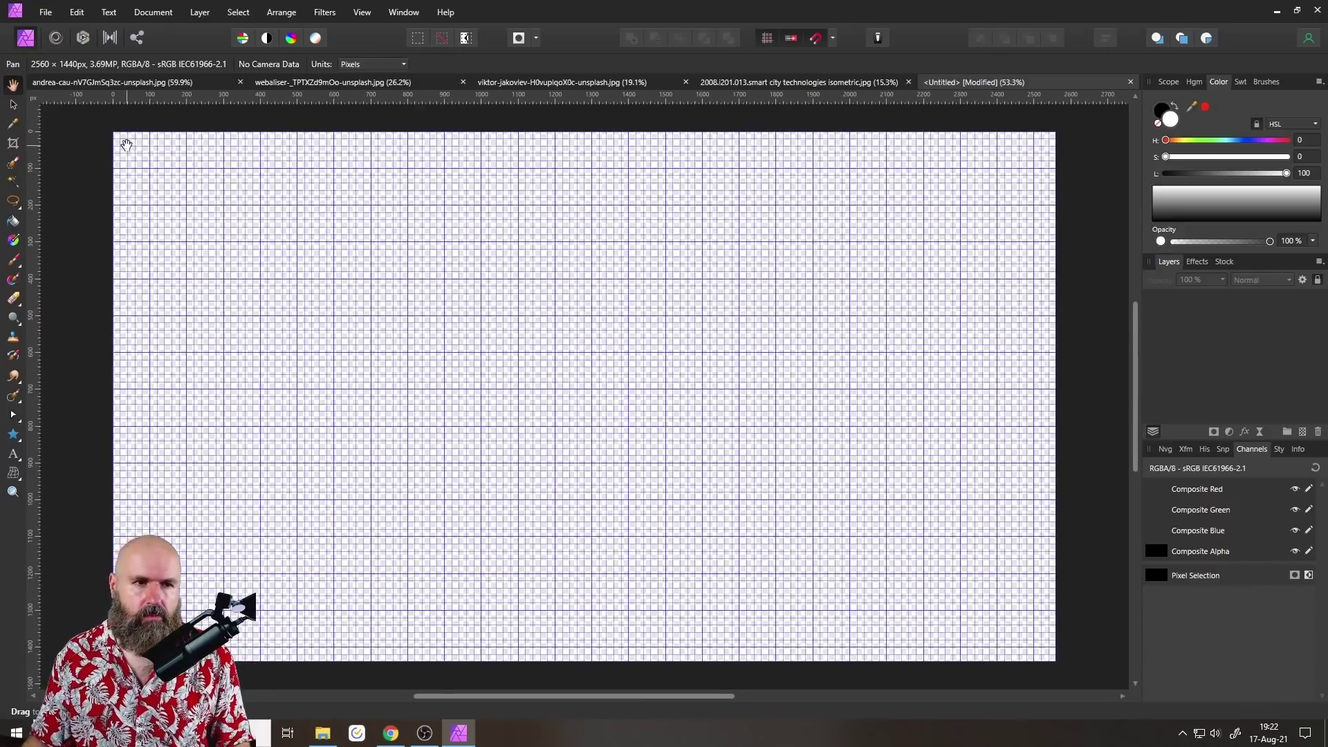
Pan and zoom over the grid, then fit the whole 2560 × 1440 canvas in view.
drag(127, 145, 380, 232)
ctrl+scroll(385, 229, up, 6)
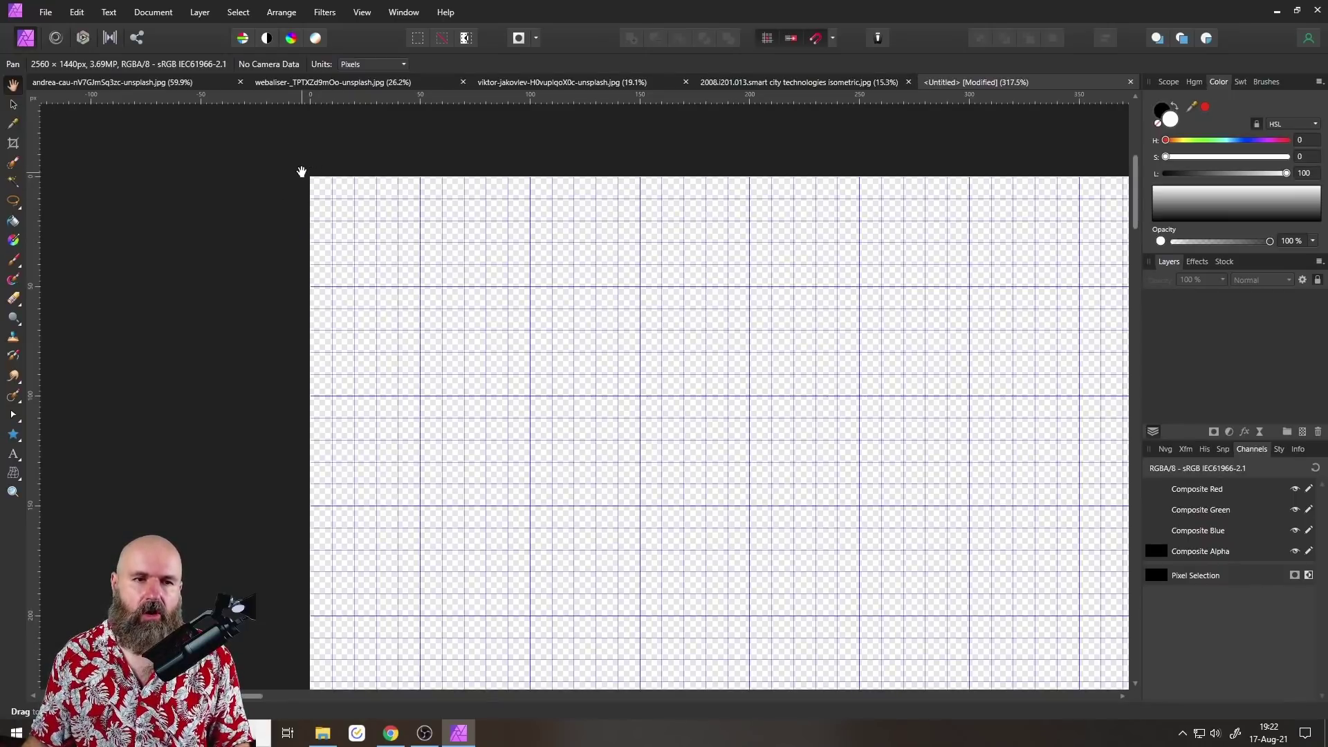
scroll(417, 275, down, 5)
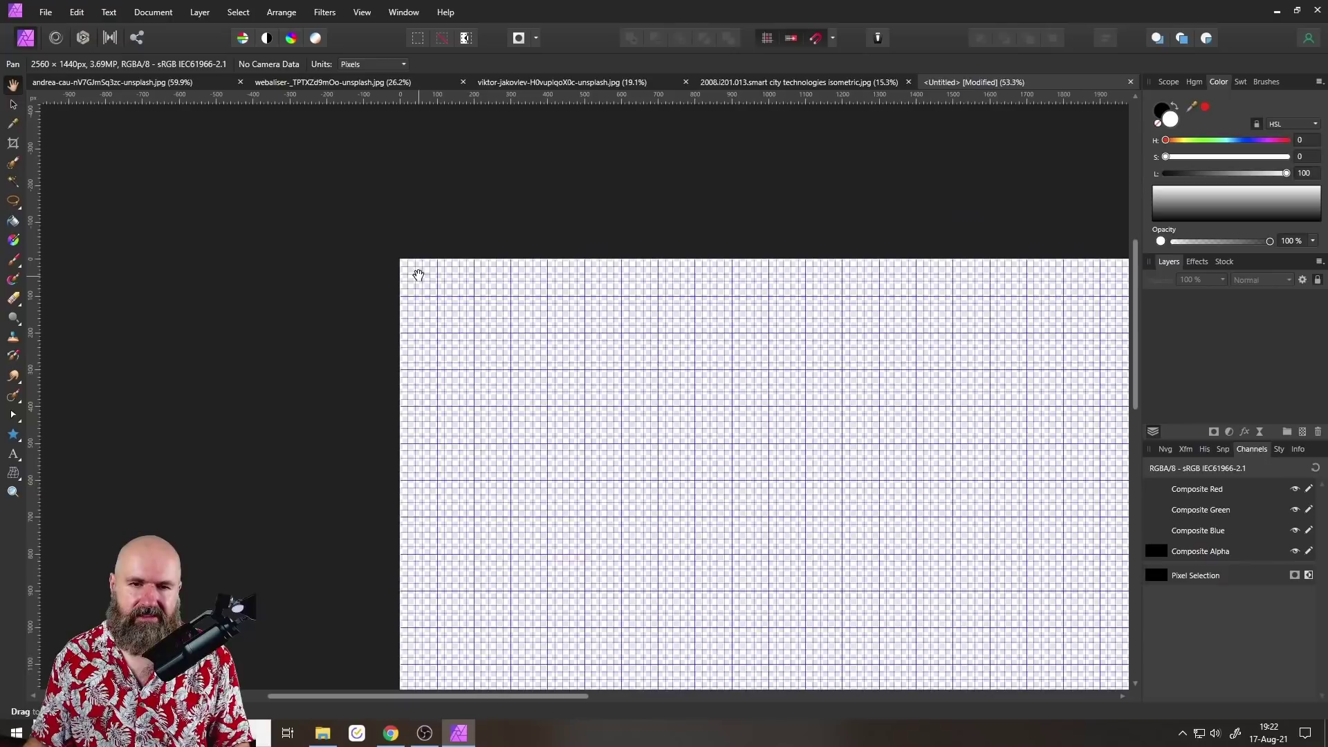
scroll(798, 407, up, 3)
scroll(634, 145, up, 2)
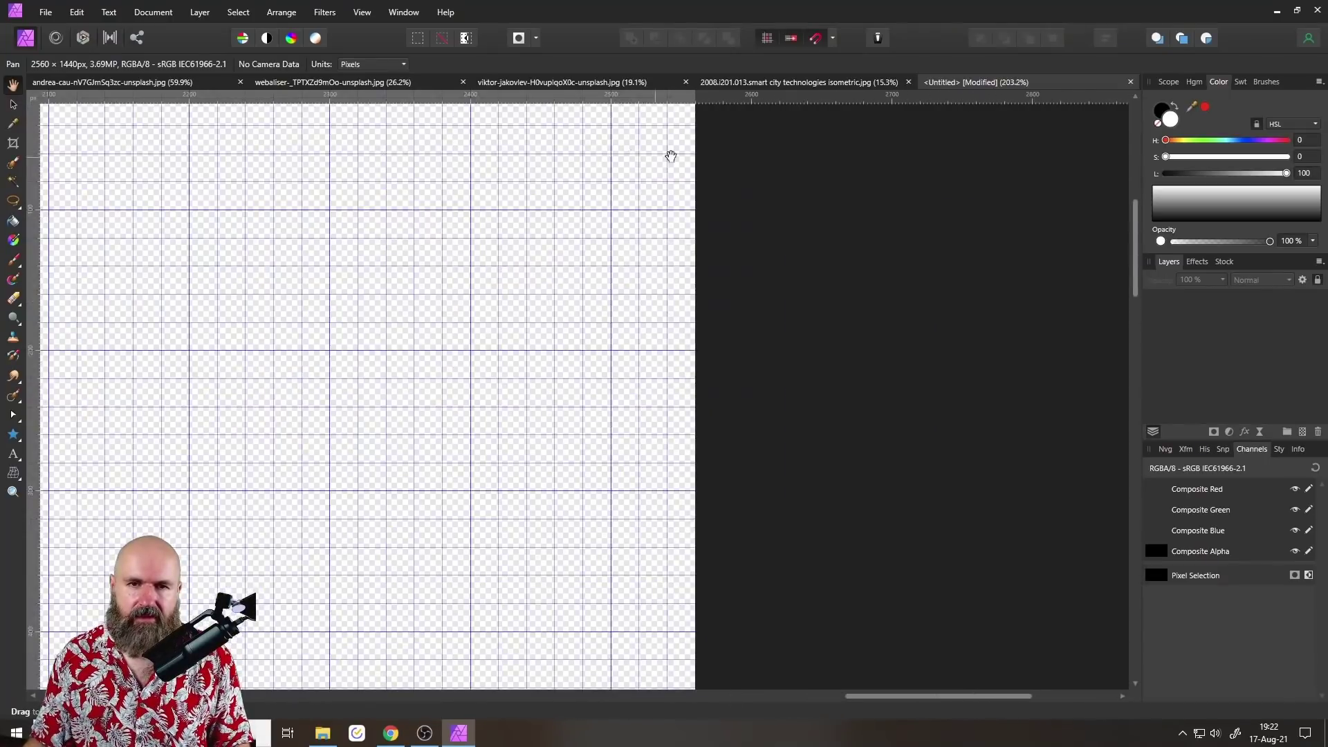
drag(671, 155, 623, 339)
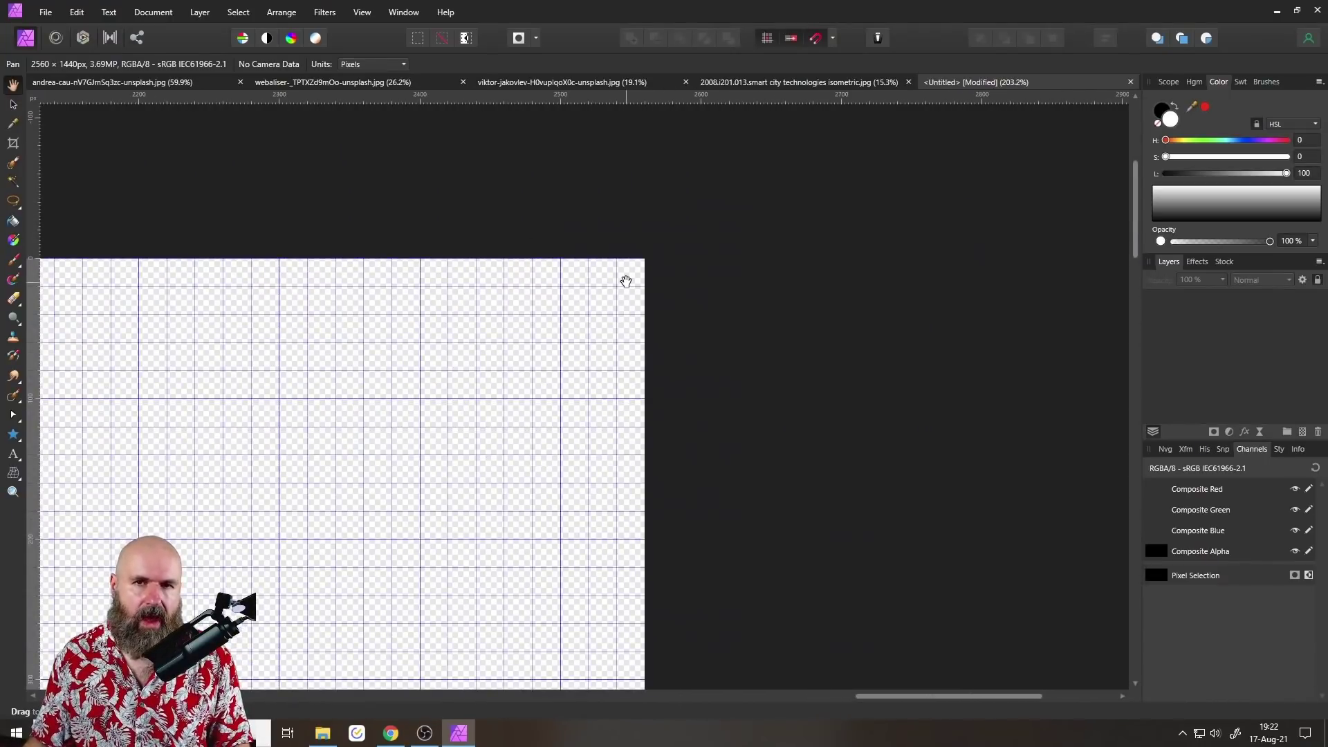
scroll(588, 255, down, 2)
drag(588, 424, 674, 113)
scroll(674, 103, down, 2)
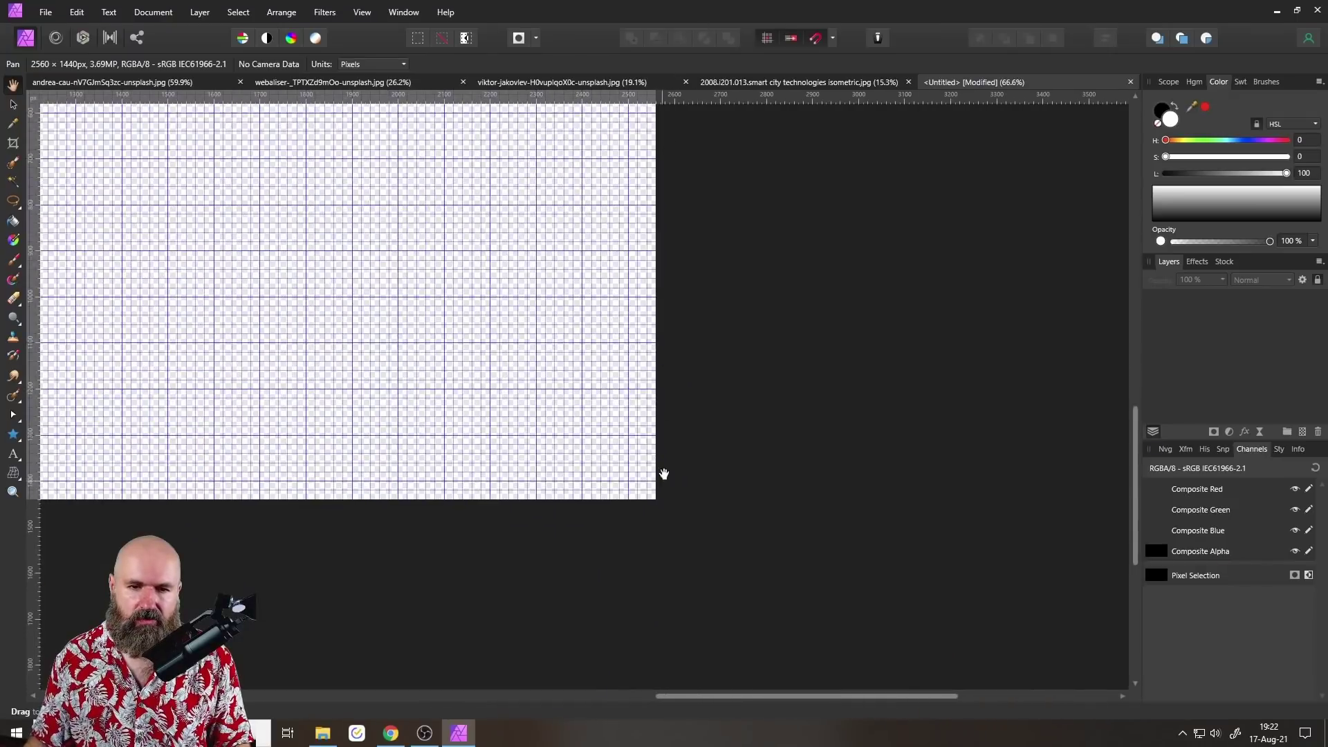
drag(528, 409, 421, 283)
scroll(421, 284, up, 1)
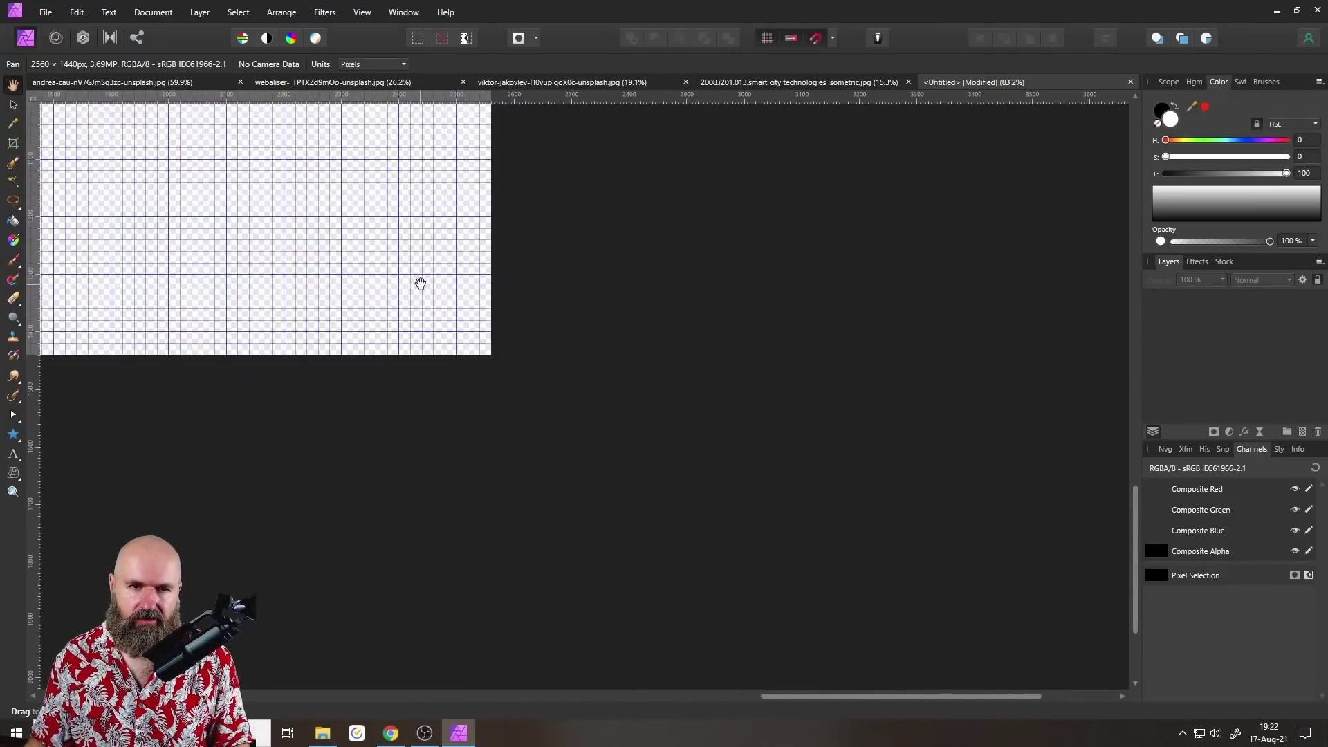
key(ctrl+0)
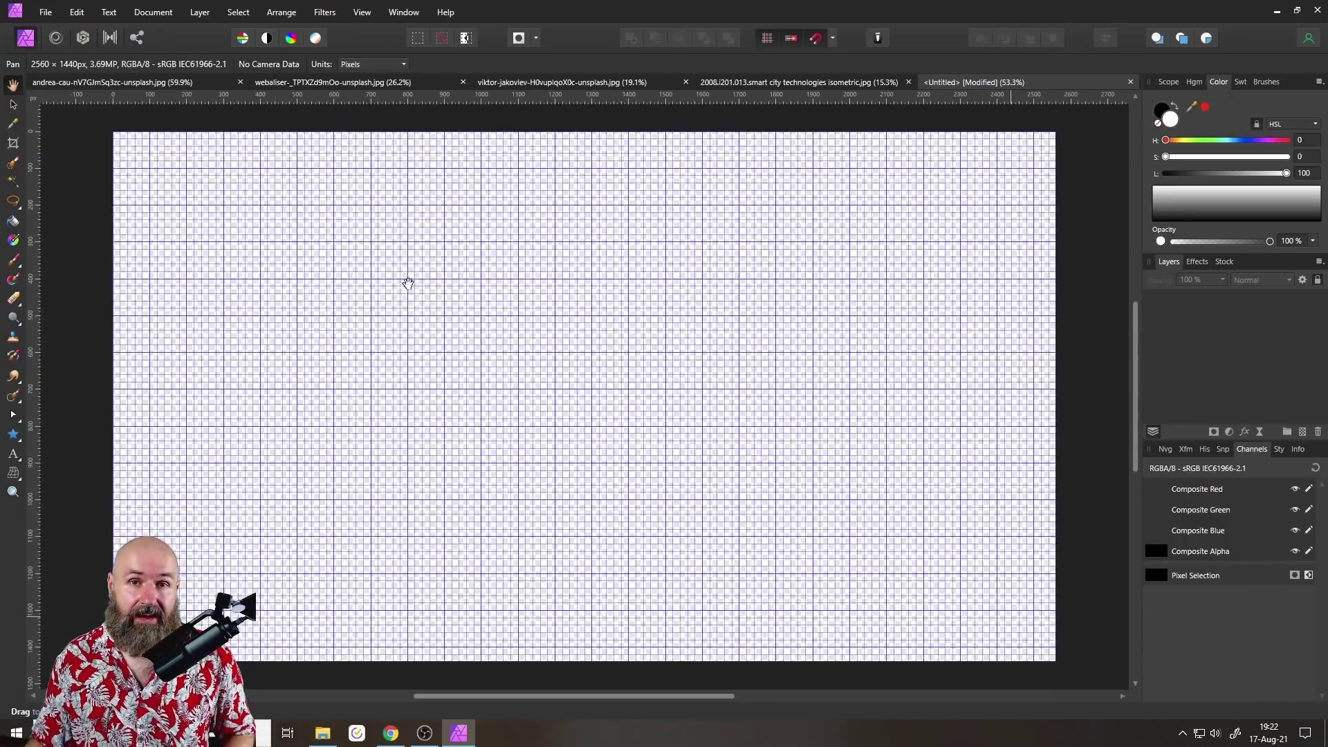
In the Grid and Axis Manager, set basic grid spacing to 100 px with 4 divisions.
click(365, 12)
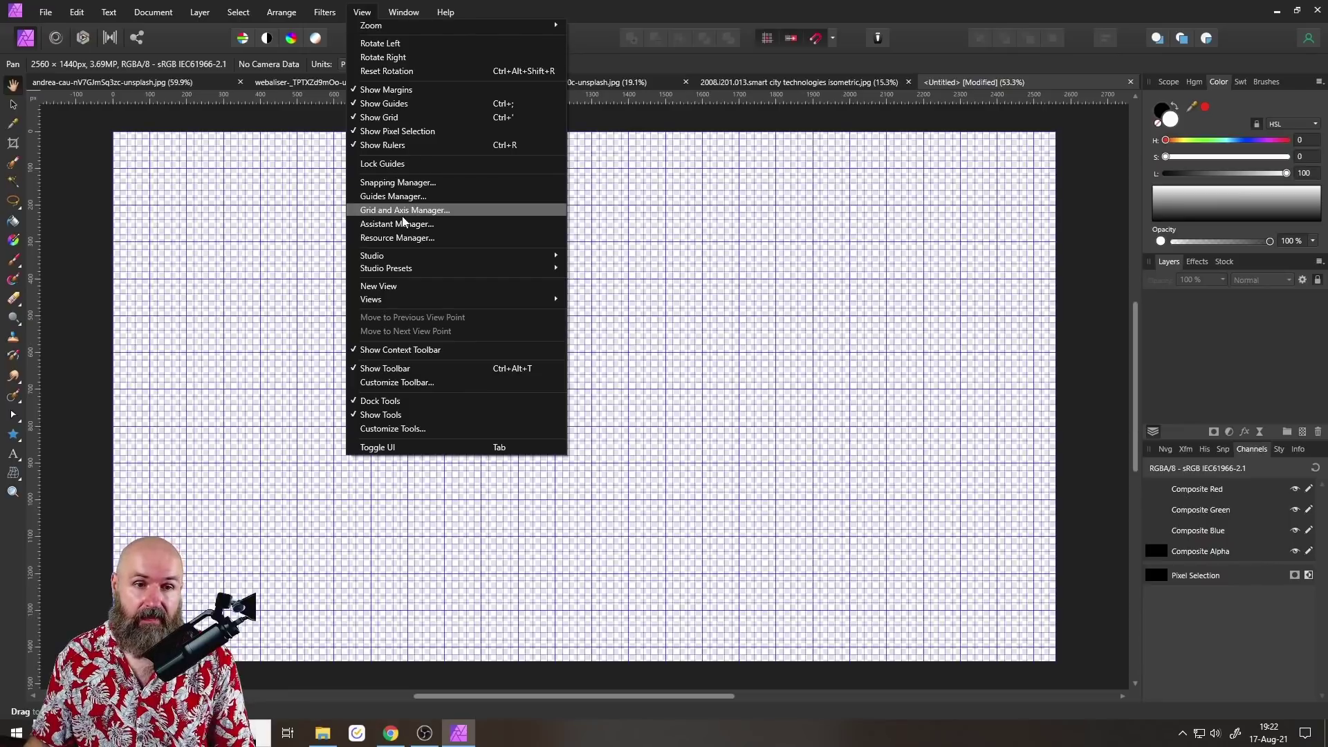
click(432, 216)
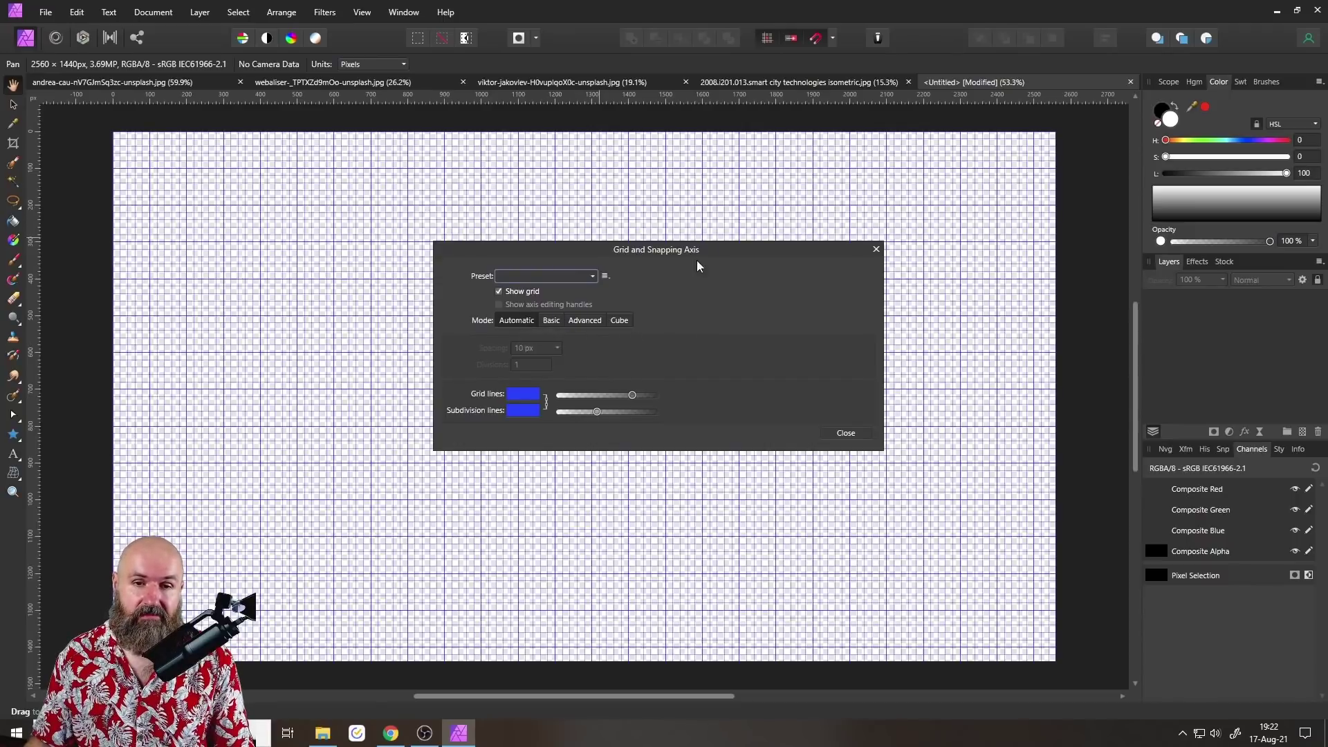
drag(682, 252, 680, 122)
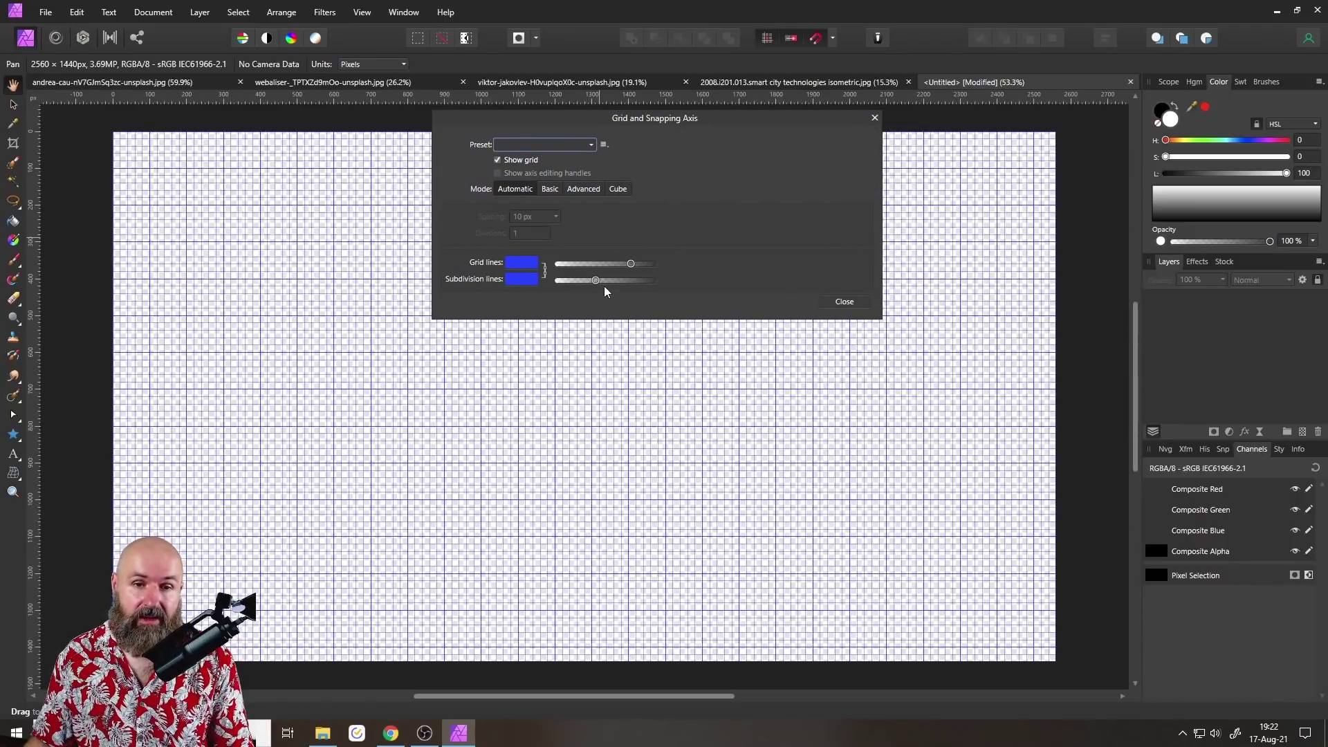
mouse_move(596, 279)
mouse_down()
mouse_move(563, 277)
mouse_move(606, 280)
mouse_up()
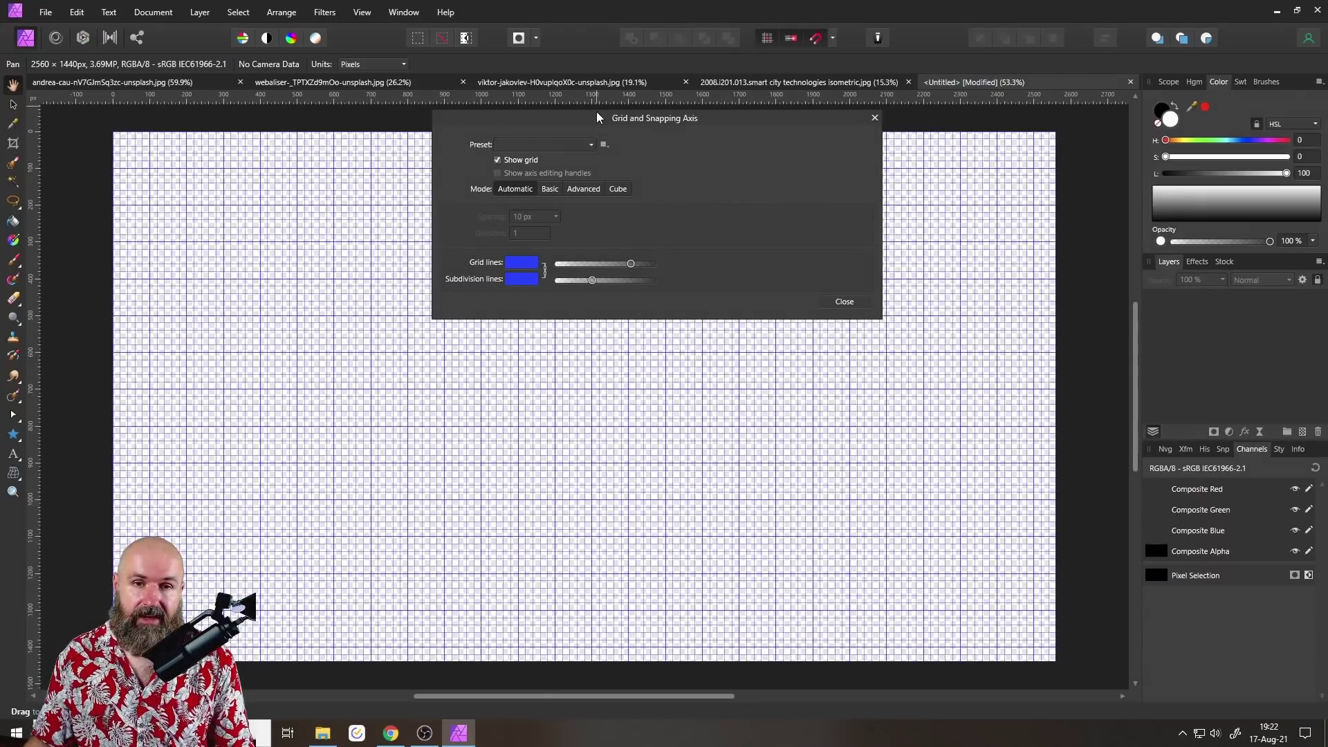
drag(597, 117, 657, 178)
click(611, 249)
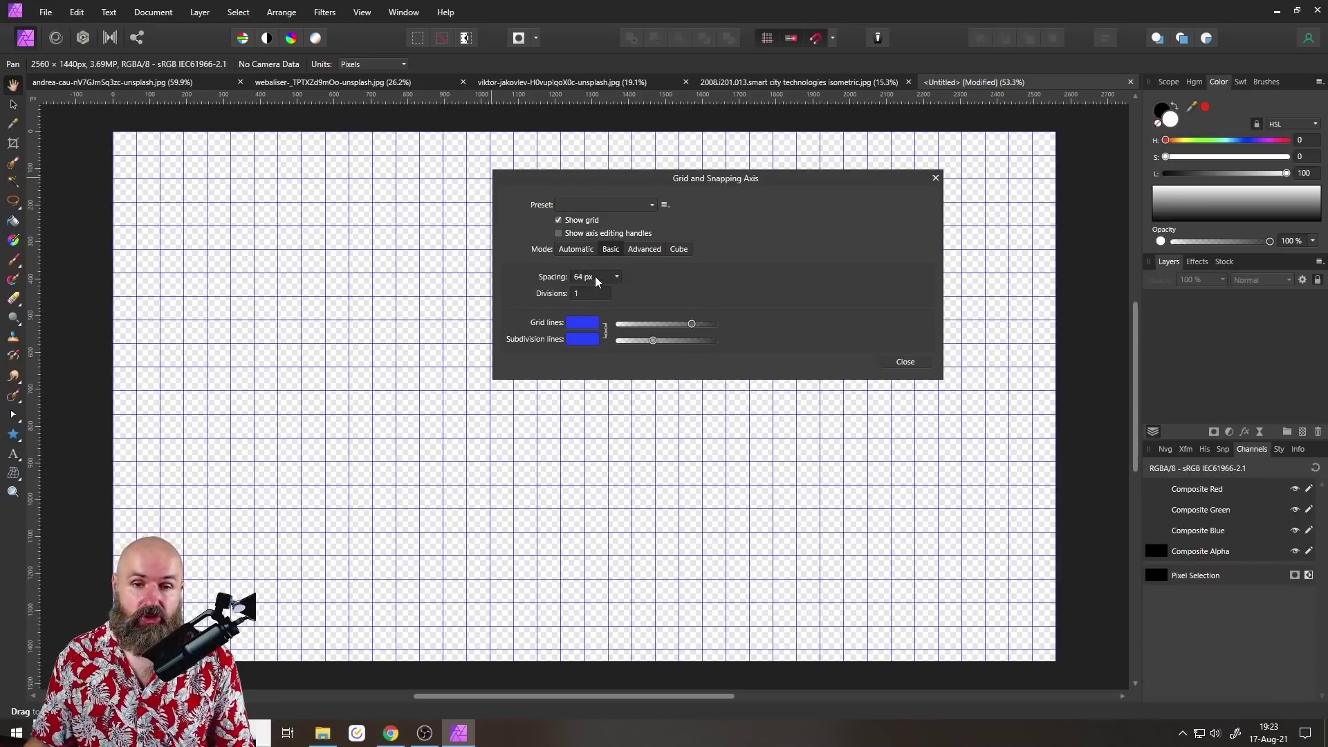
text(100)
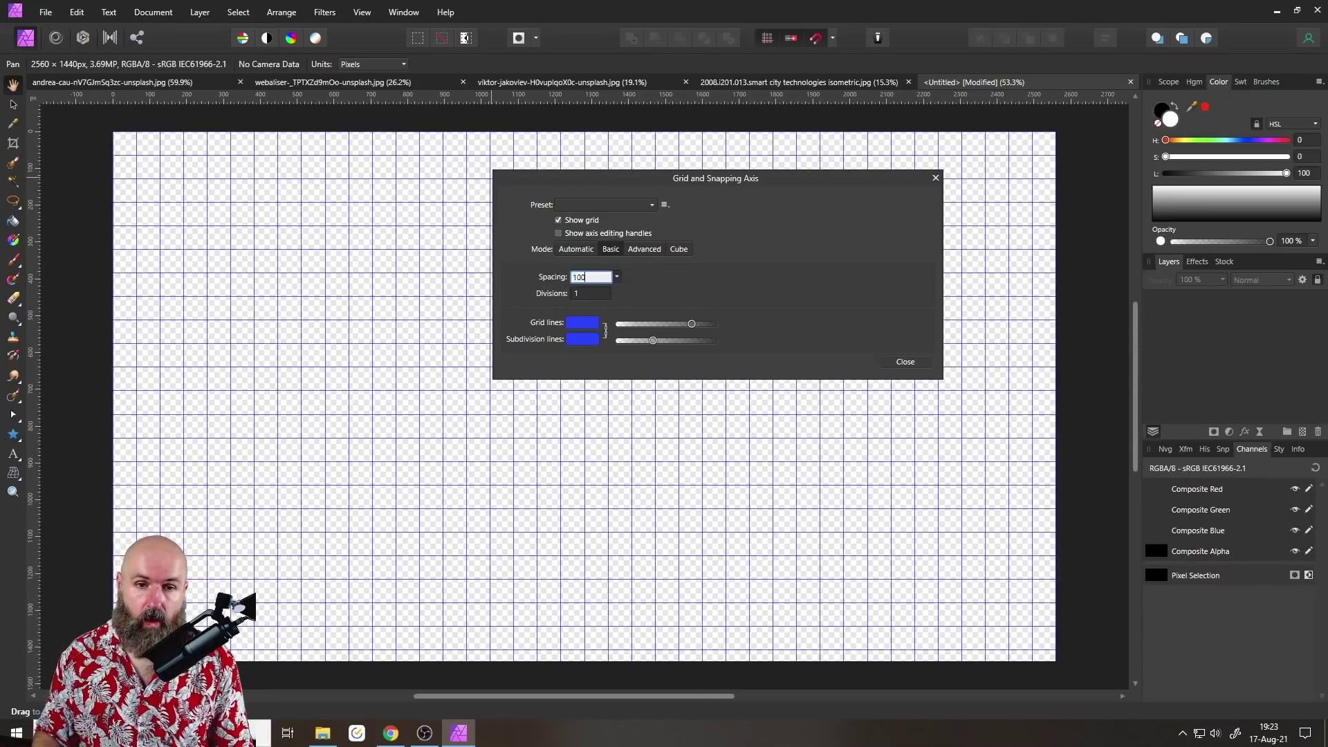
key(Return)
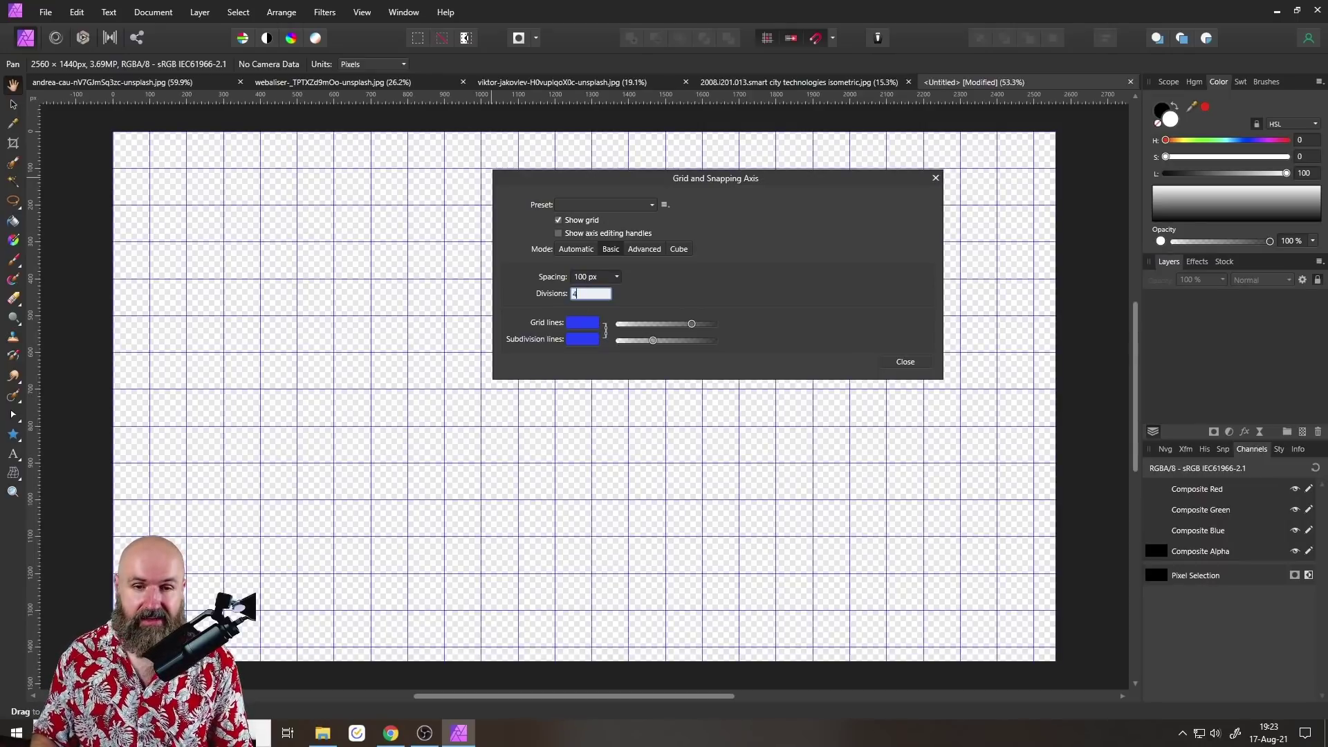
key(Return)
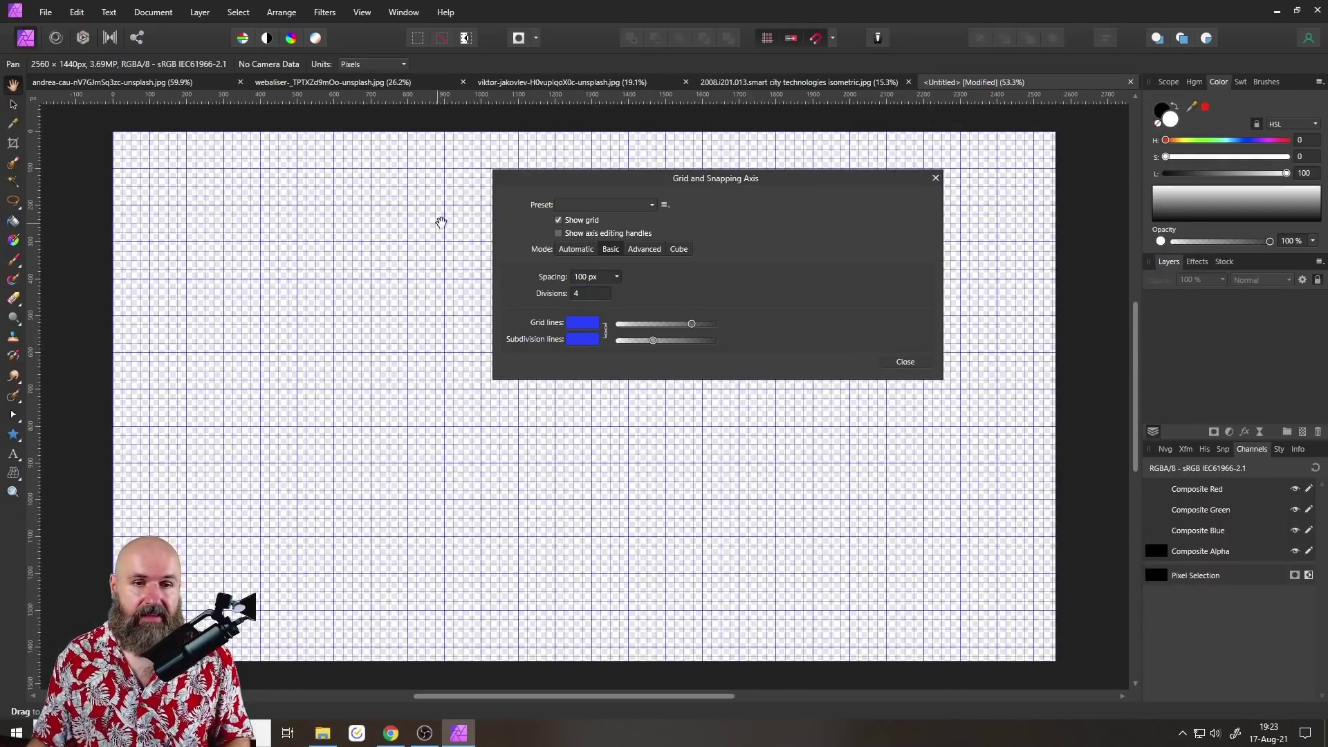
Colour the subdivision lines magenta and the main grid lines blue.
scroll(449, 222, up, 3)
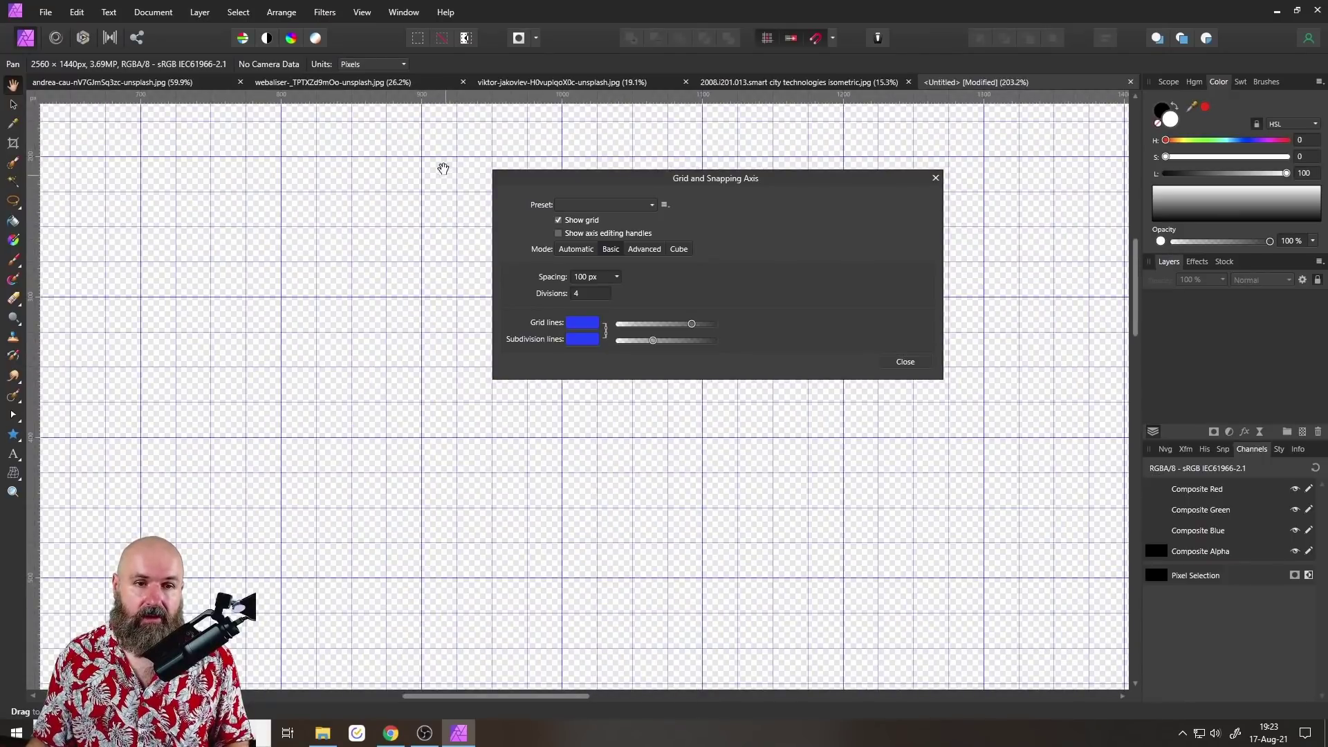
scroll(430, 218, up, 2)
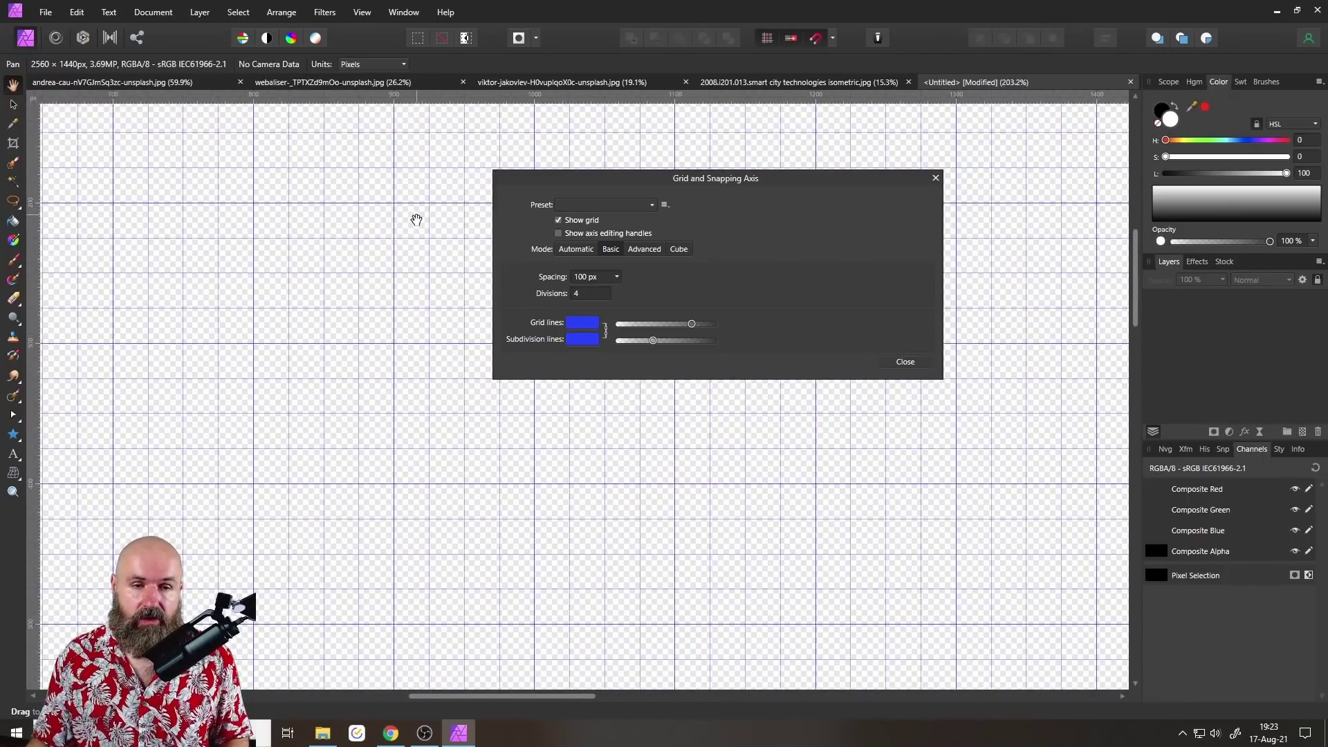
drag(447, 217, 385, 225)
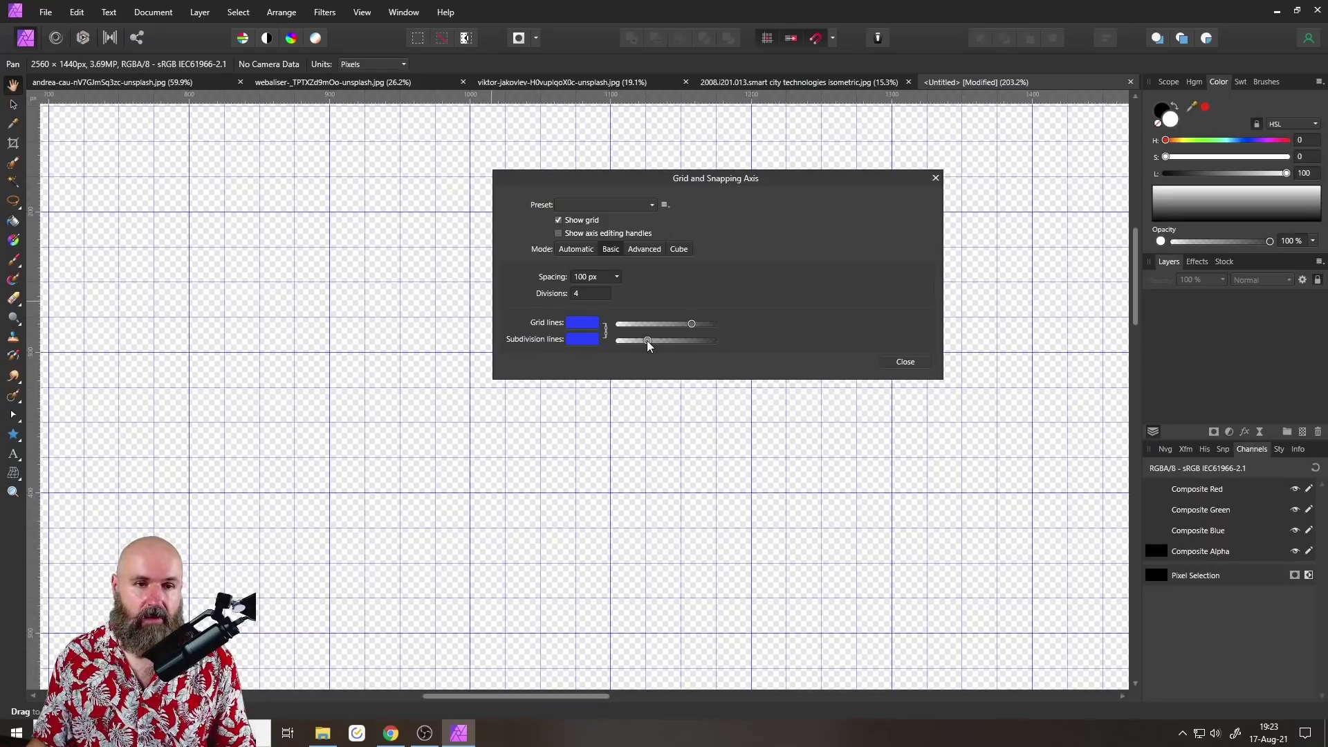
mouse_move(646, 341)
mouse_down()
mouse_move(687, 340)
mouse_move(642, 339)
mouse_move(668, 341)
mouse_up()
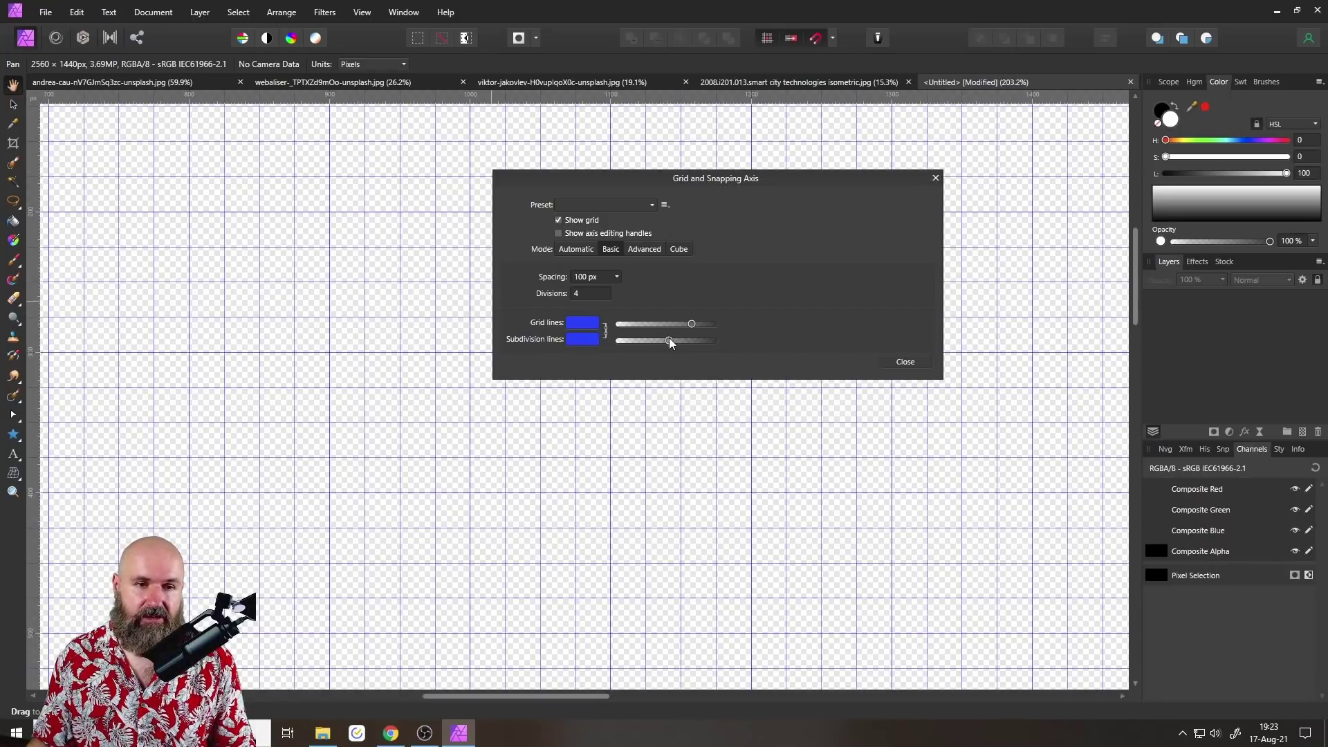
click(571, 341)
click(651, 447)
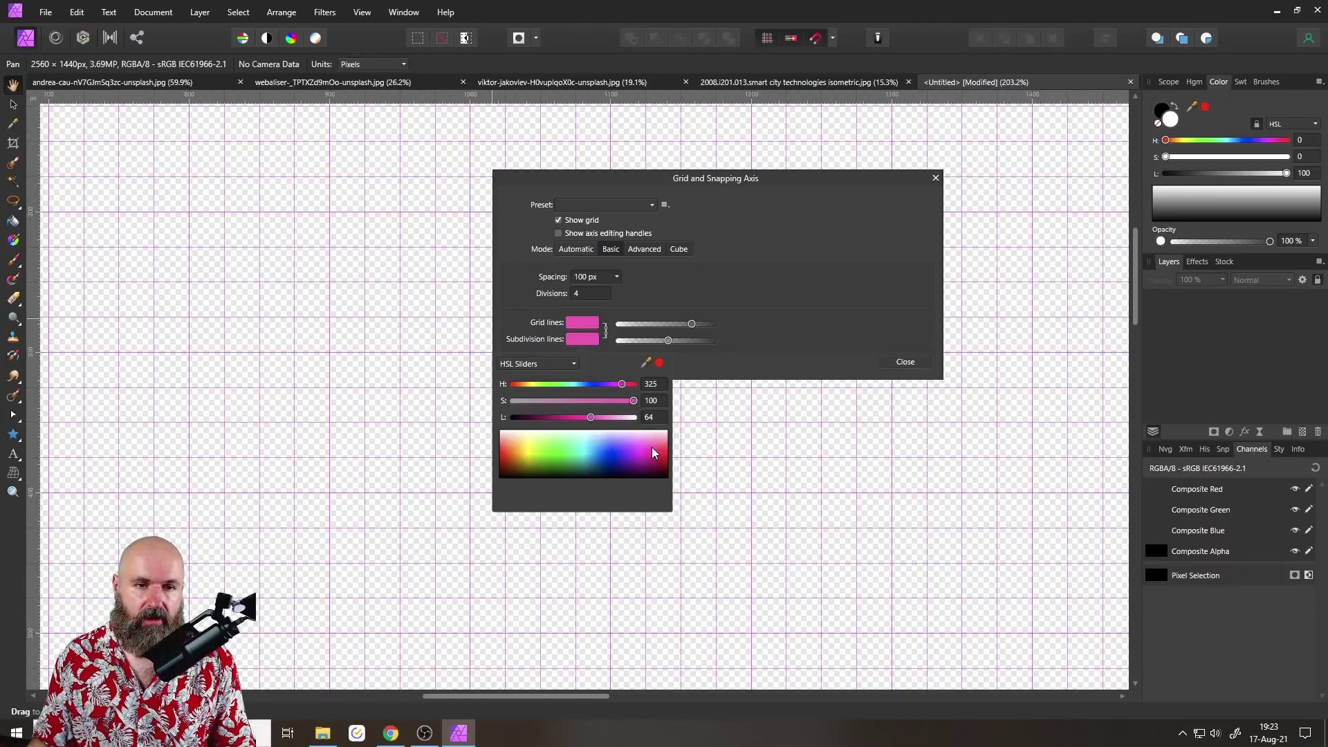
mouse_move(652, 447)
mouse_down()
mouse_move(632, 446)
mouse_move(644, 447)
mouse_up()
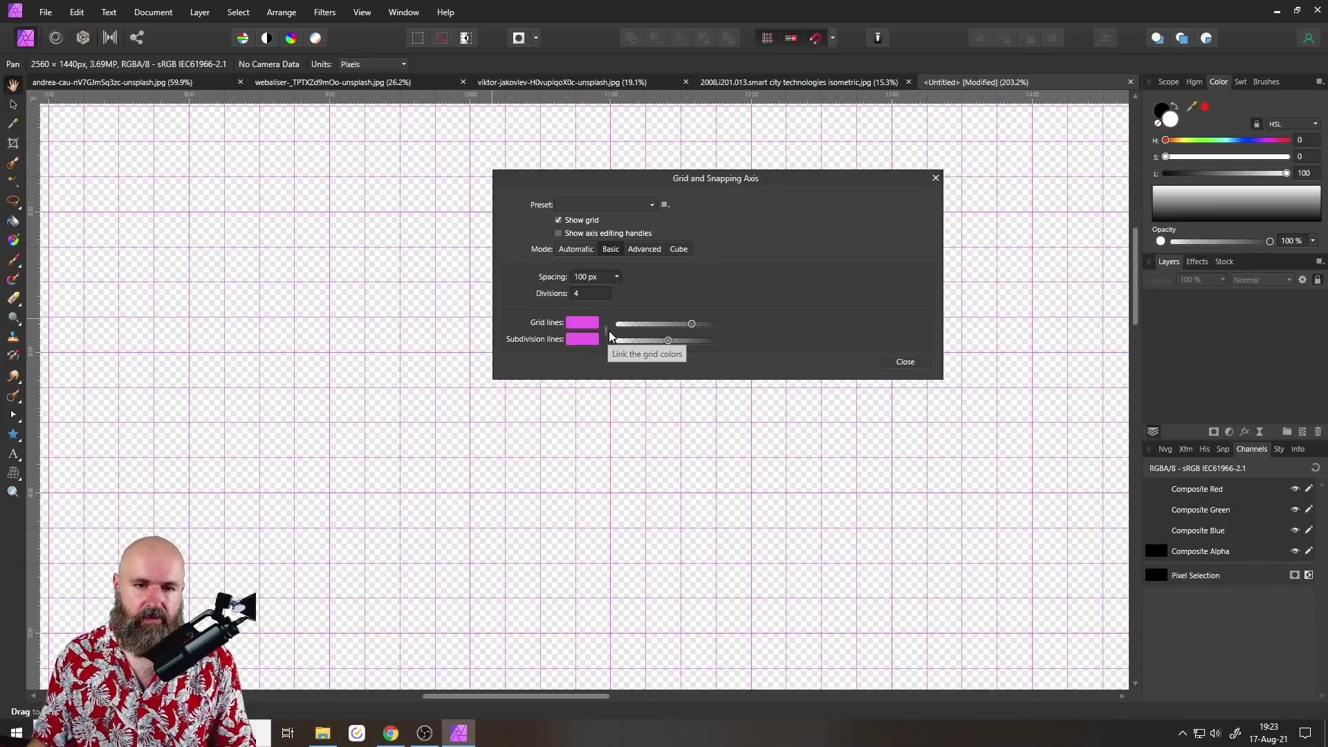
click(583, 323)
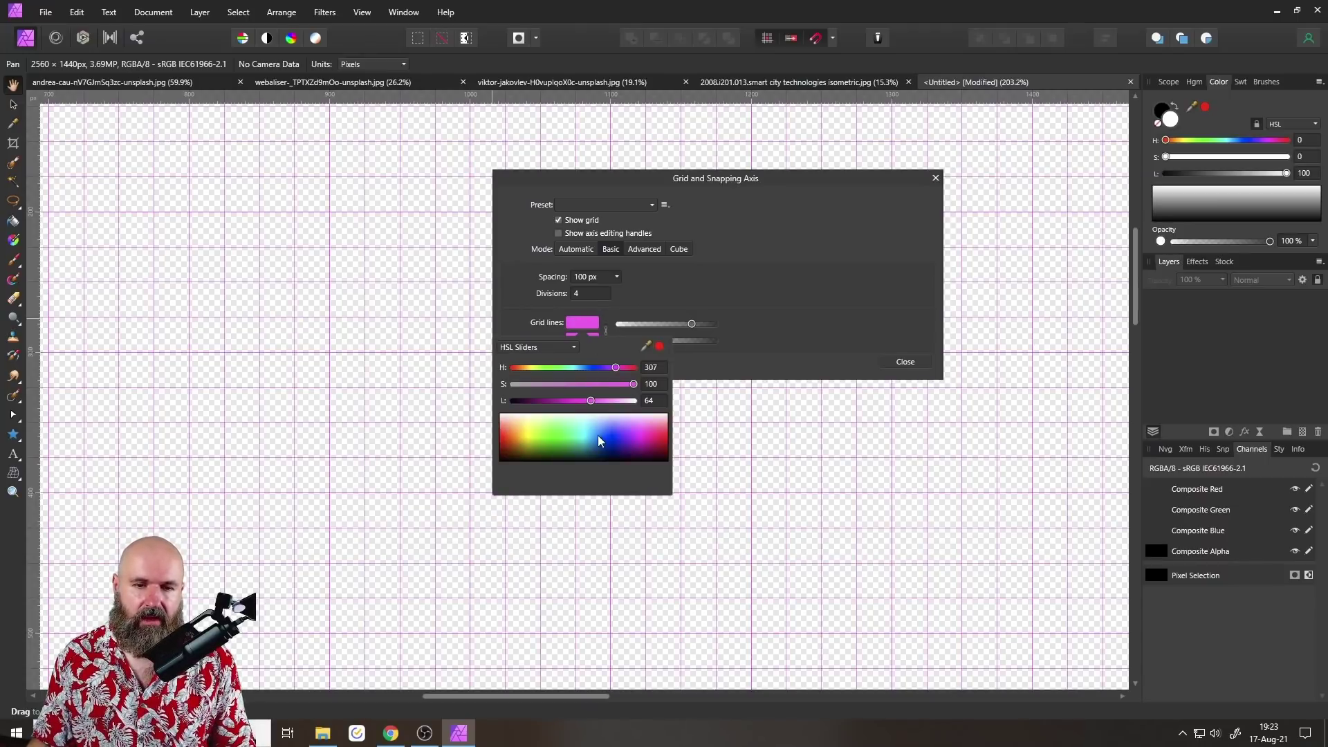
drag(597, 435, 609, 433)
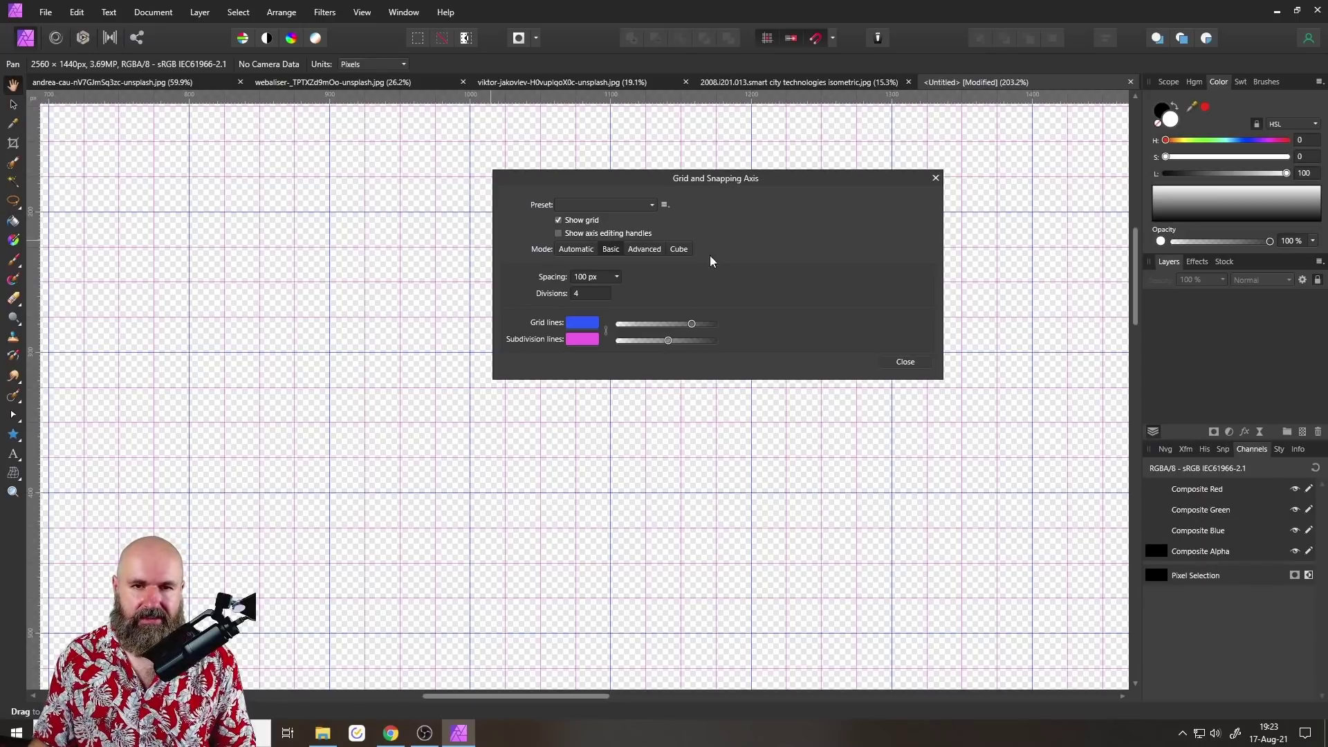
click(642, 250)
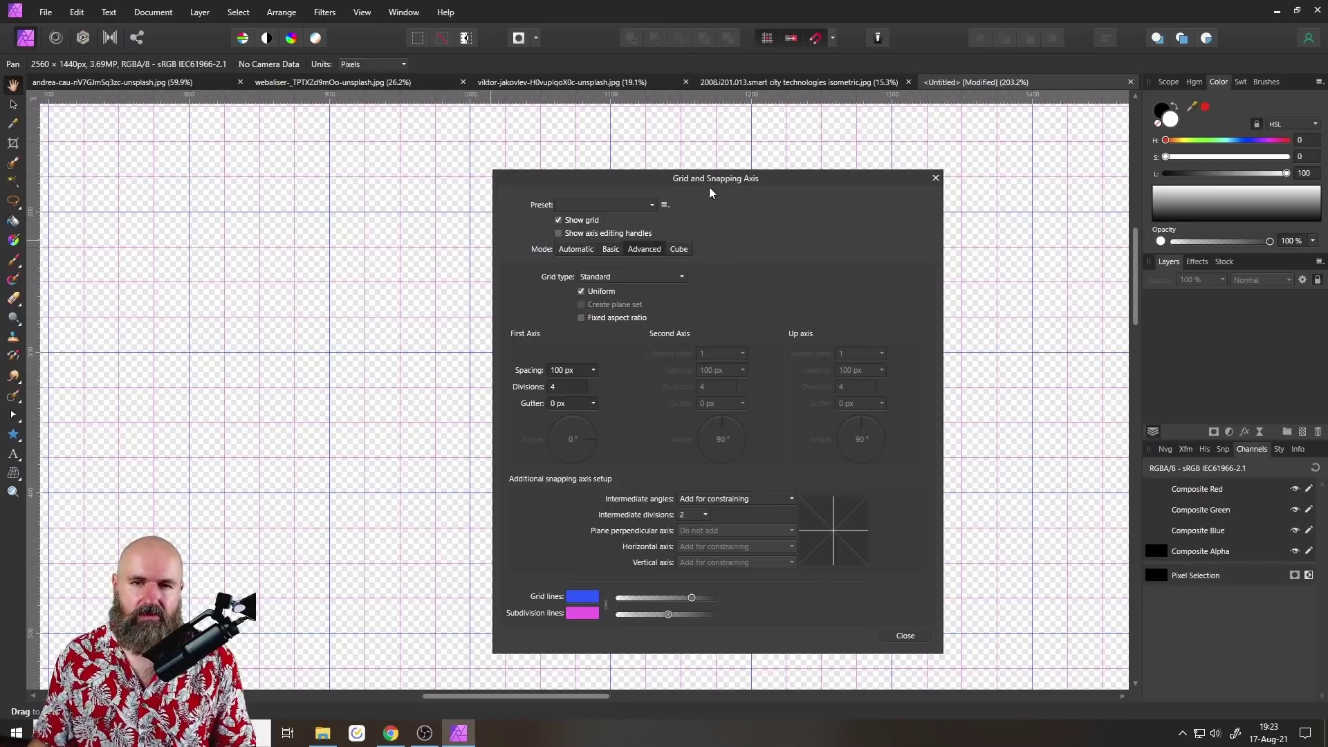
Try the Isometric, 2:1 Isometric and Oblique grid types.
drag(716, 179, 680, 141)
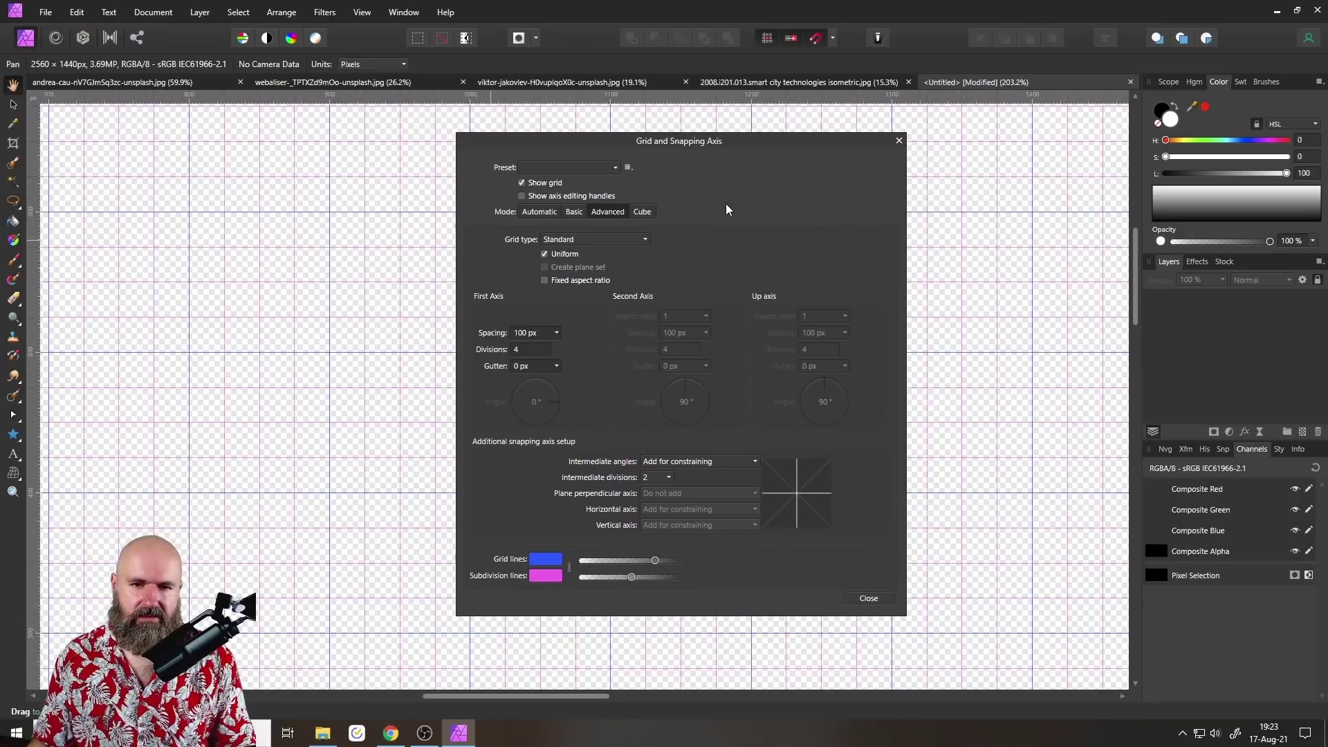
click(582, 240)
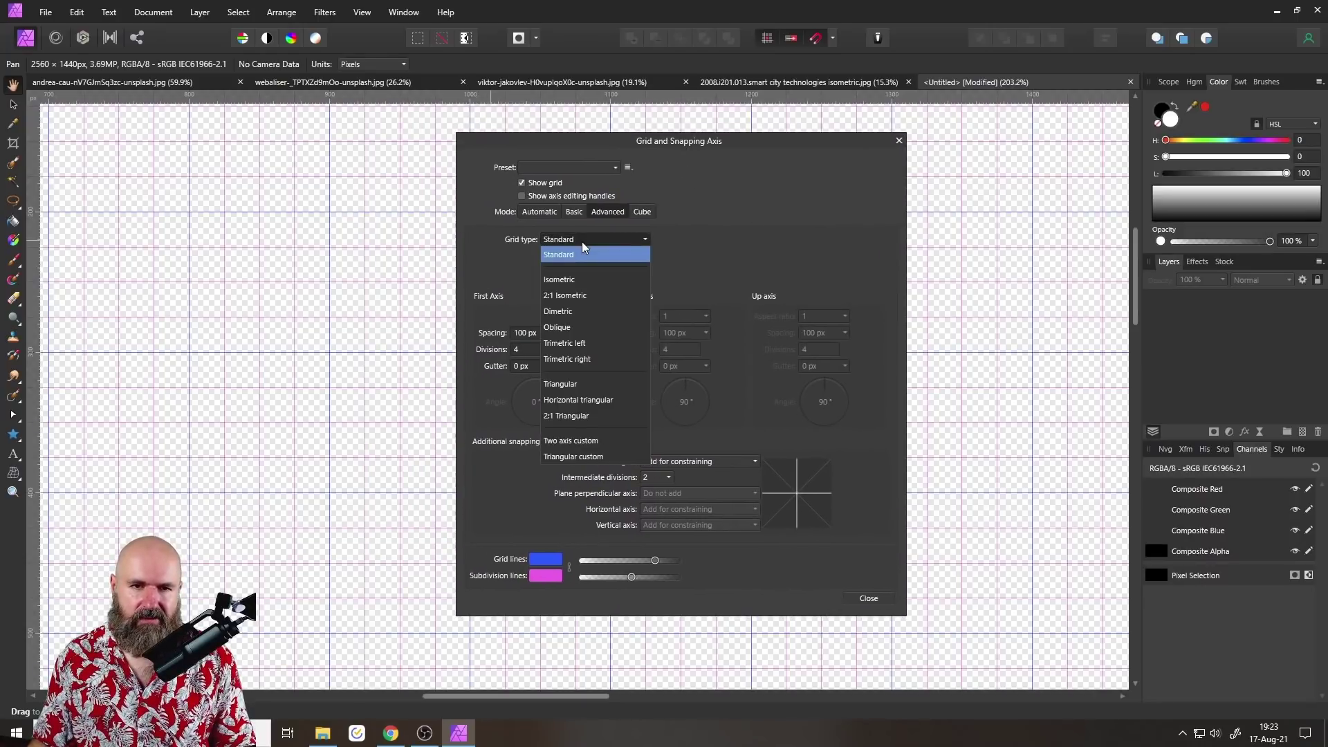
click(558, 284)
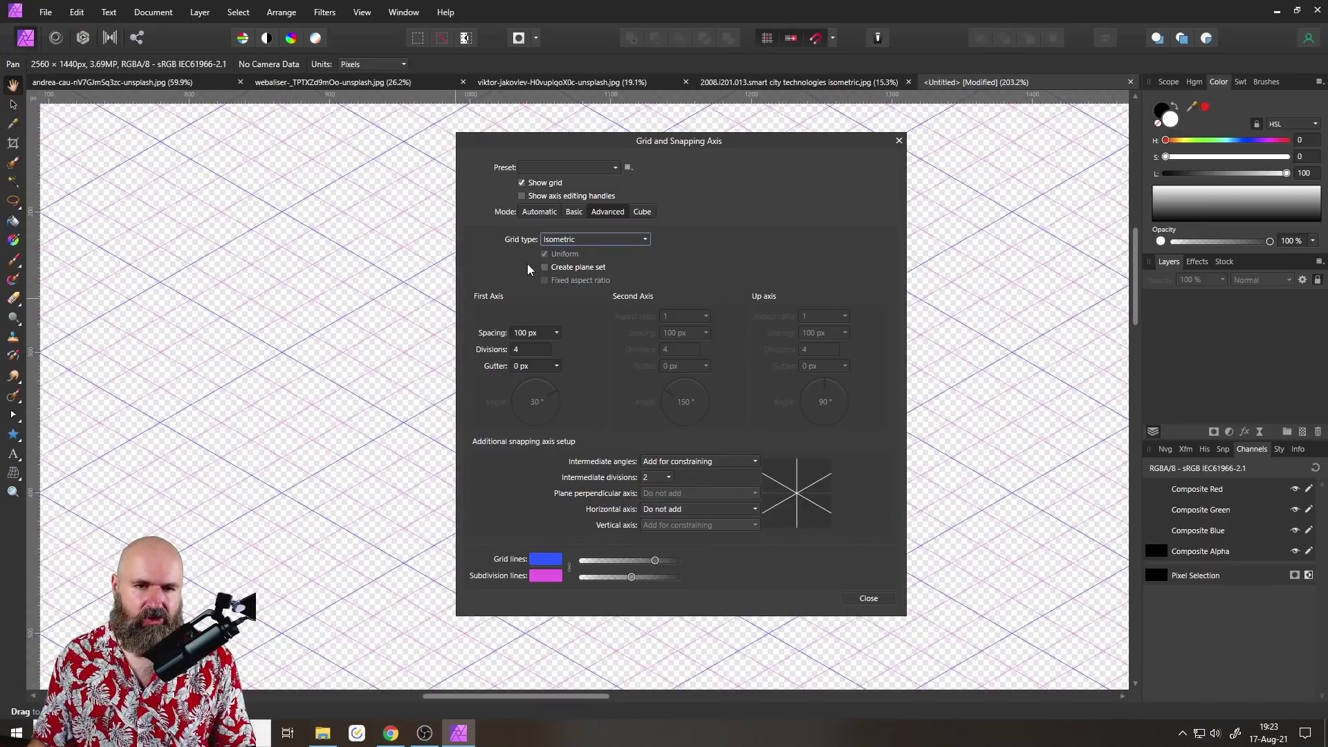
click(564, 242)
click(563, 296)
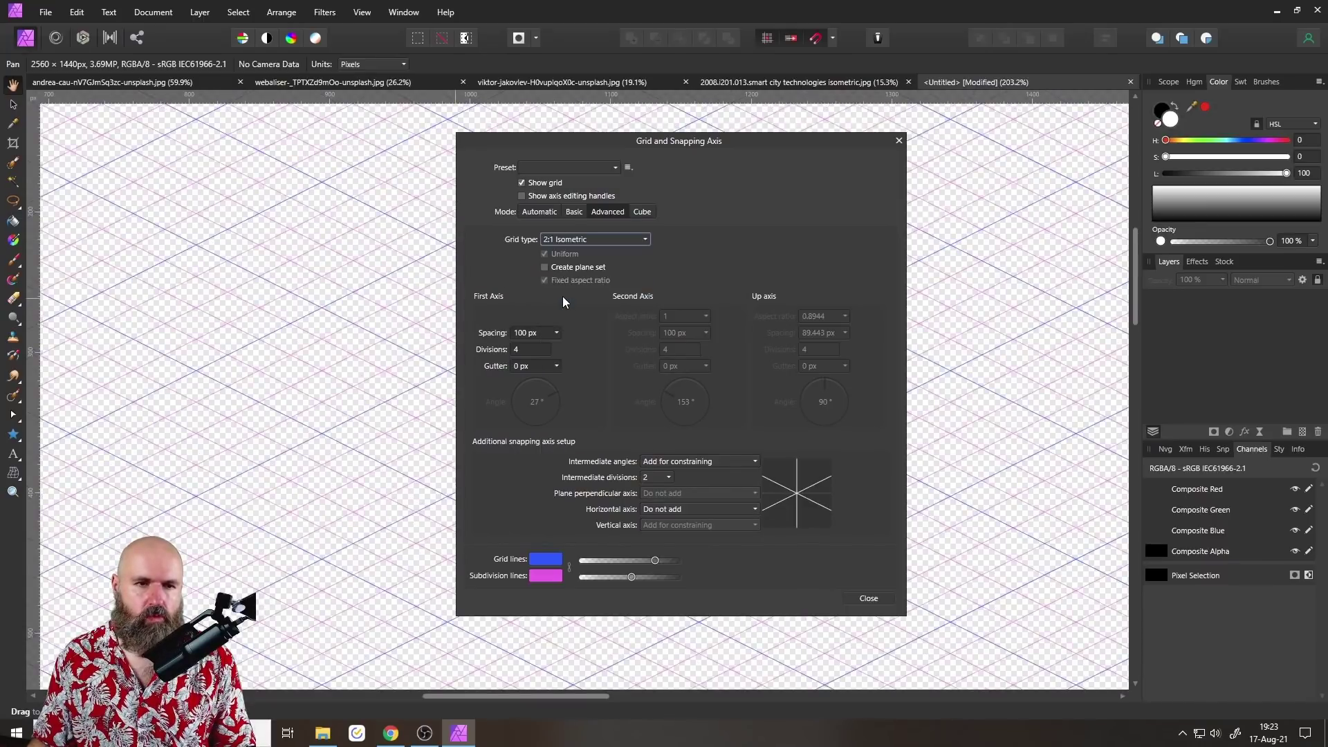
click(616, 245)
click(573, 330)
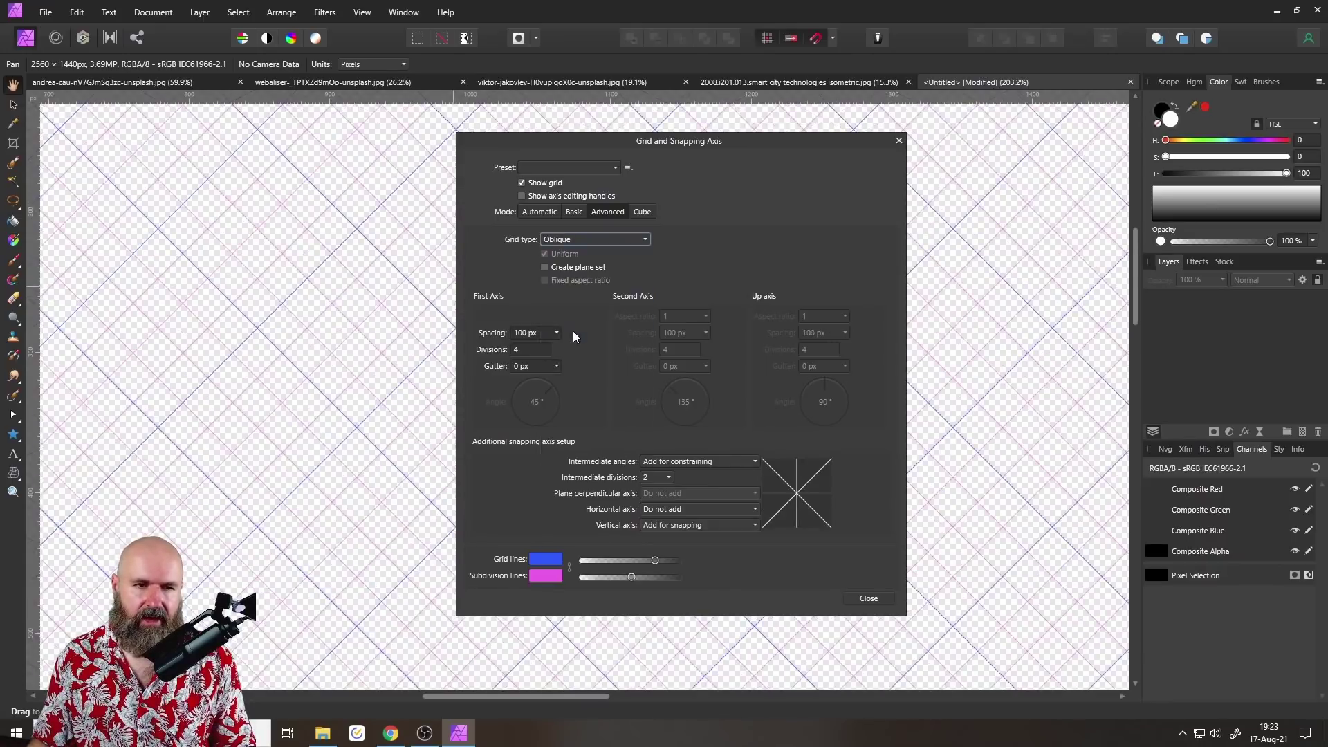
Switch to a Two axis custom grid with the first axis at 40°.
click(600, 240)
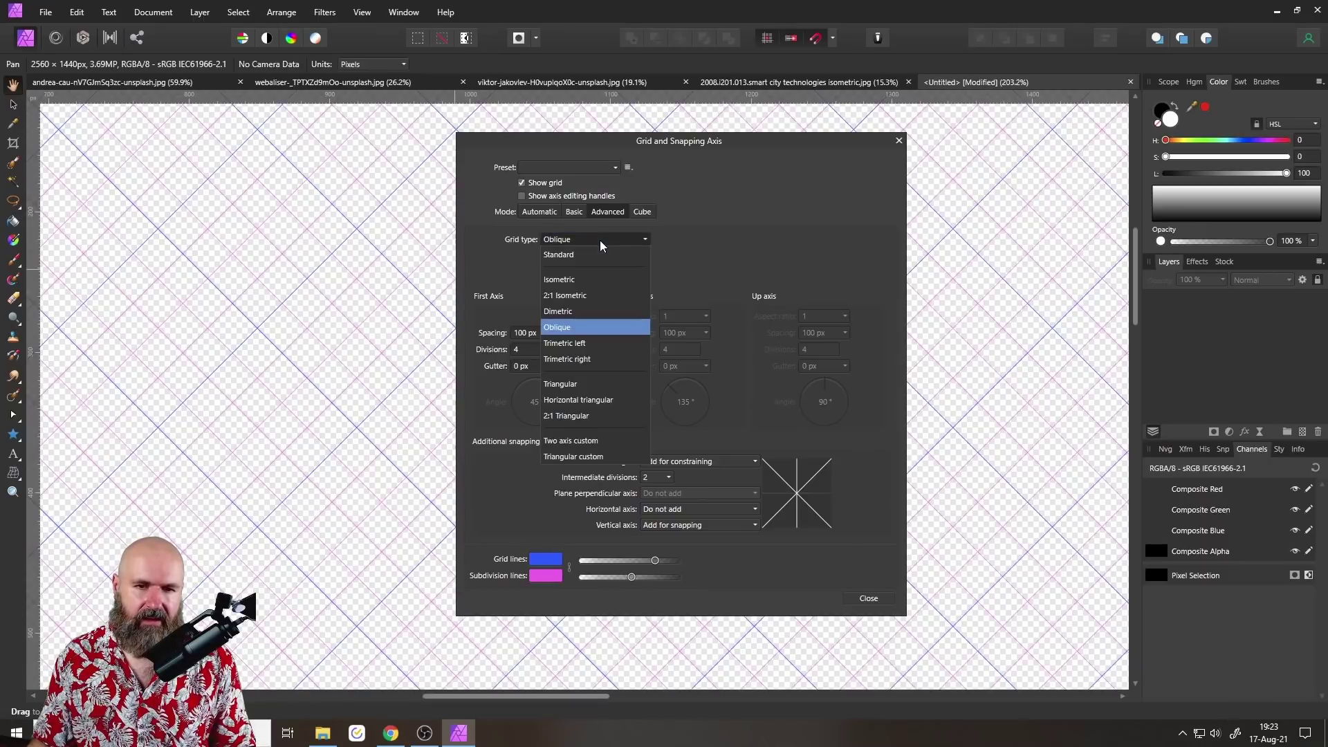
click(565, 444)
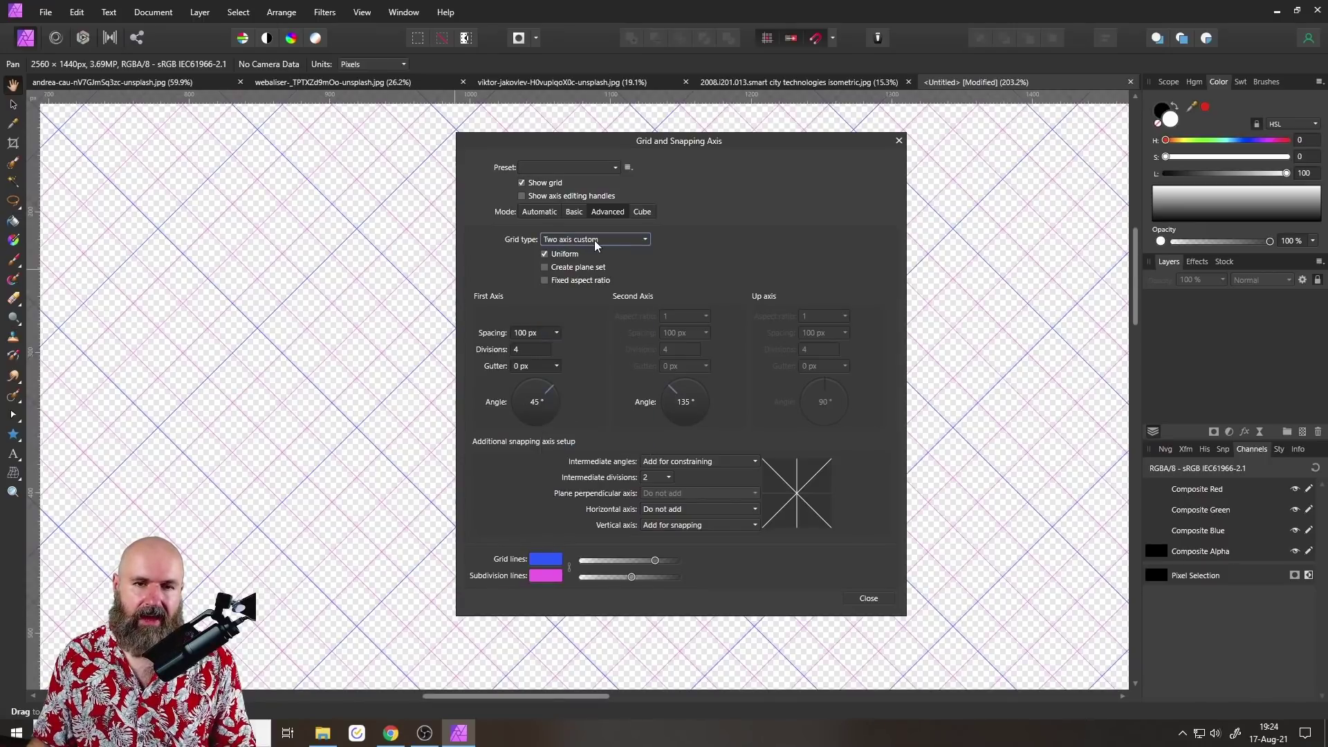
mouse_move(548, 394)
mouse_down()
mouse_move(528, 380)
mouse_move(513, 393)
mouse_move(553, 384)
mouse_move(541, 371)
mouse_move(550, 387)
mouse_up()
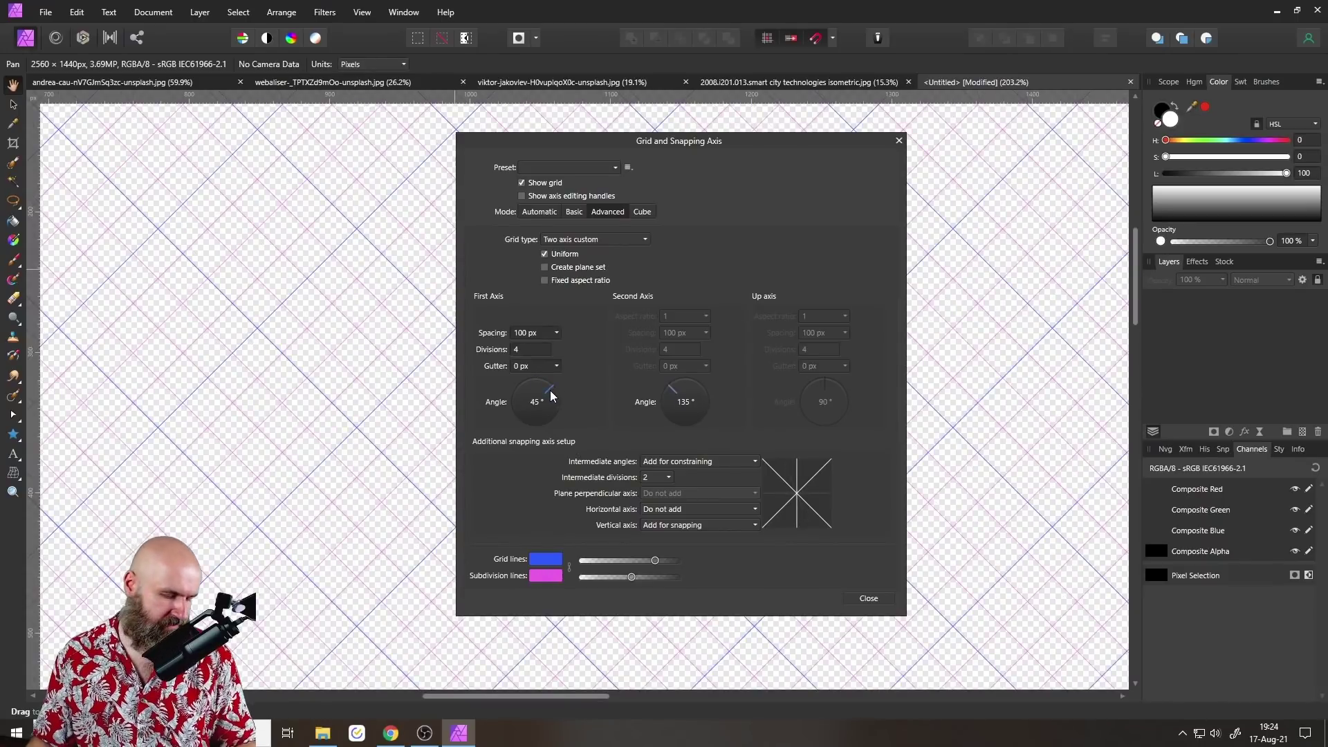
mouse_move(548, 391)
mouse_down()
mouse_move(547, 380)
mouse_move(564, 401)
mouse_move(567, 377)
mouse_up()
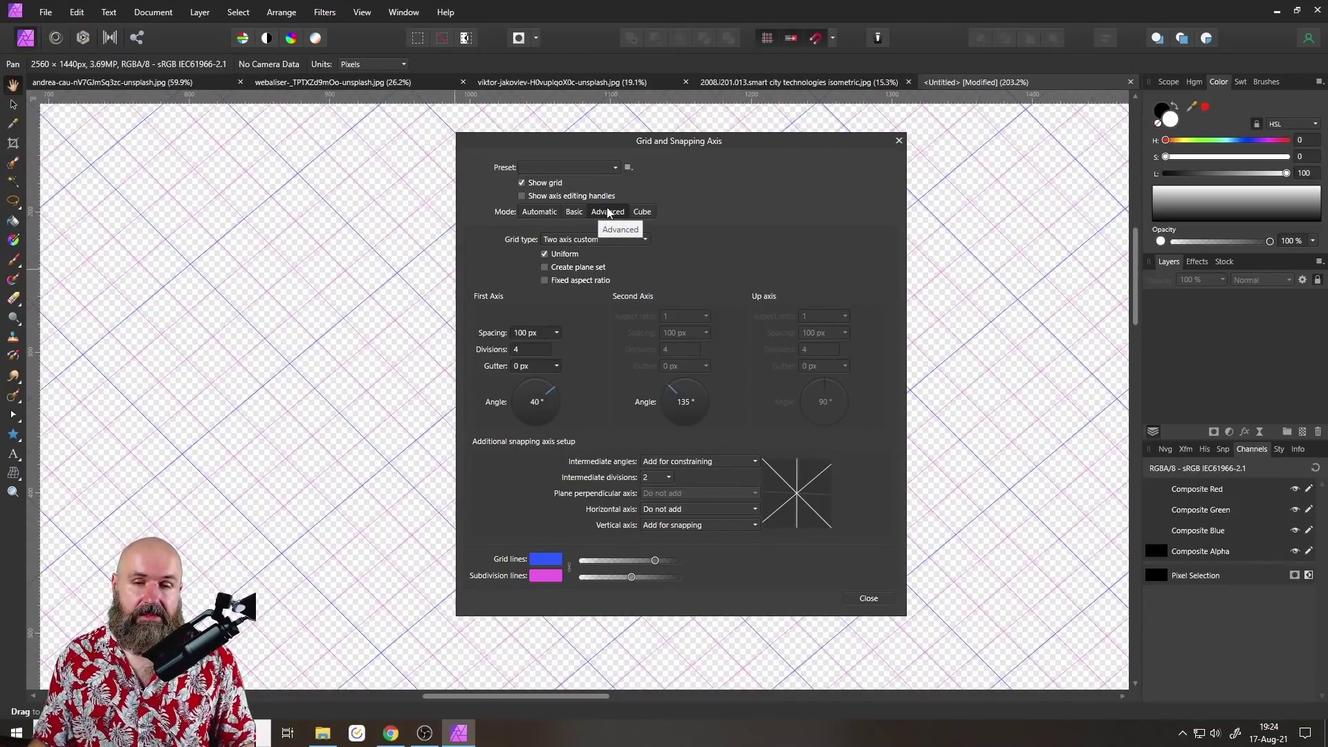
Switch the grid to Cube mode oriented at E 20.7, O 58.2, R -8.6.
click(638, 211)
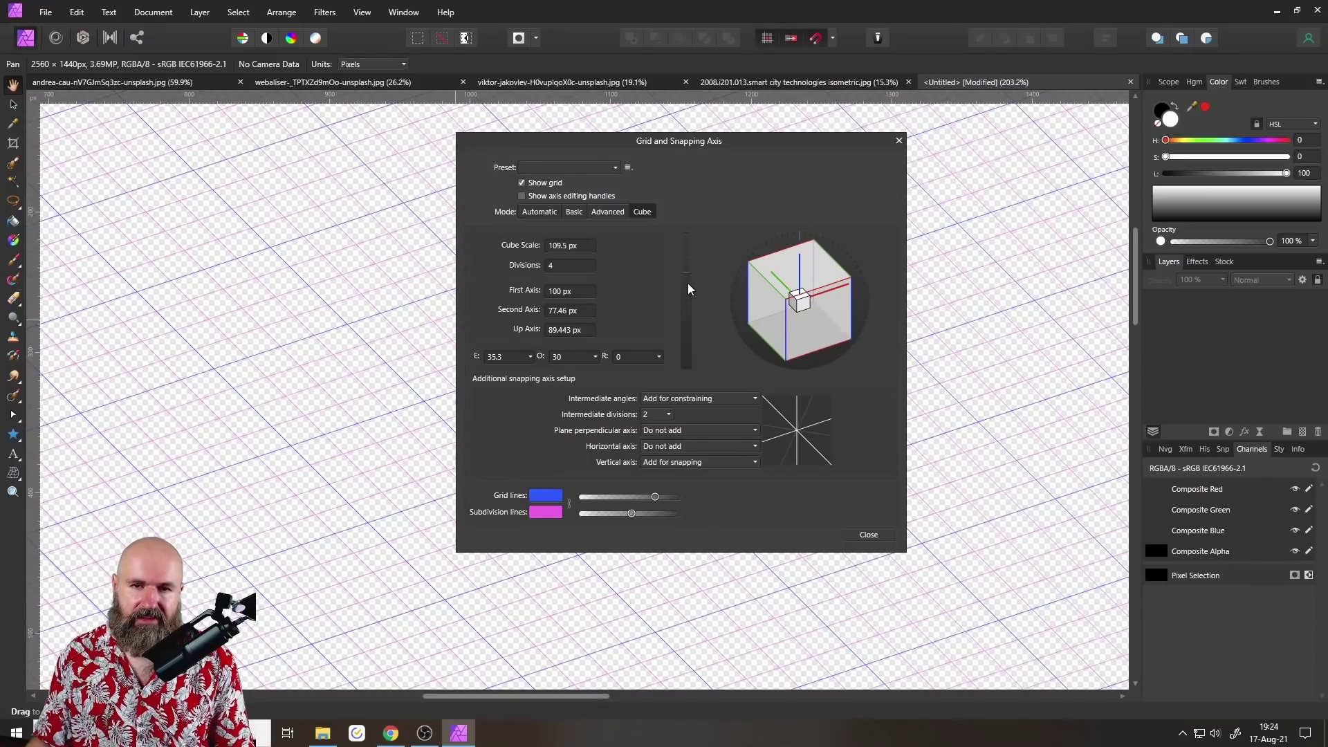
click(532, 356)
drag(542, 368, 662, 370)
click(596, 358)
mouse_move(687, 289)
mouse_down()
mouse_move(691, 267)
mouse_move(691, 299)
mouse_up()
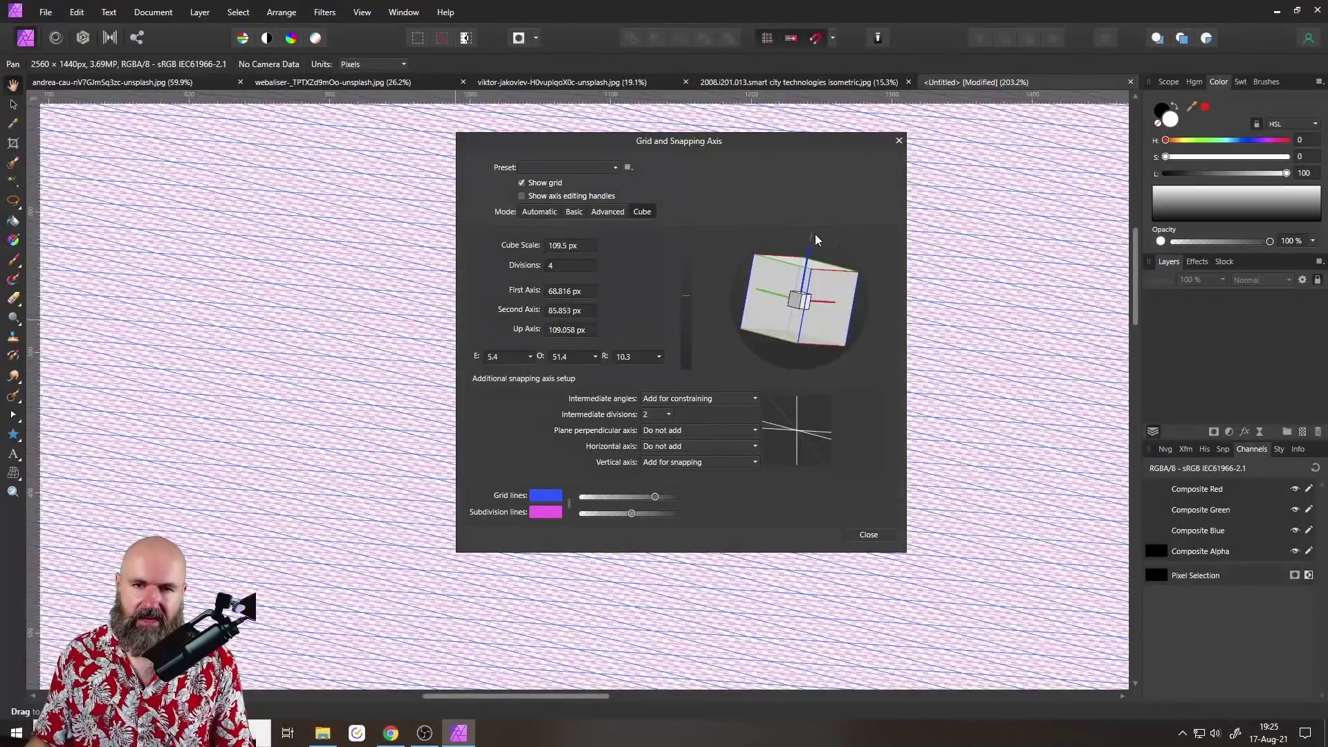
drag(817, 237, 807, 317)
click(683, 286)
drag(684, 287, 701, 283)
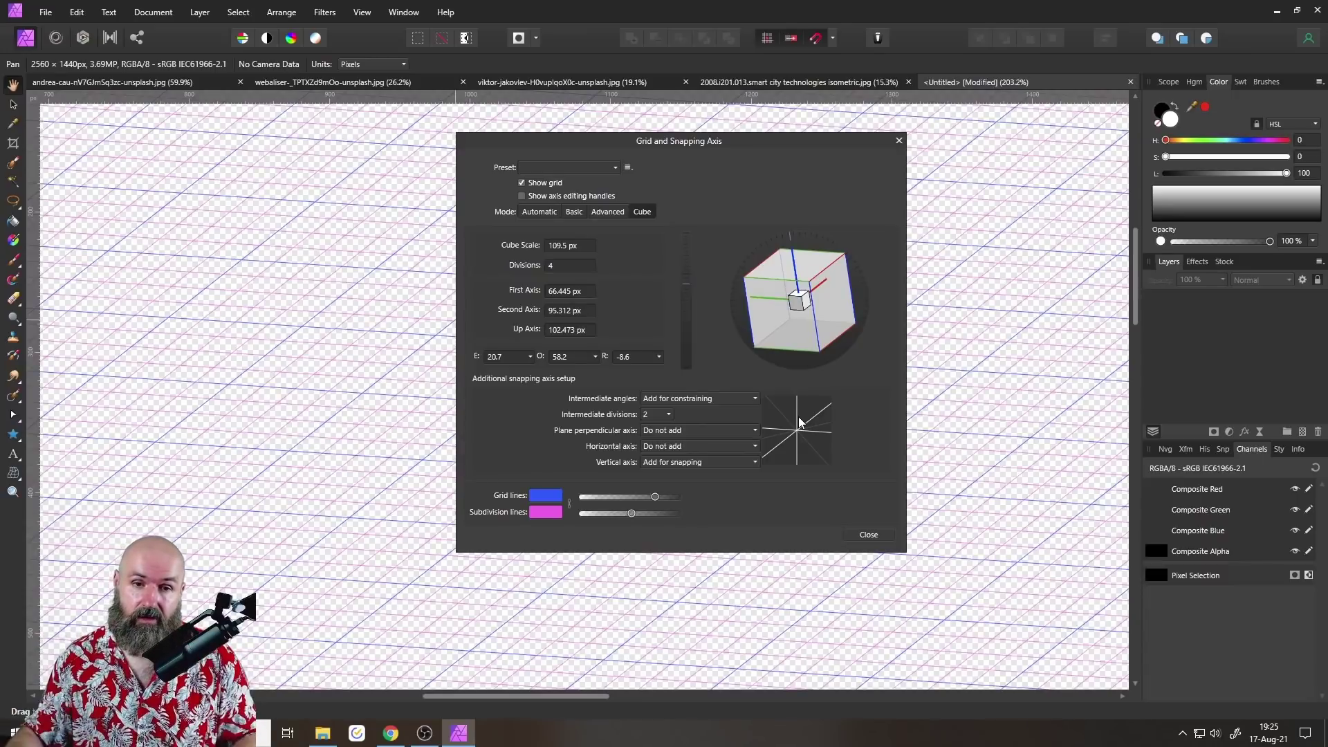
click(898, 141)
Hide the grid and draw a star across the canvas with the Star Tool.
key(ctrl+apostrophe)
scroll(631, 383, down, 3)
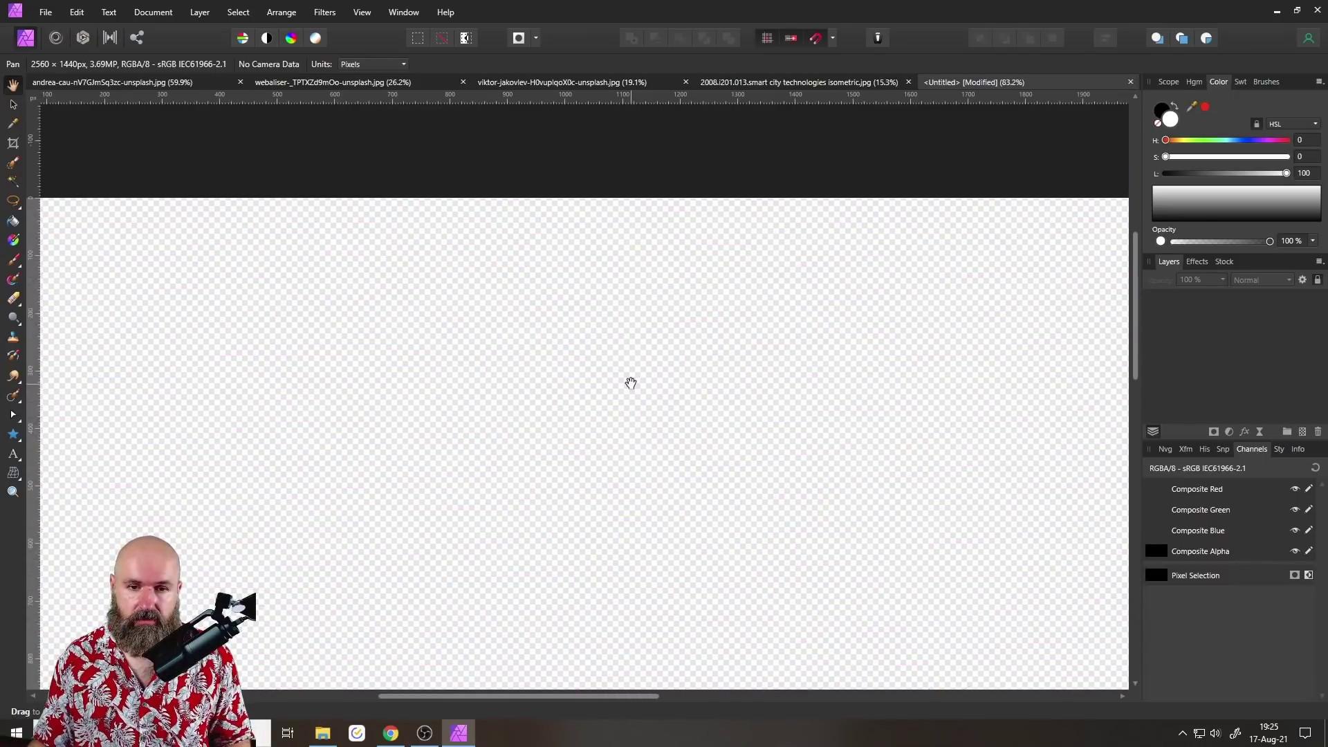
drag(631, 383, 638, 293)
scroll(637, 292, down, 2)
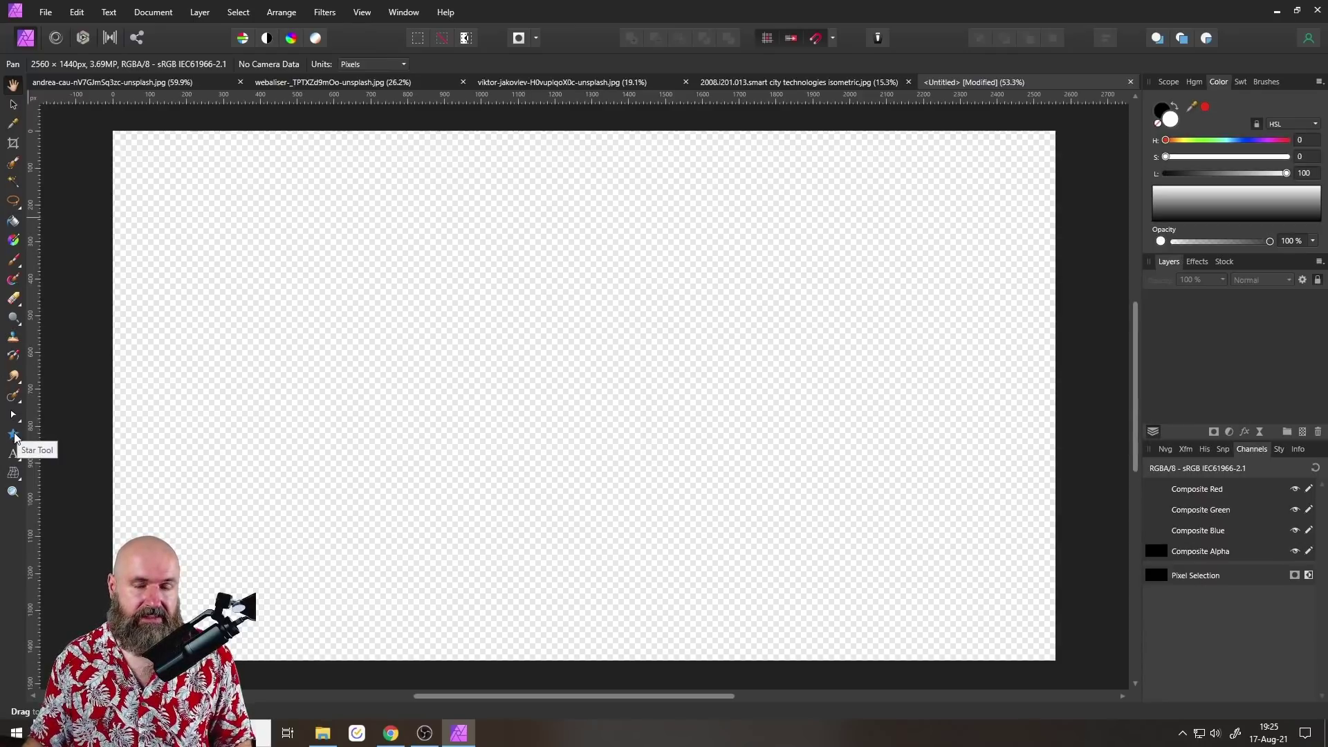
click(13, 434)
drag(299, 211, 705, 632)
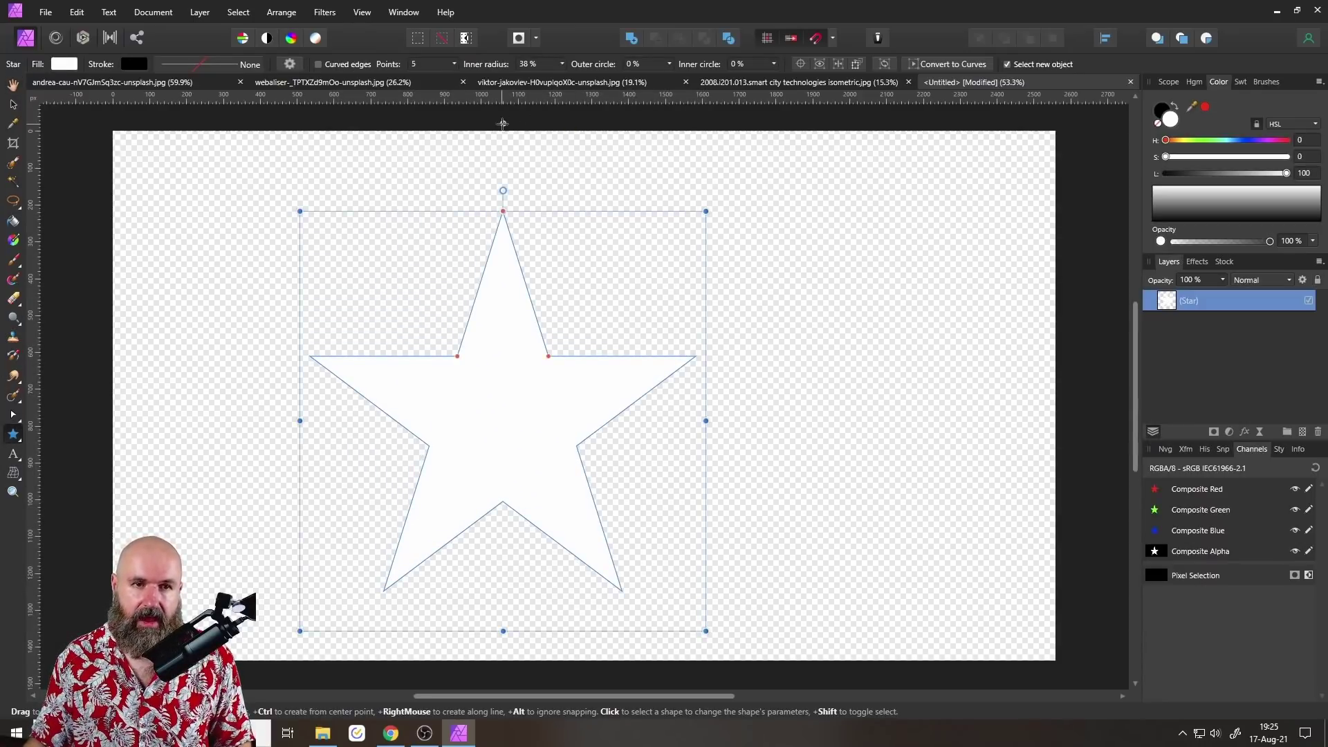
Set the star's inner radius to 0% and its points to 36.
click(528, 64)
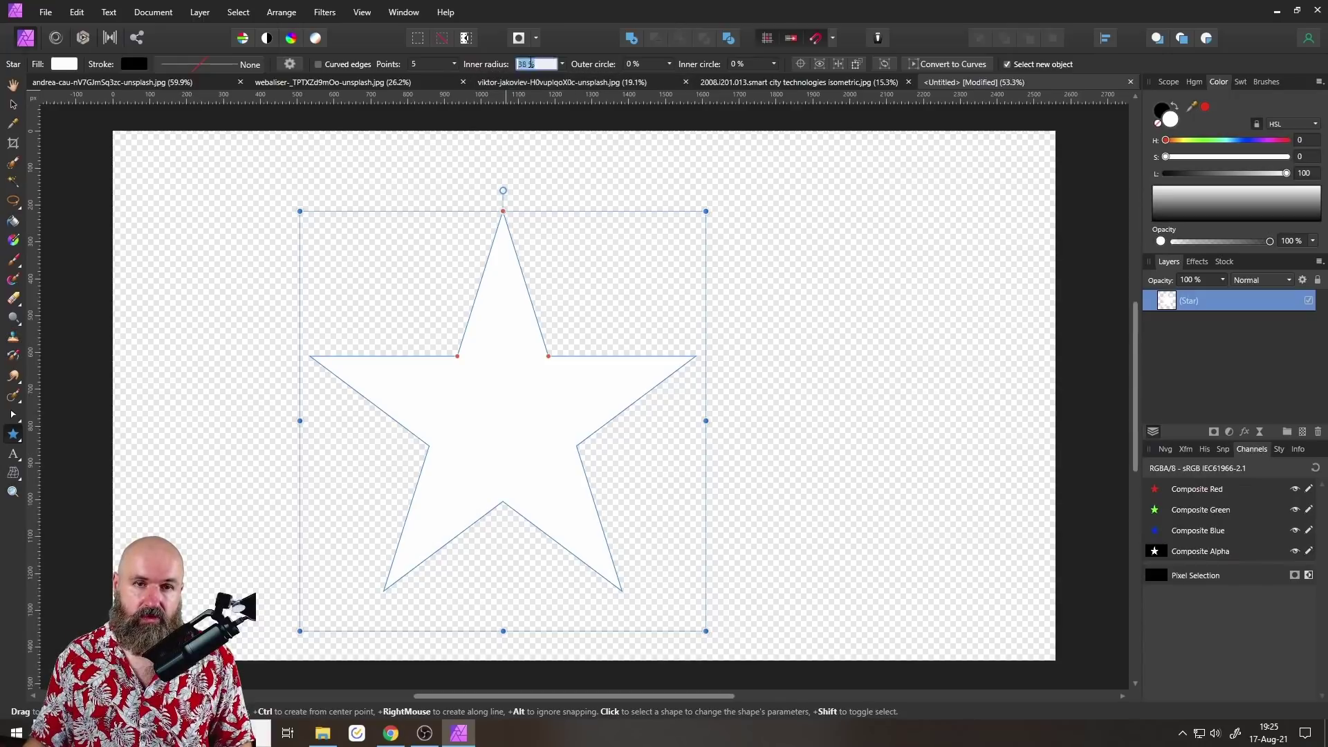
text(0)
key(Return)
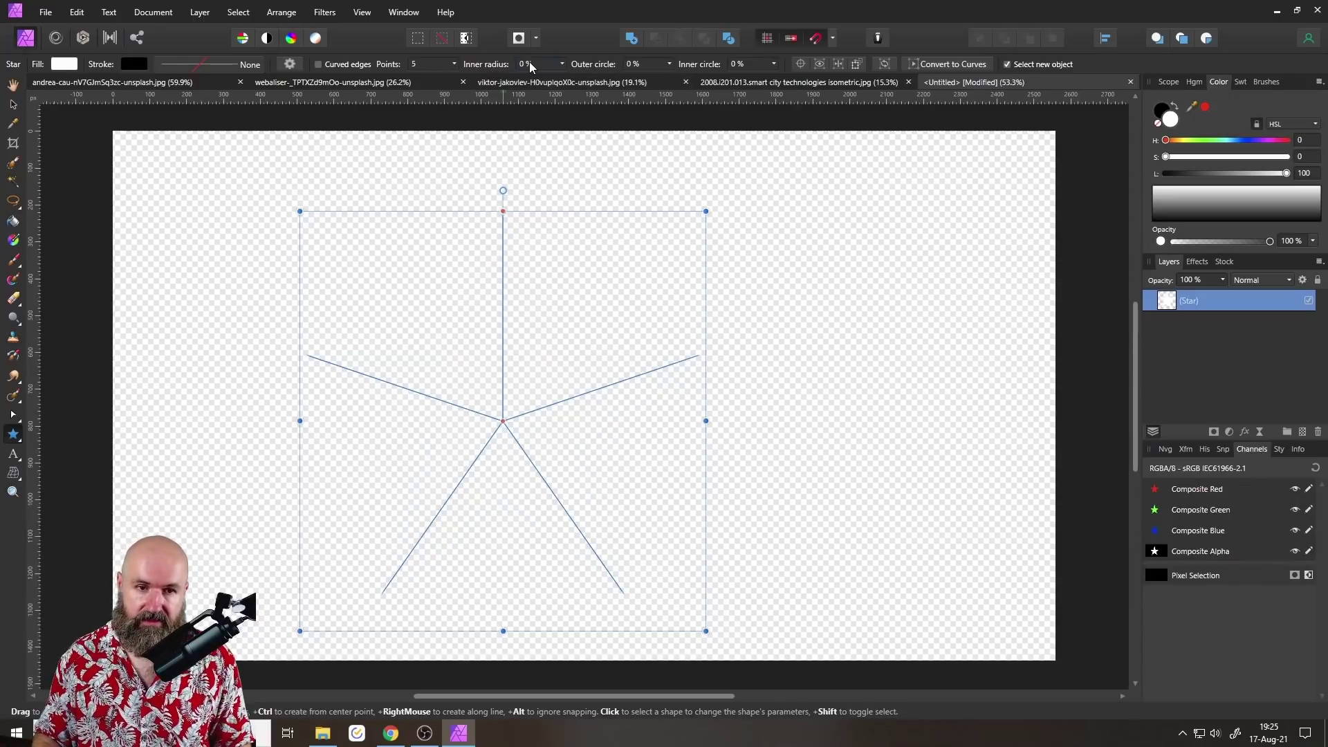
click(454, 63)
drag(455, 80, 522, 79)
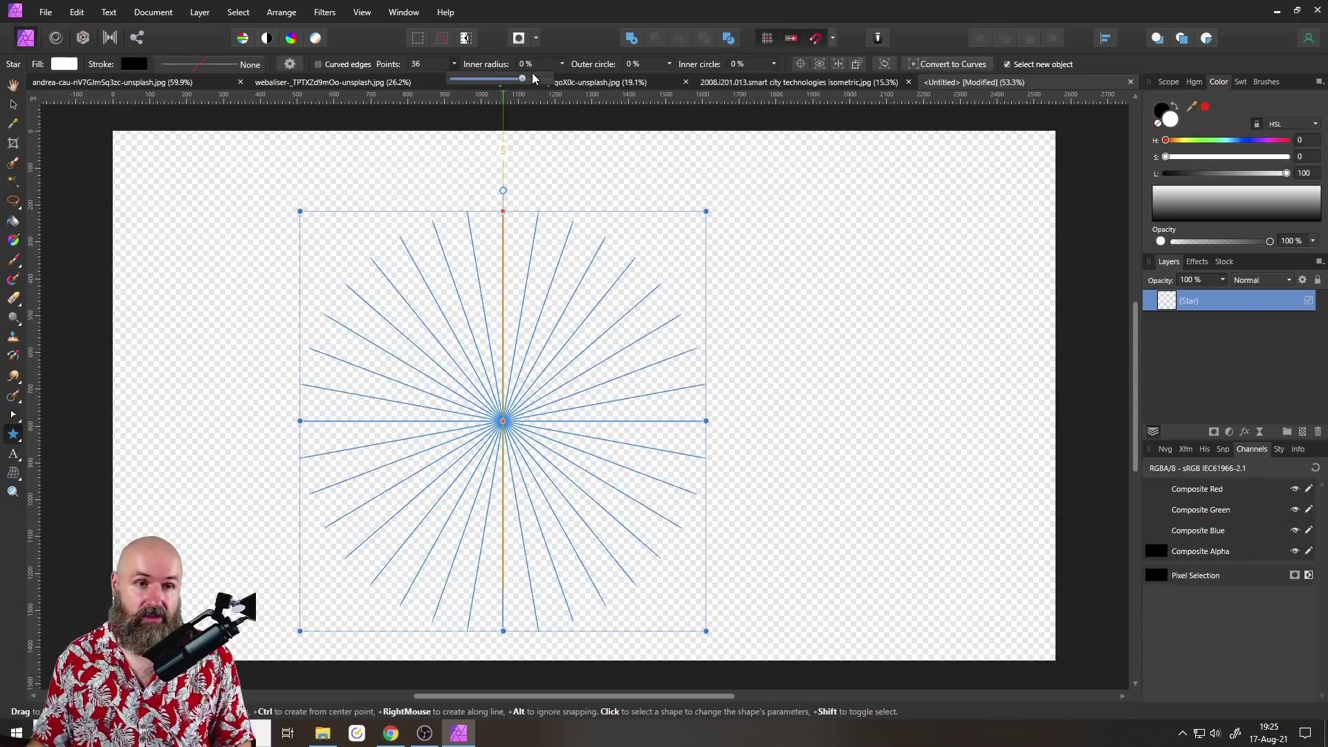
Give the star a 1 pt magenta stroke and deselect it.
click(222, 61)
scroll(263, 115, up, 1)
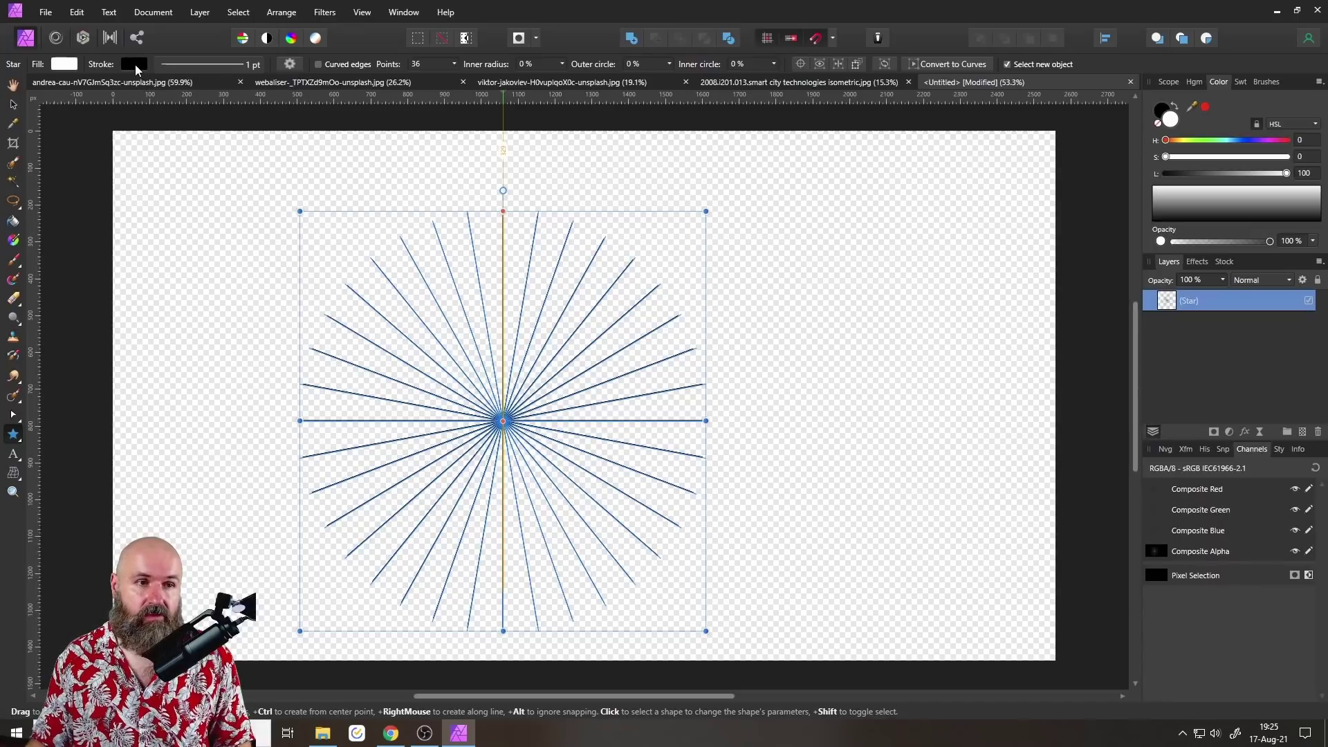
click(135, 64)
click(89, 113)
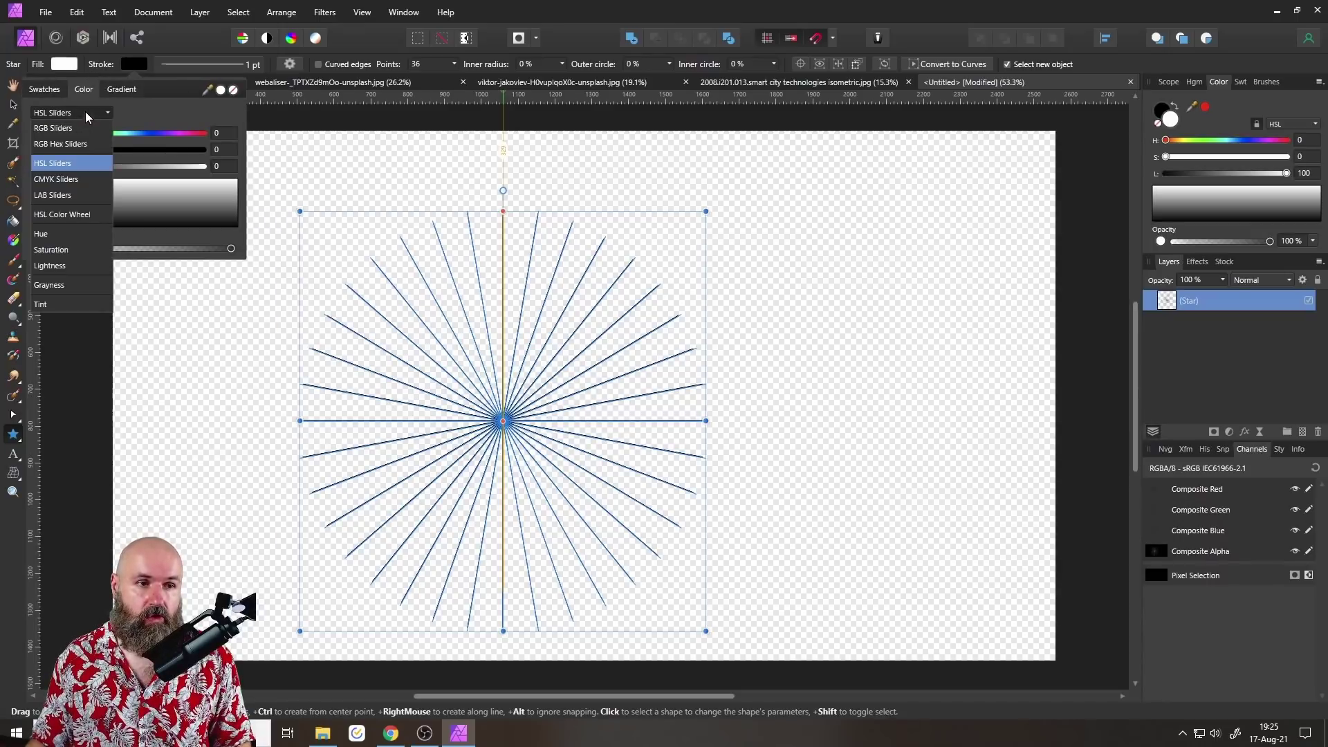
click(56, 215)
click(158, 140)
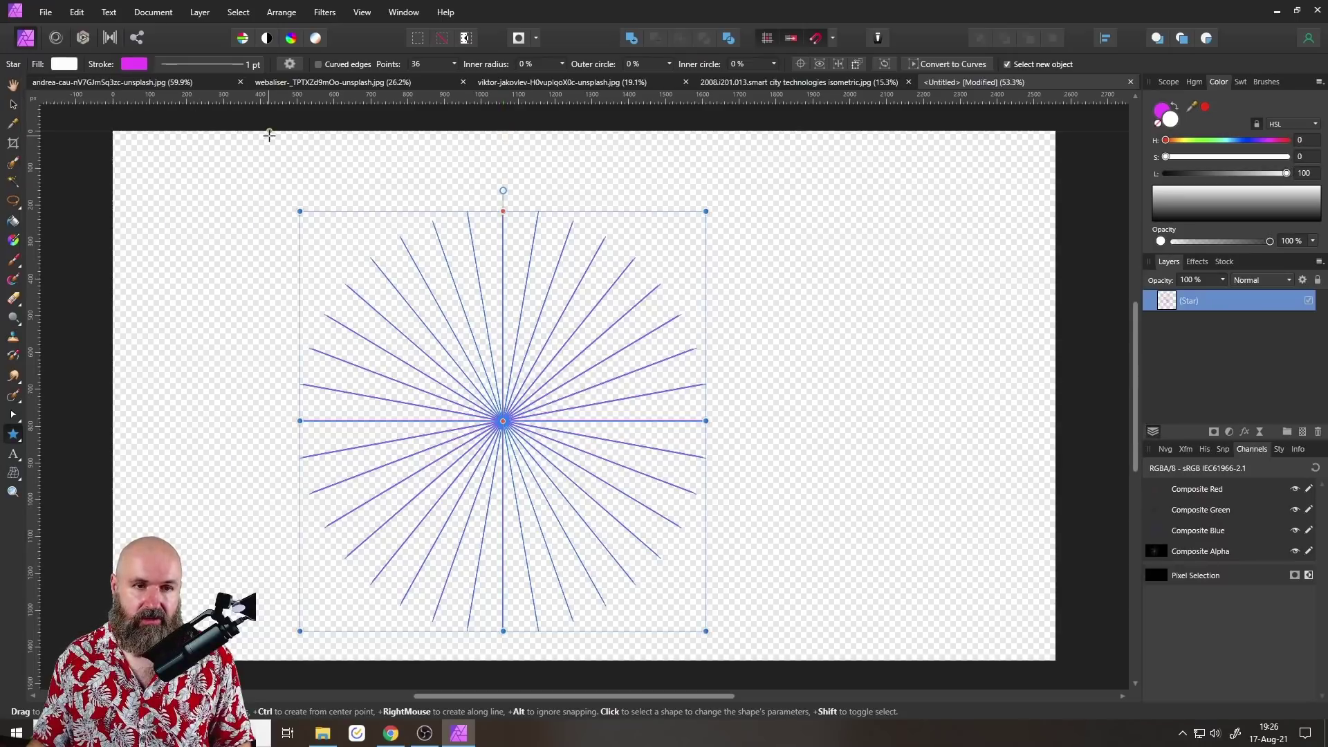
click(13, 104)
click(191, 177)
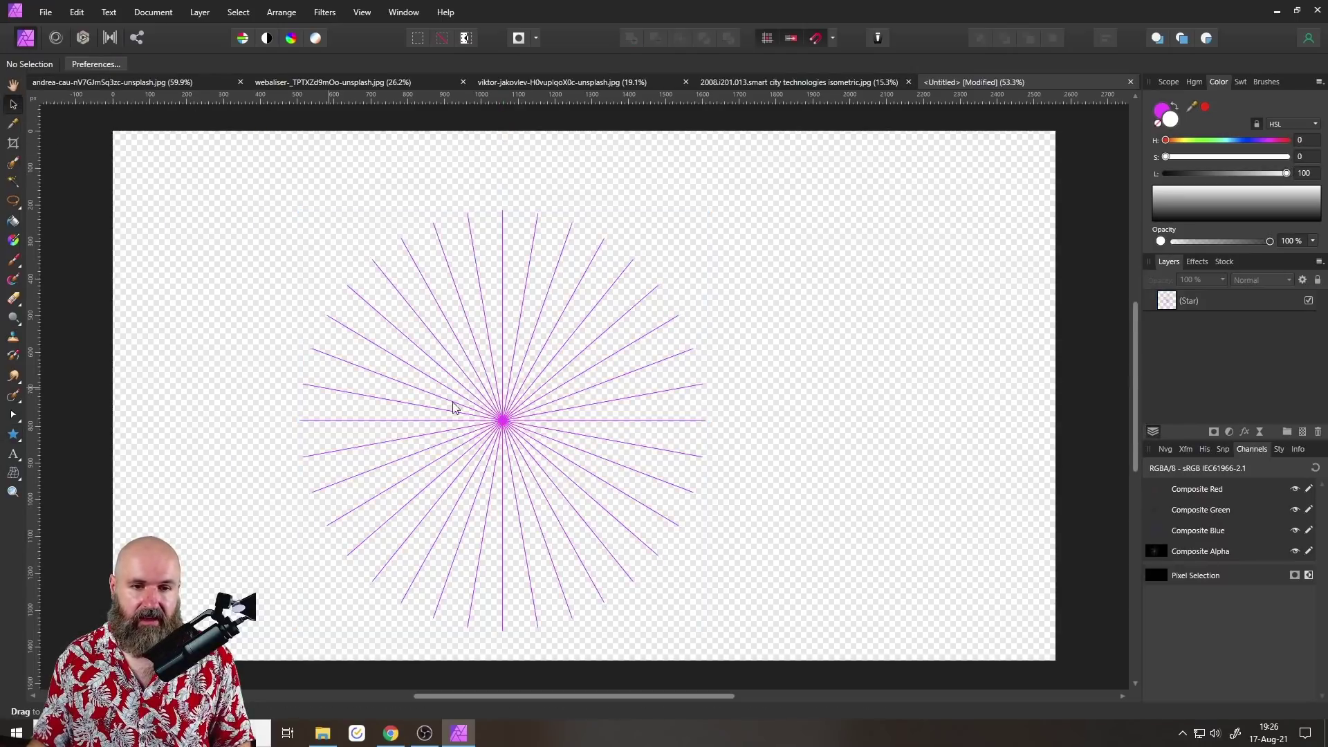
Scale the star far beyond the canvas edges and recentre it over the canvas.
click(516, 424)
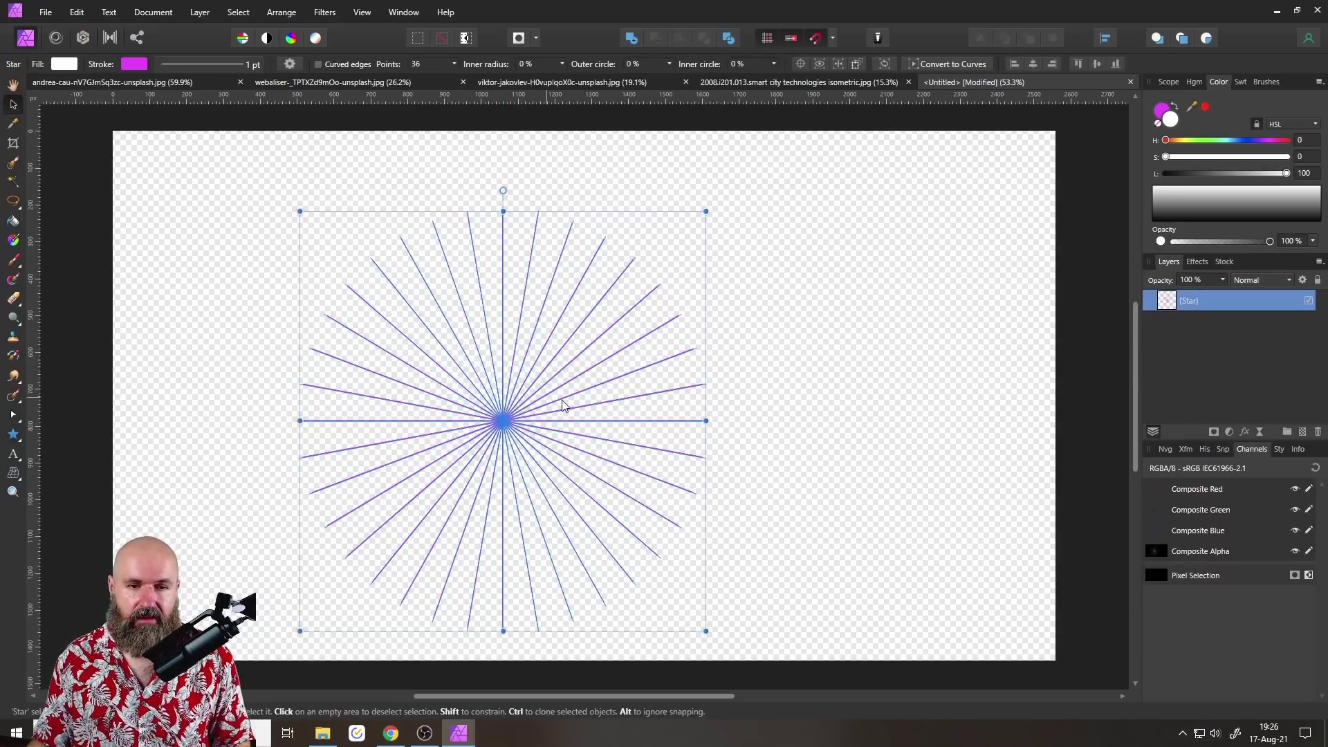
scroll(567, 396, down, 2)
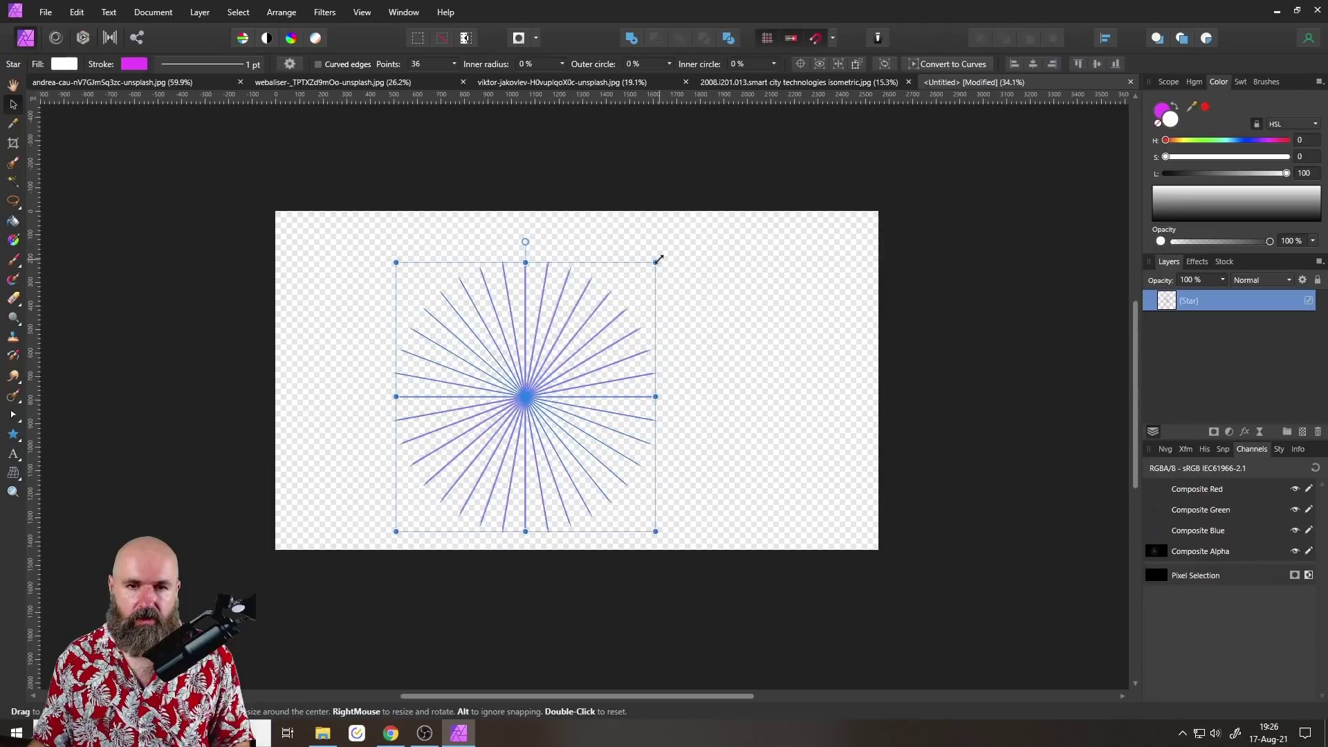
drag(670, 261, 607, 401)
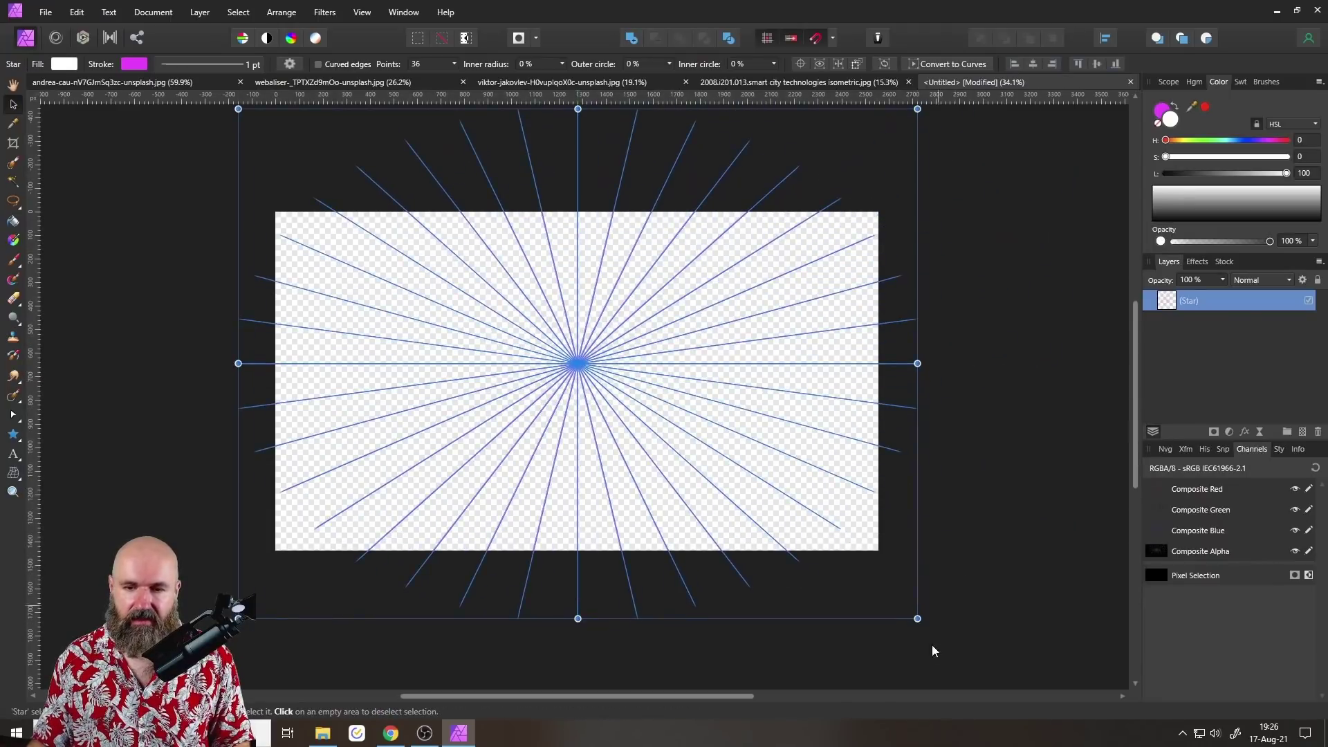
drag(918, 618, 1029, 692)
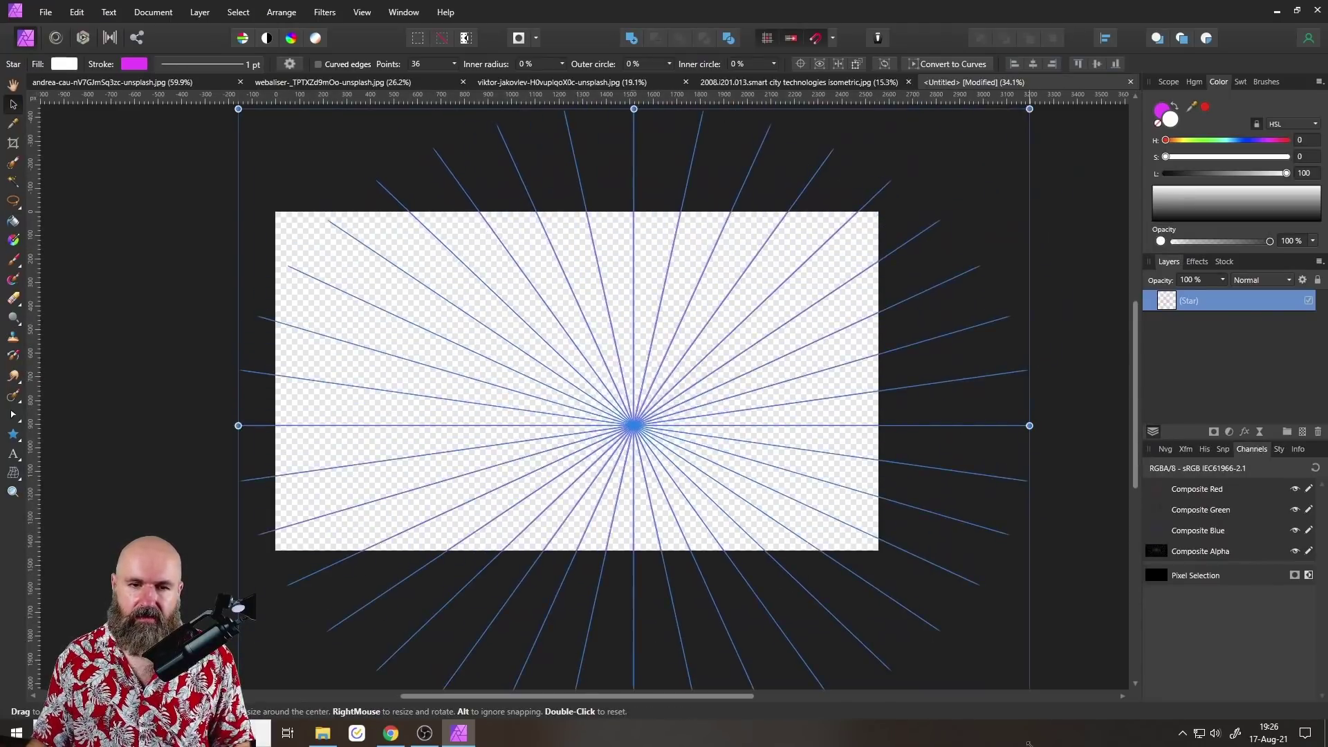
drag(670, 458, 616, 413)
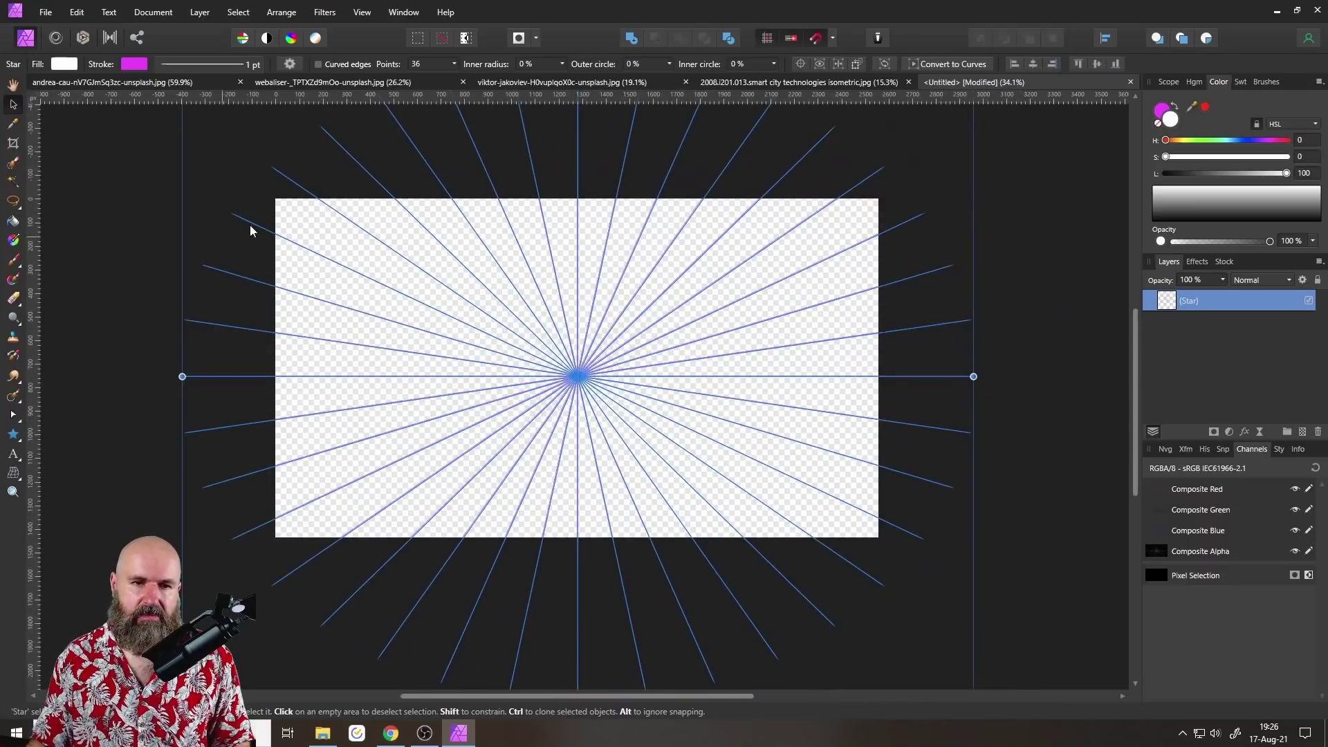
Adjust the star's vertical size and centre its rays on the canvas.
scroll(561, 414, down, 2)
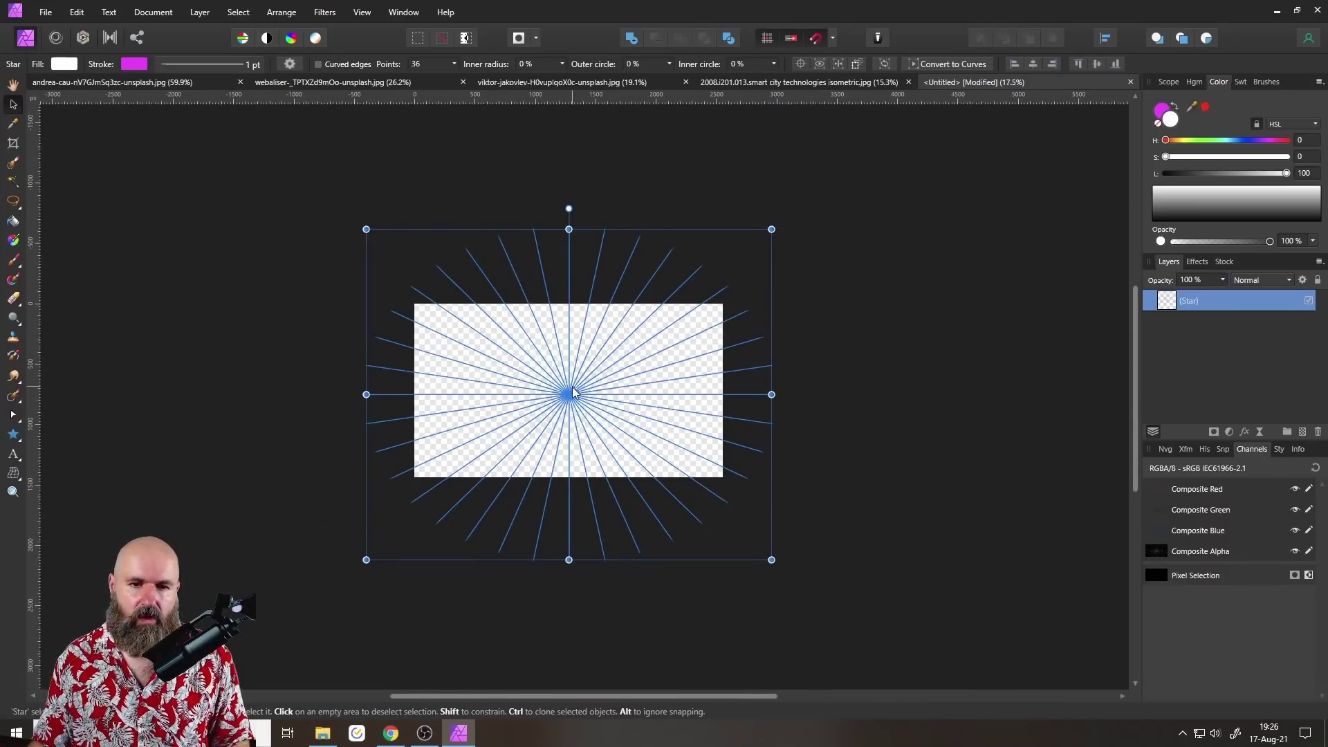
scroll(571, 392, up, 5)
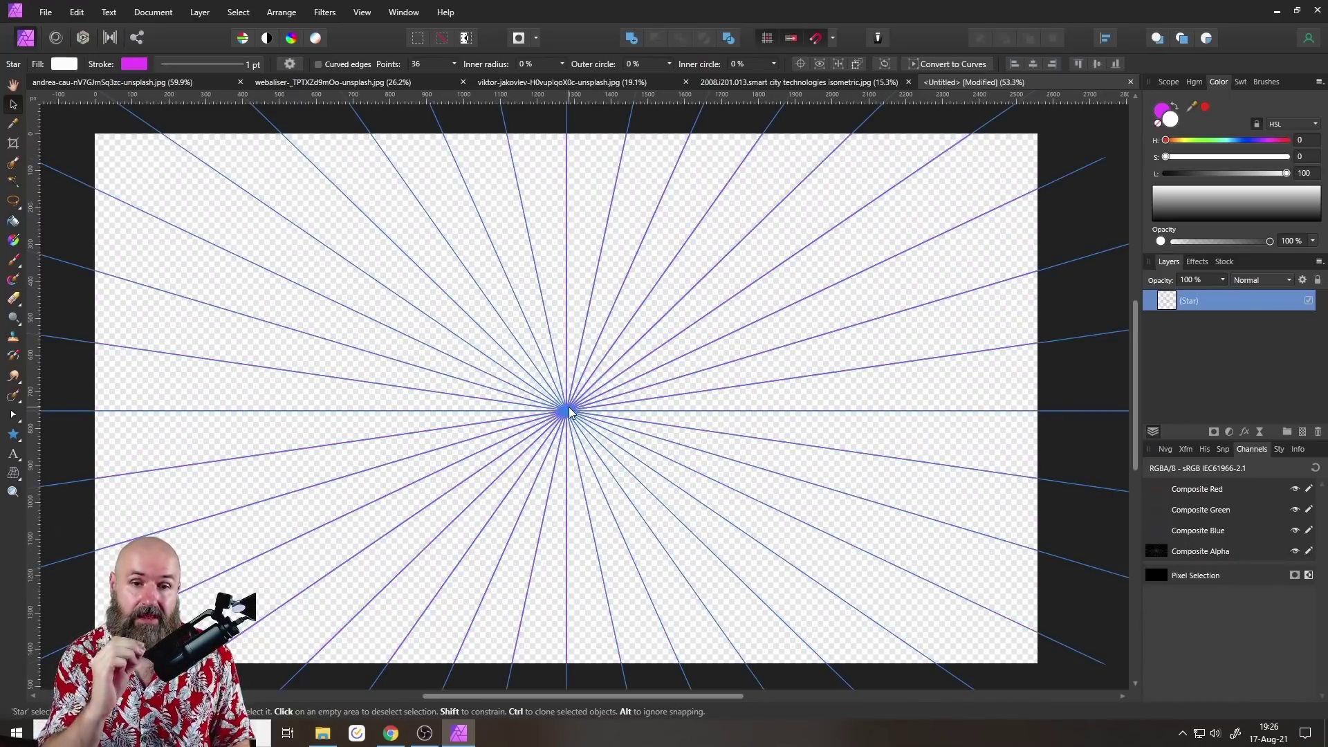
scroll(676, 429, down, 4)
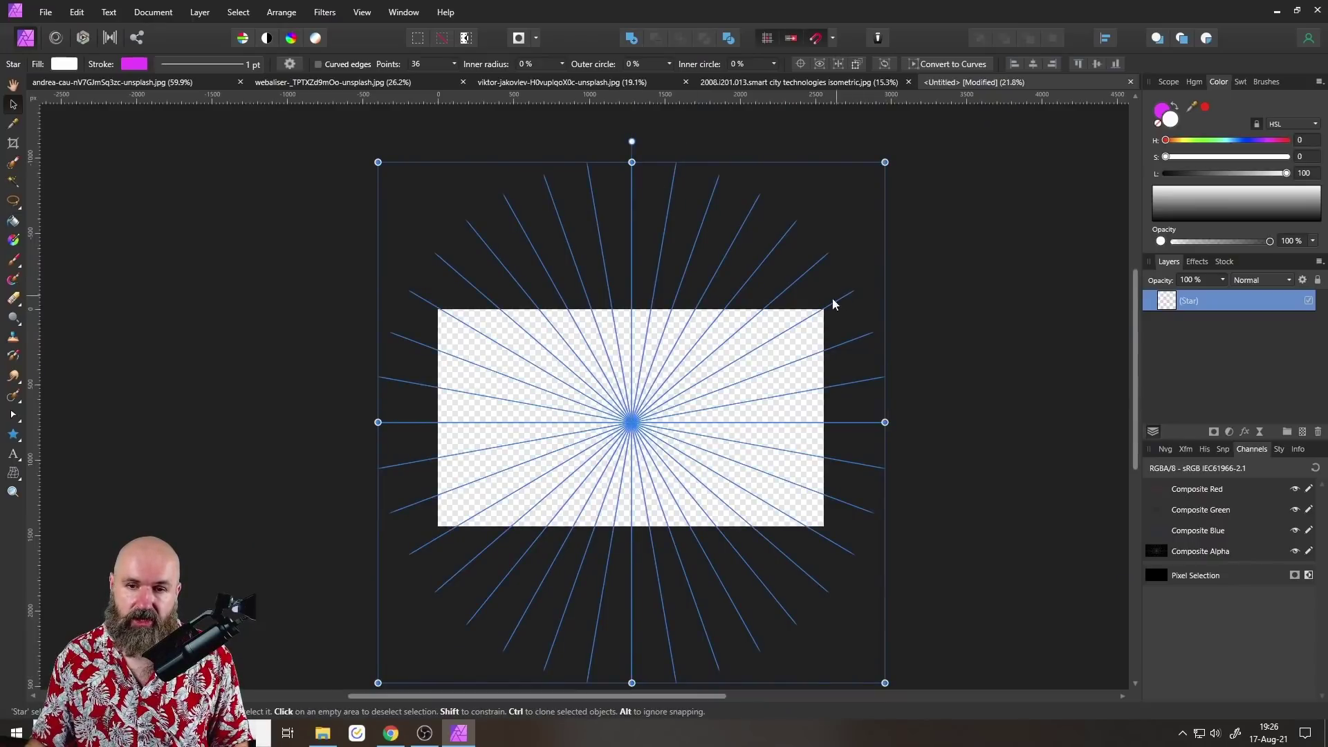
drag(633, 163, 640, 245)
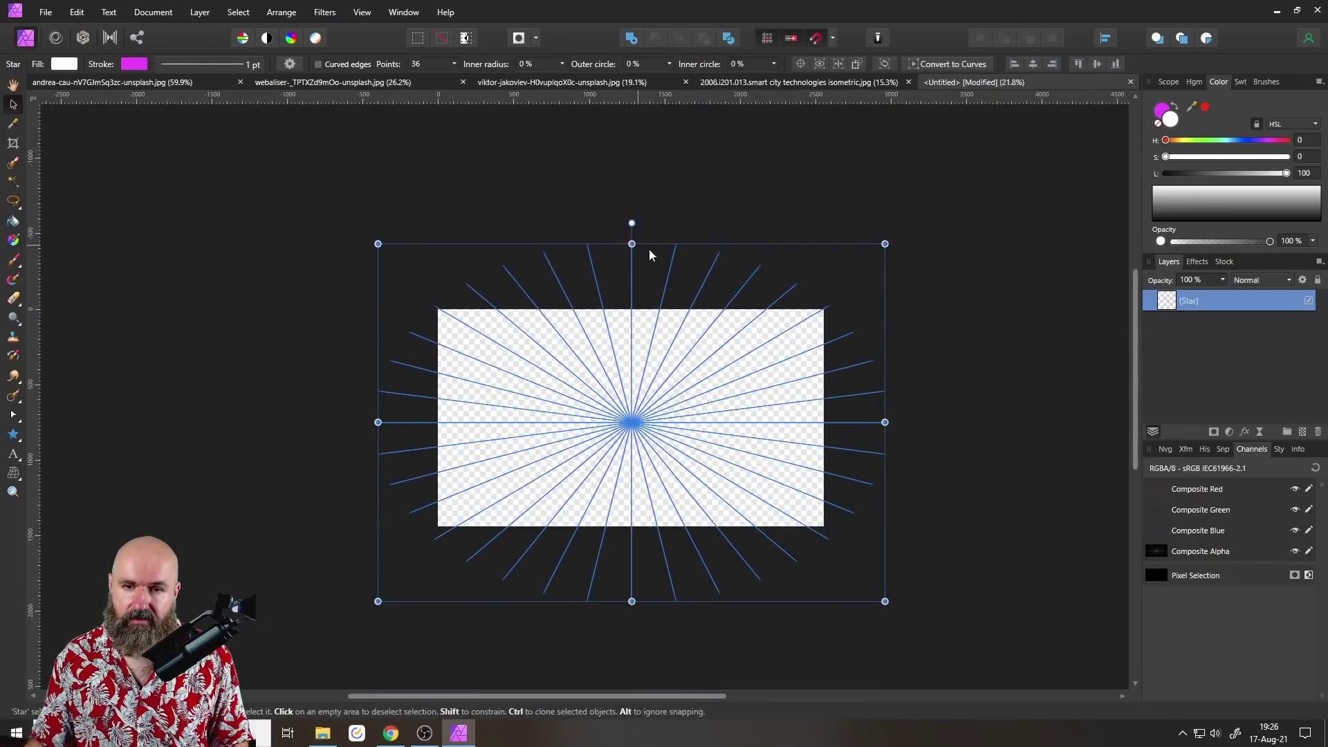
scroll(816, 310, up, 5)
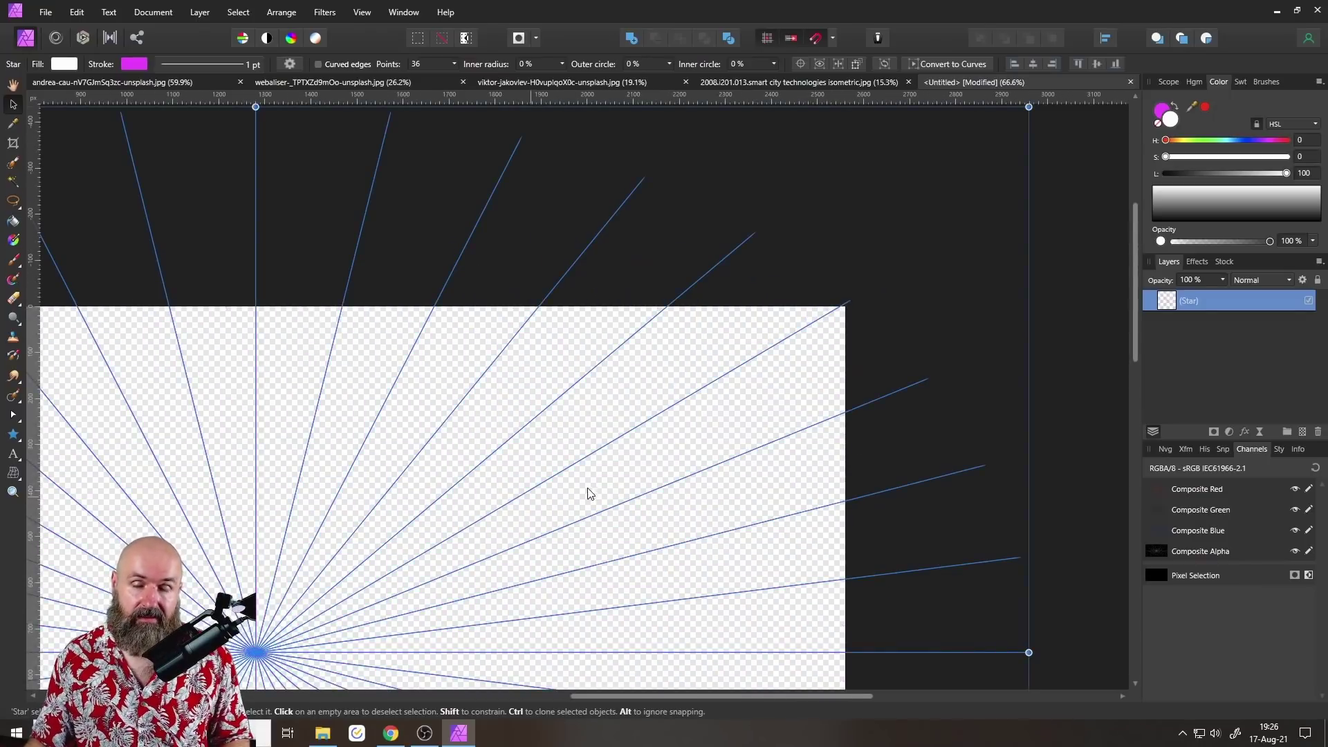
scroll(544, 458, down, 6)
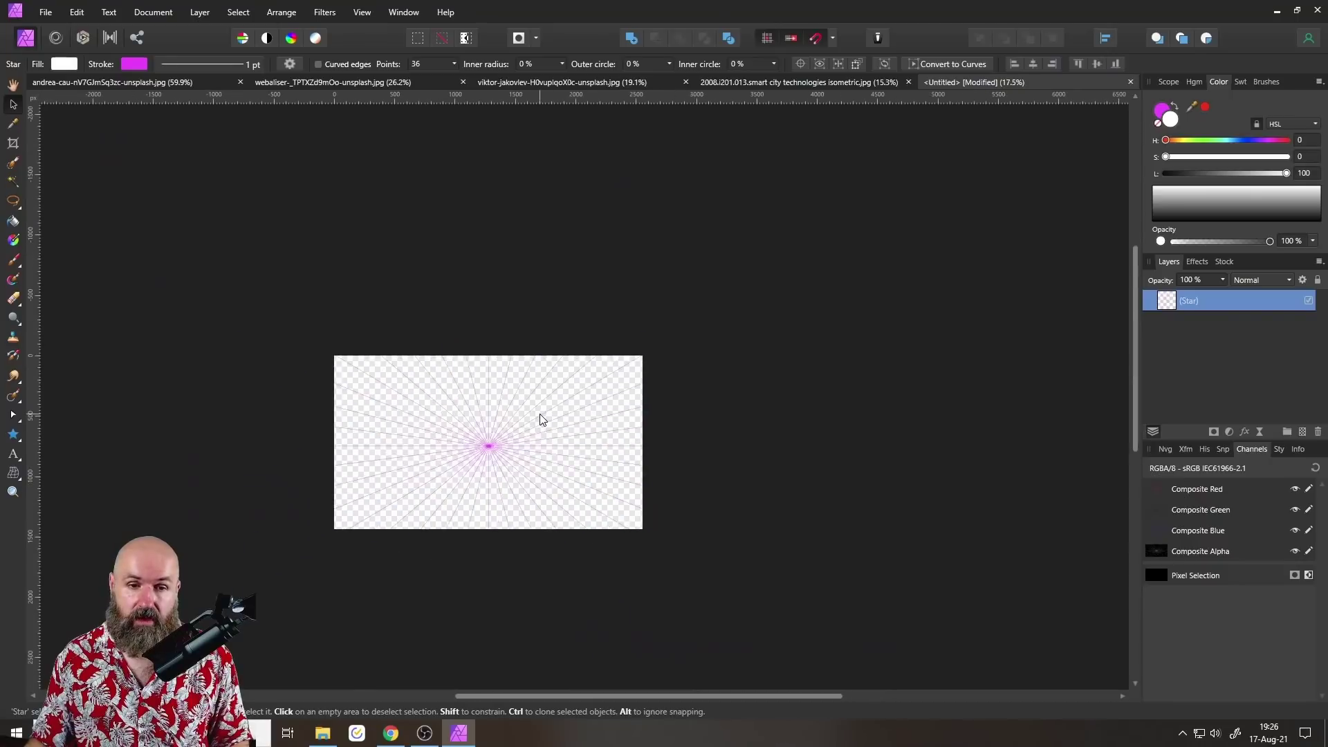
drag(493, 299, 493, 240)
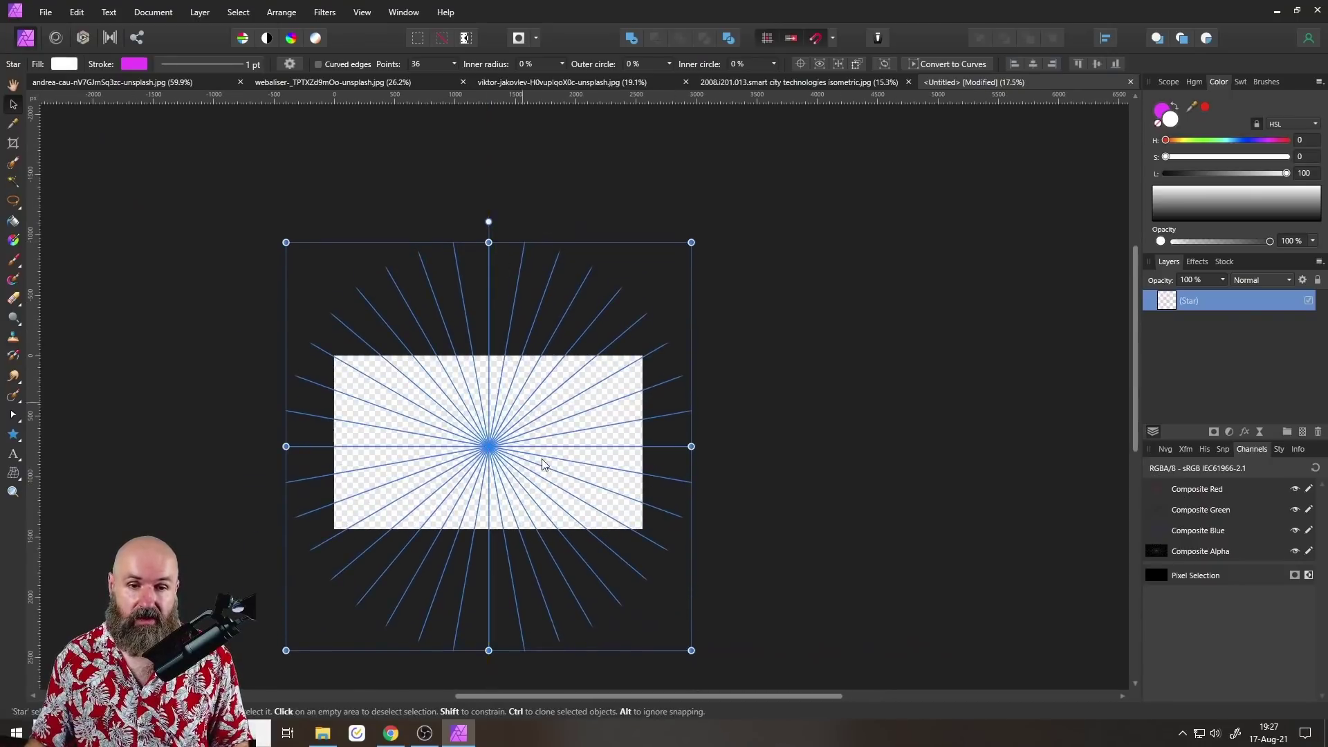
drag(527, 491, 676, 436)
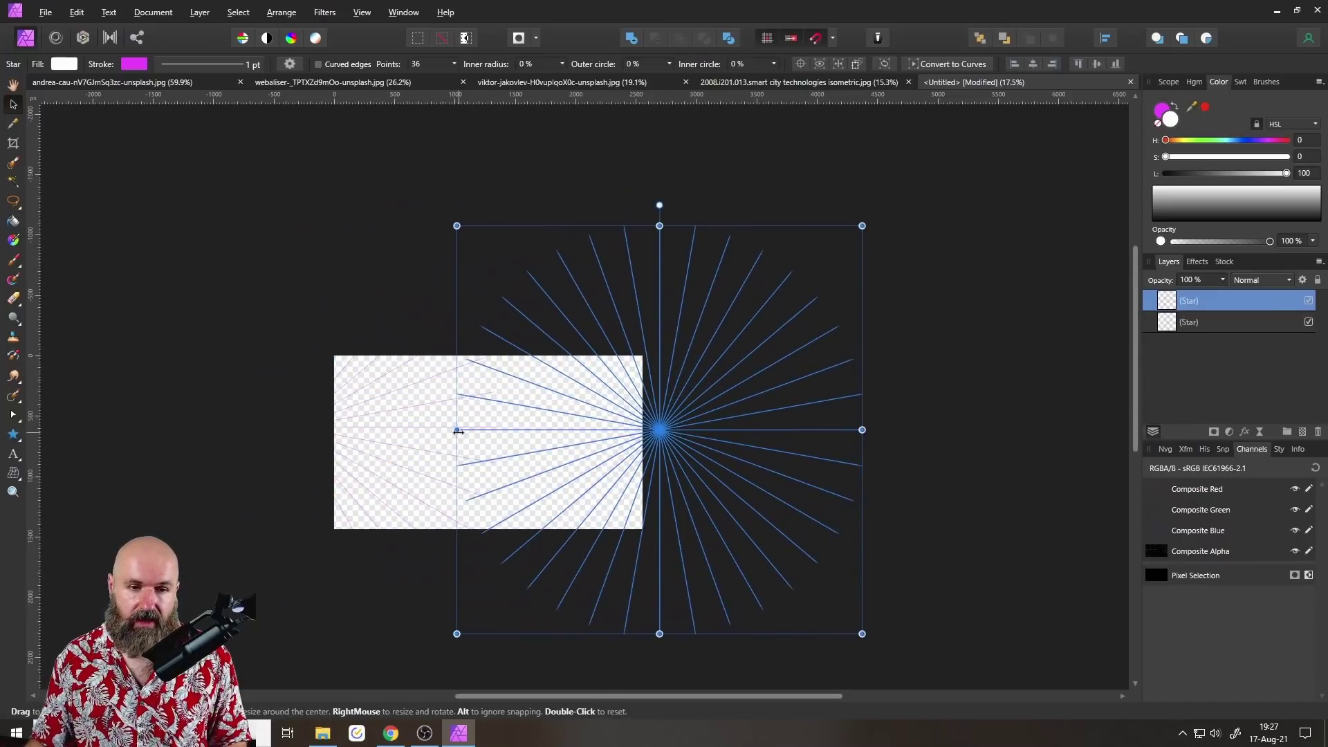
Widen both stars and place their centres just outside the canvas's right and left edges.
drag(456, 431, 20, 430)
drag(462, 447, 723, 438)
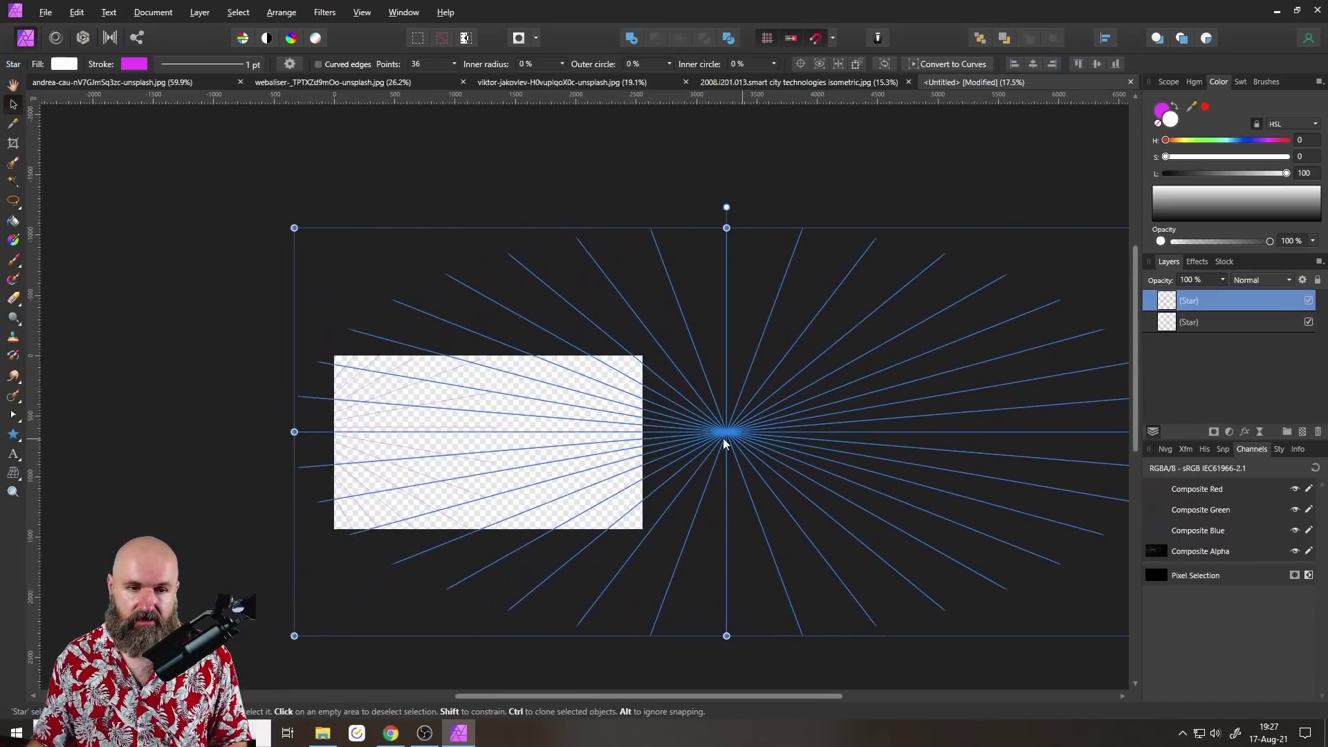
click(202, 440)
click(292, 431)
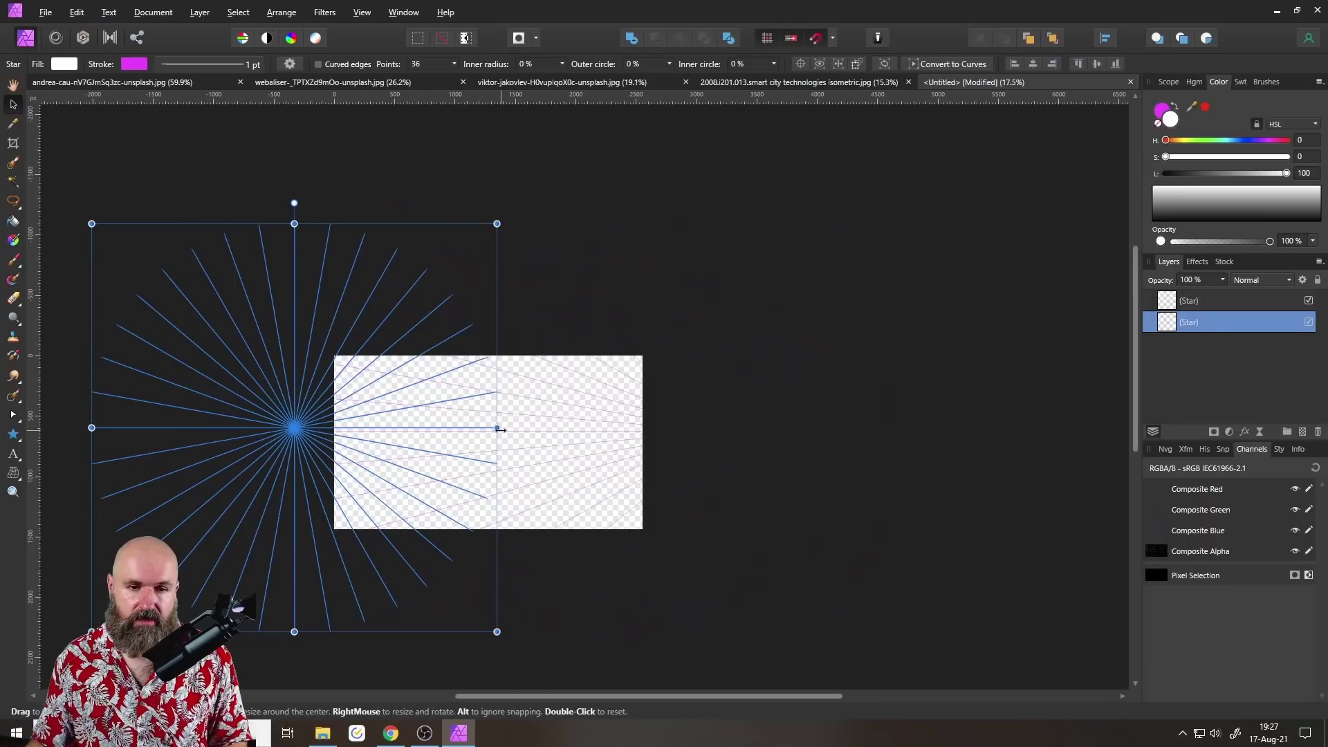
drag(498, 430, 977, 429)
drag(638, 446, 369, 450)
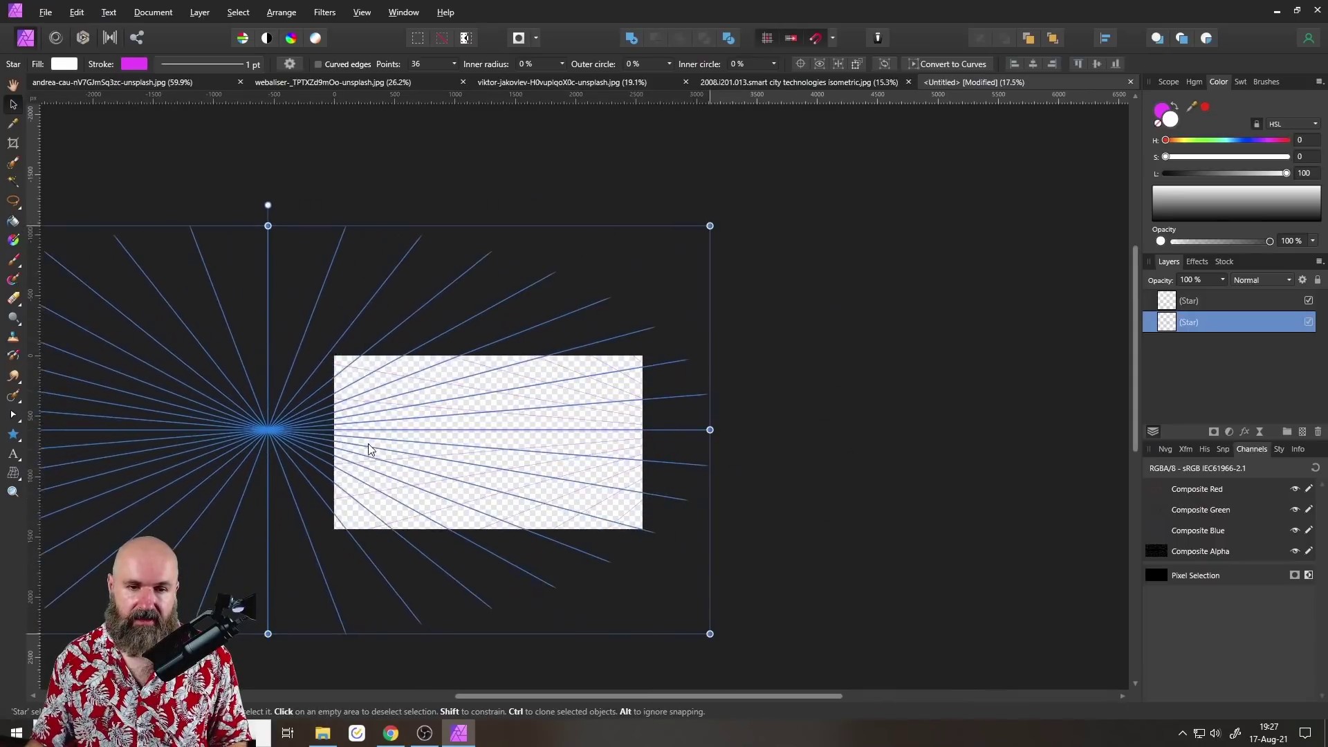
Set both stars to 150 points.
scroll(495, 460, up, 2)
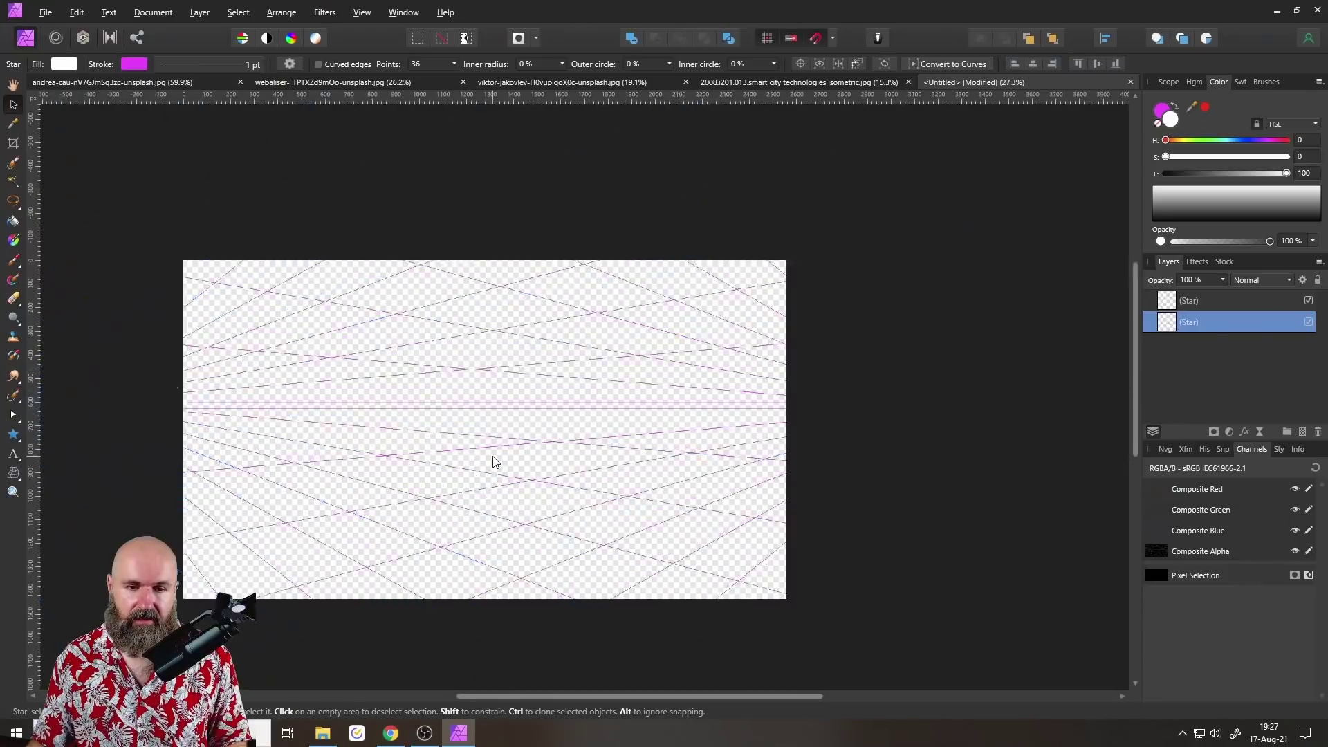
scroll(496, 461, down, 5)
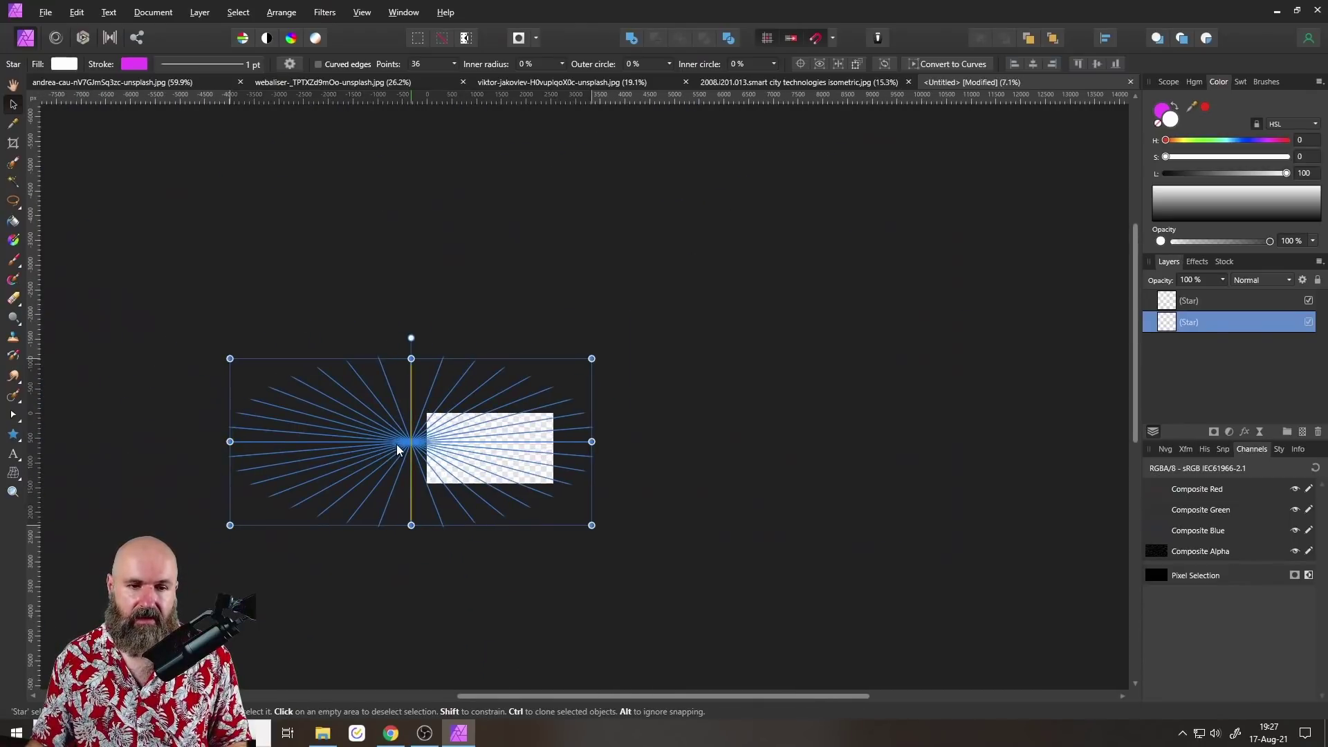
scroll(470, 446, up, 5)
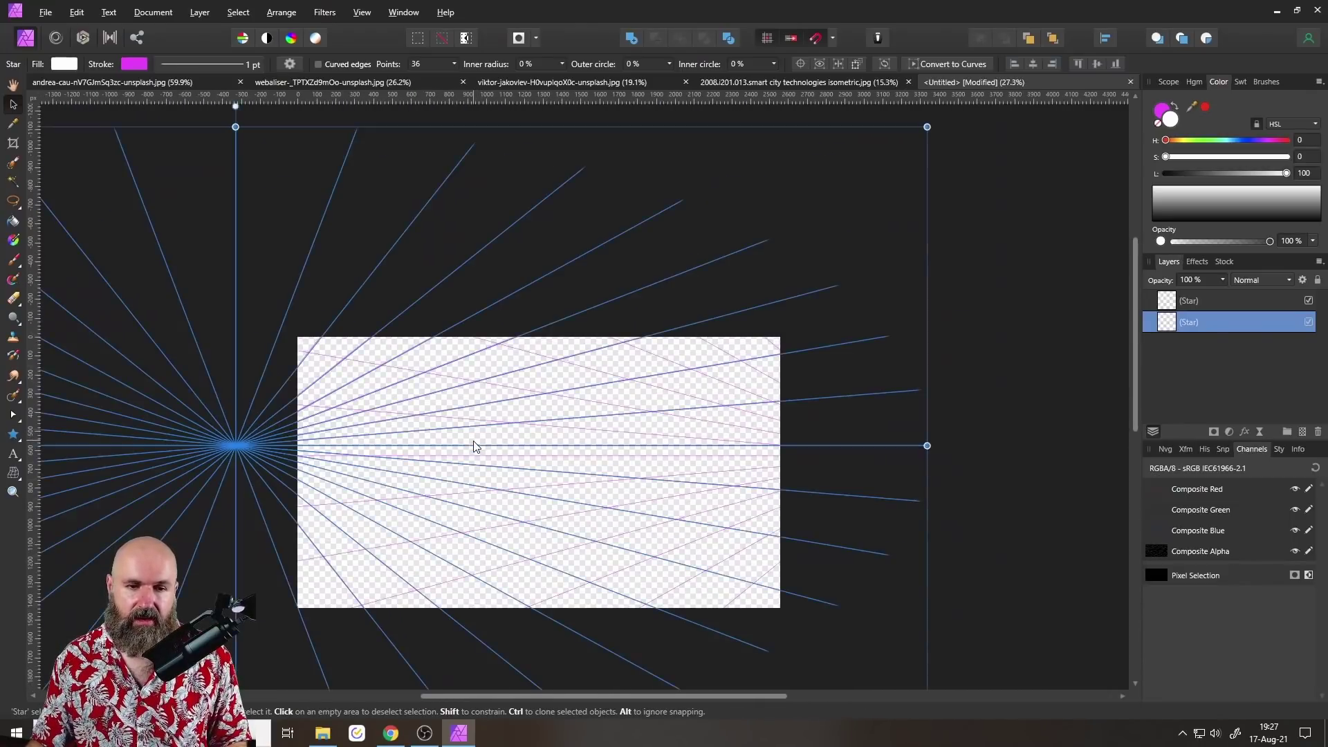
click(425, 62)
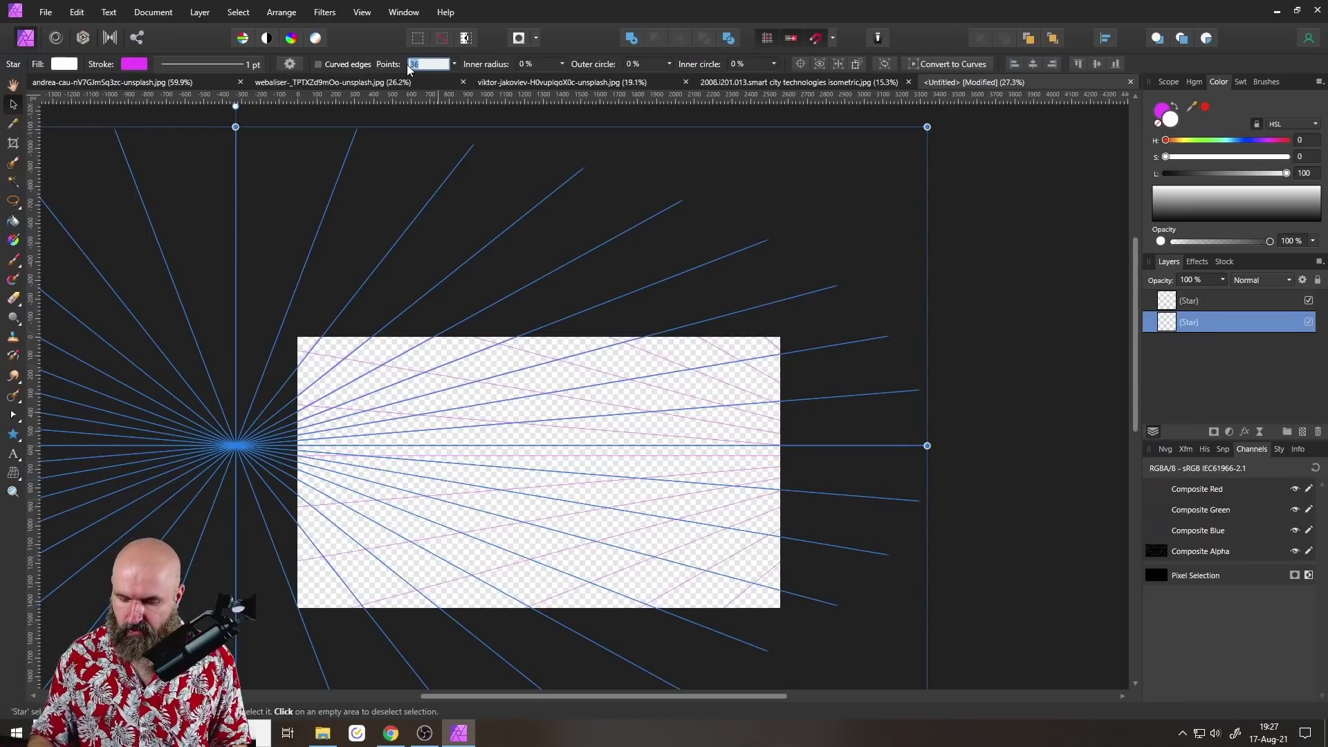
text(150)
key(Return)
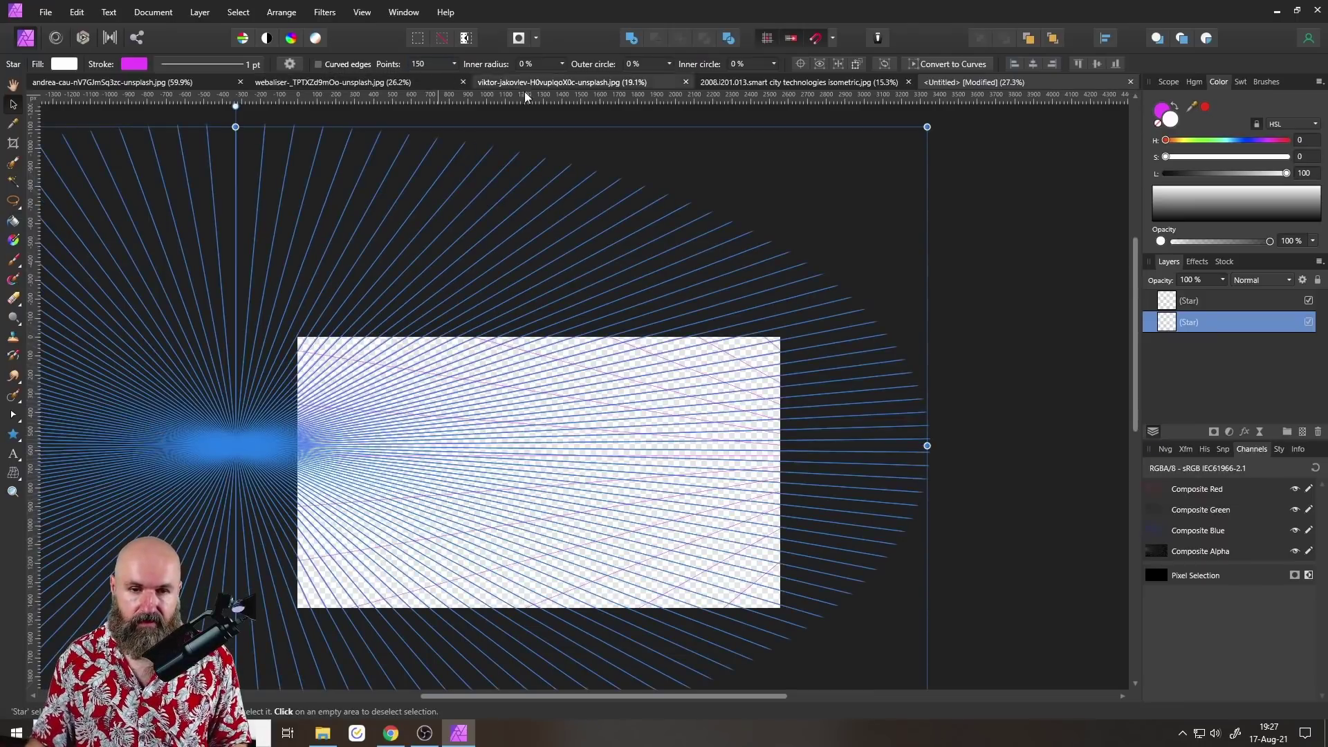
key(ctrl+z)
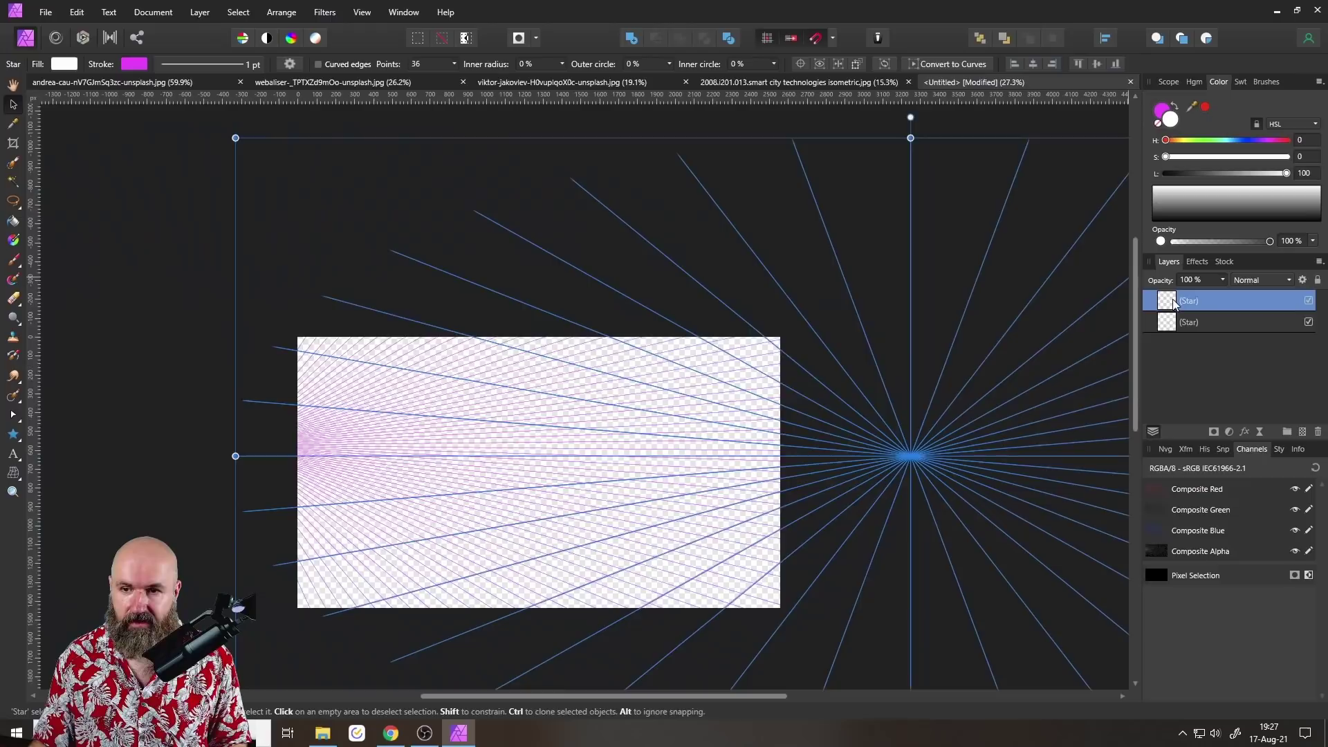
click(422, 63)
text(150)
key(Return)
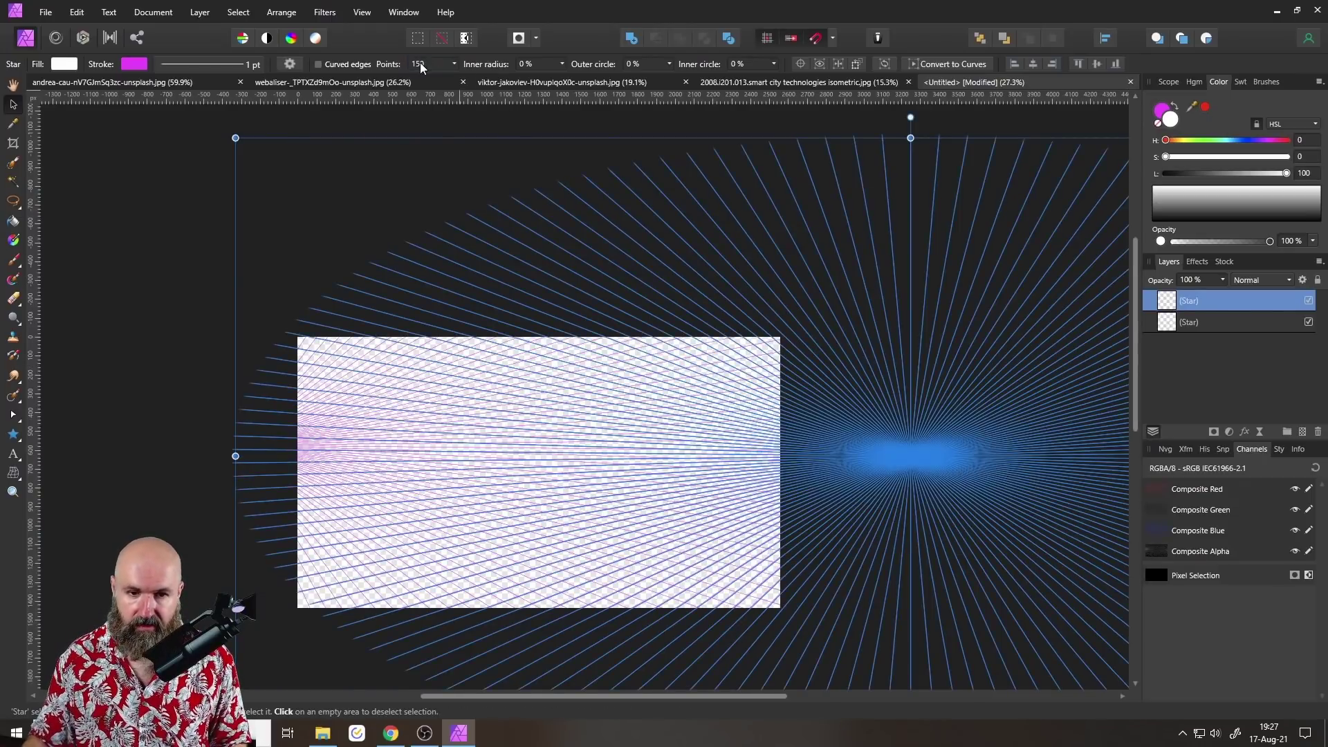
click(378, 284)
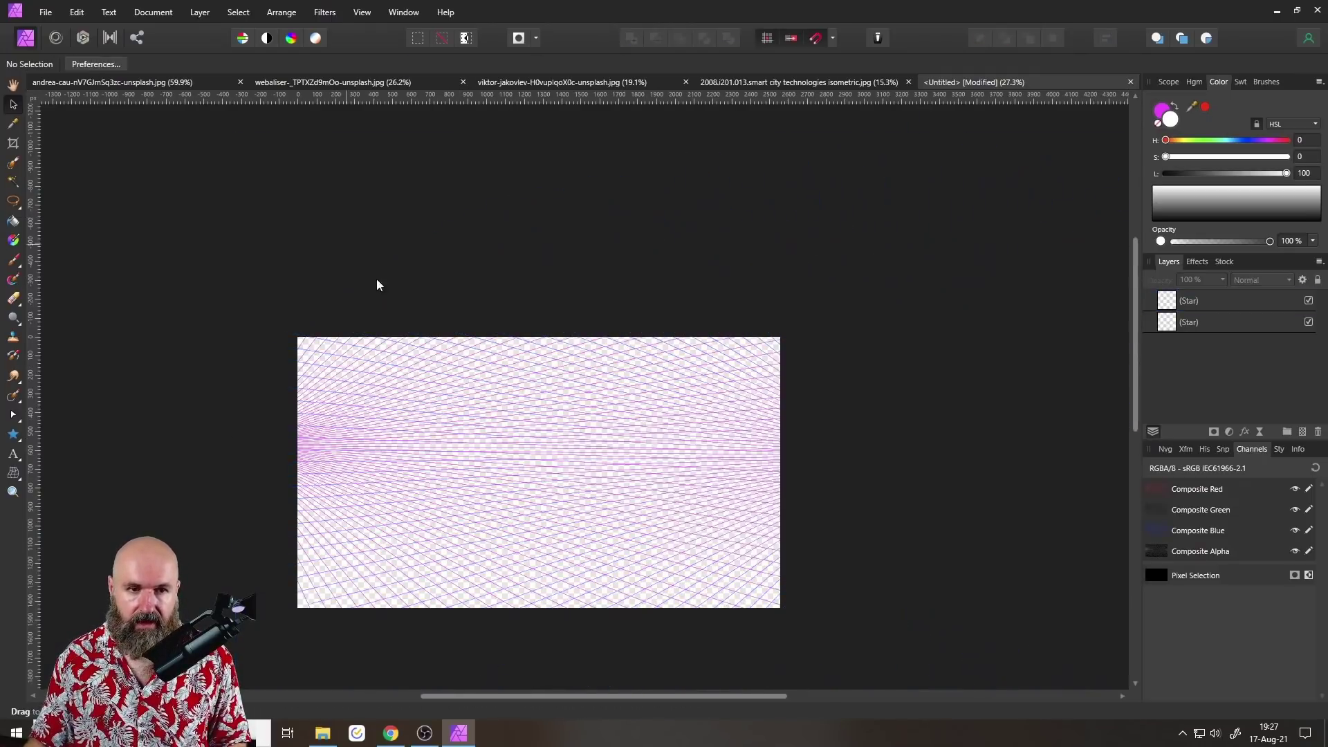
scroll(566, 552, up, 5)
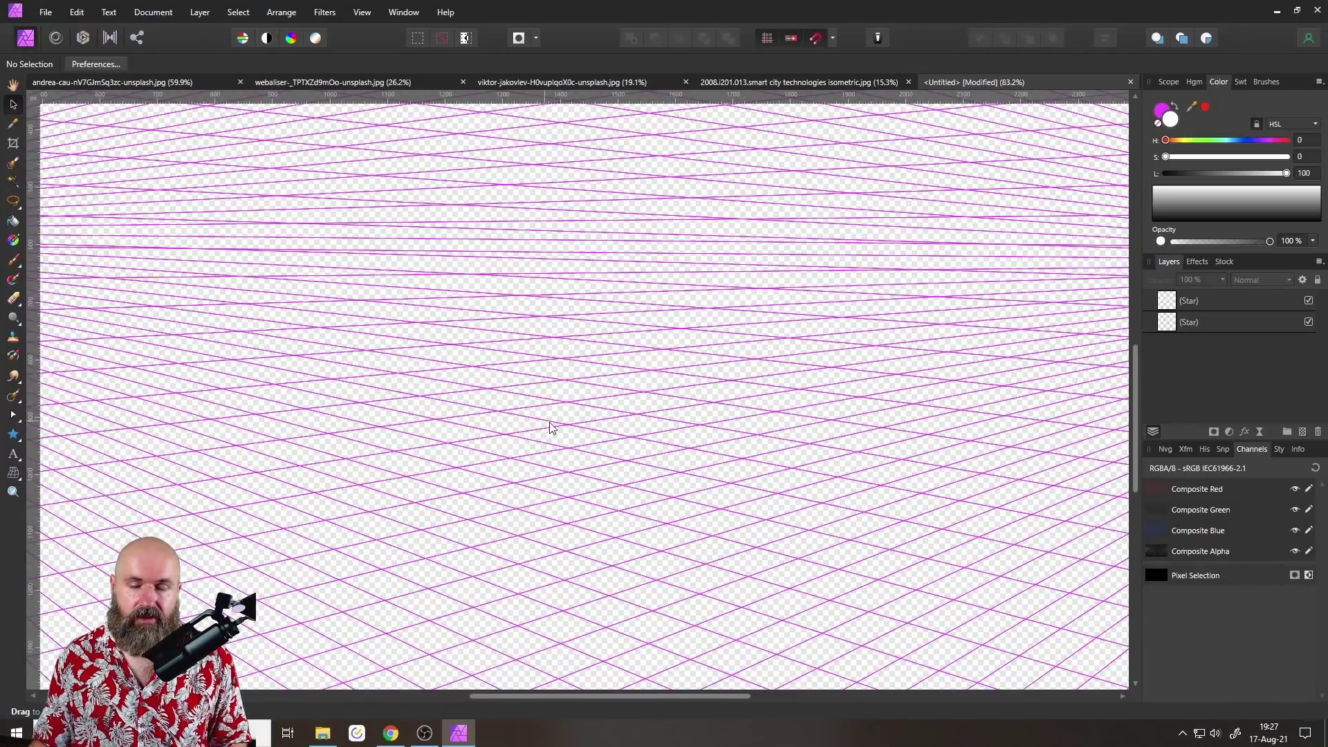
Zoom in and out to inspect the two-point perspective web across the canvas.
scroll(588, 418, down, 3)
scroll(632, 436, up, 1)
scroll(644, 442, down, 1)
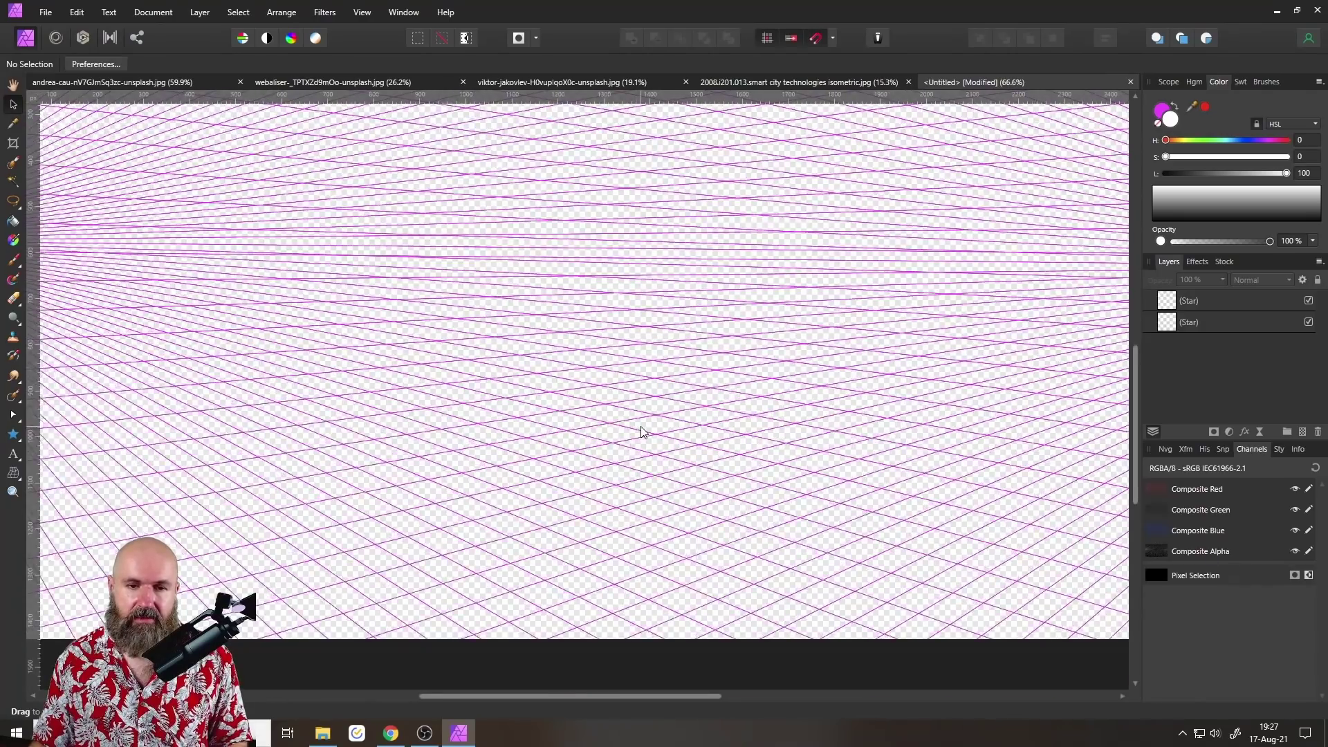
scroll(658, 450, up, 1)
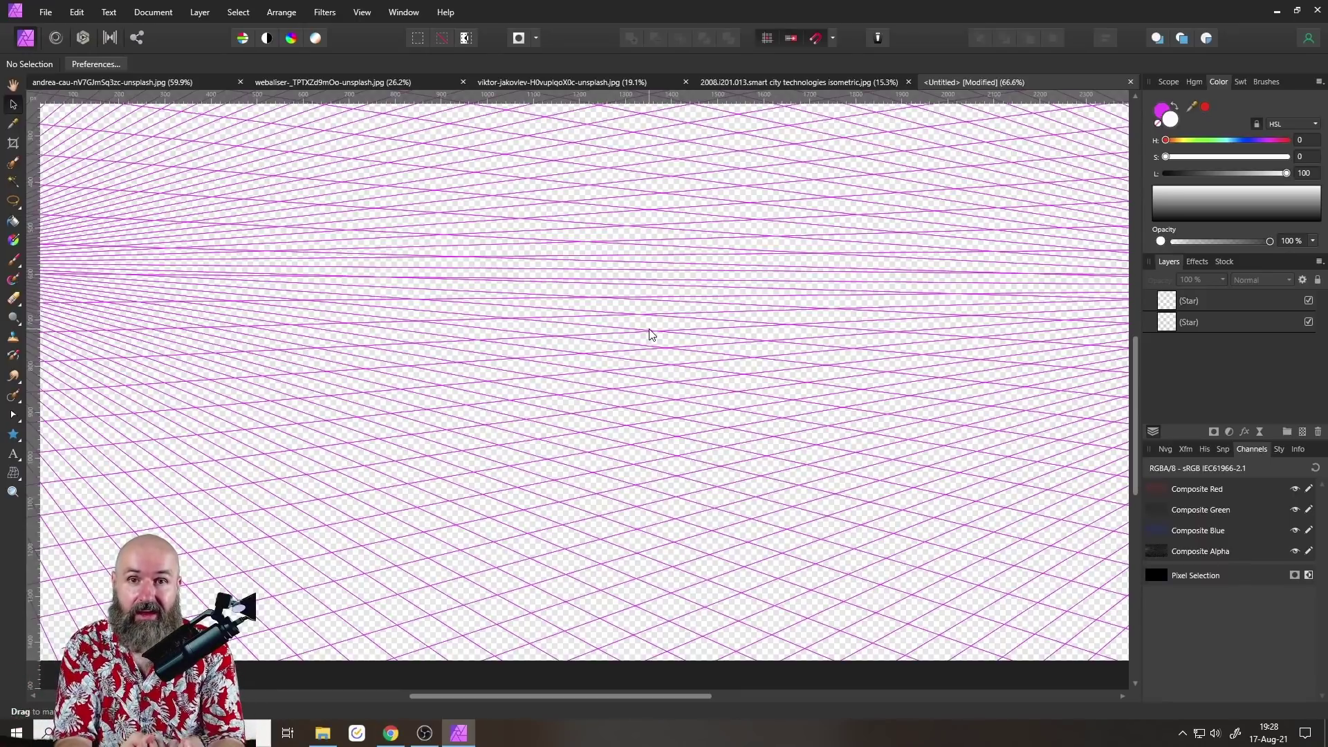
scroll(650, 335, down, 5)
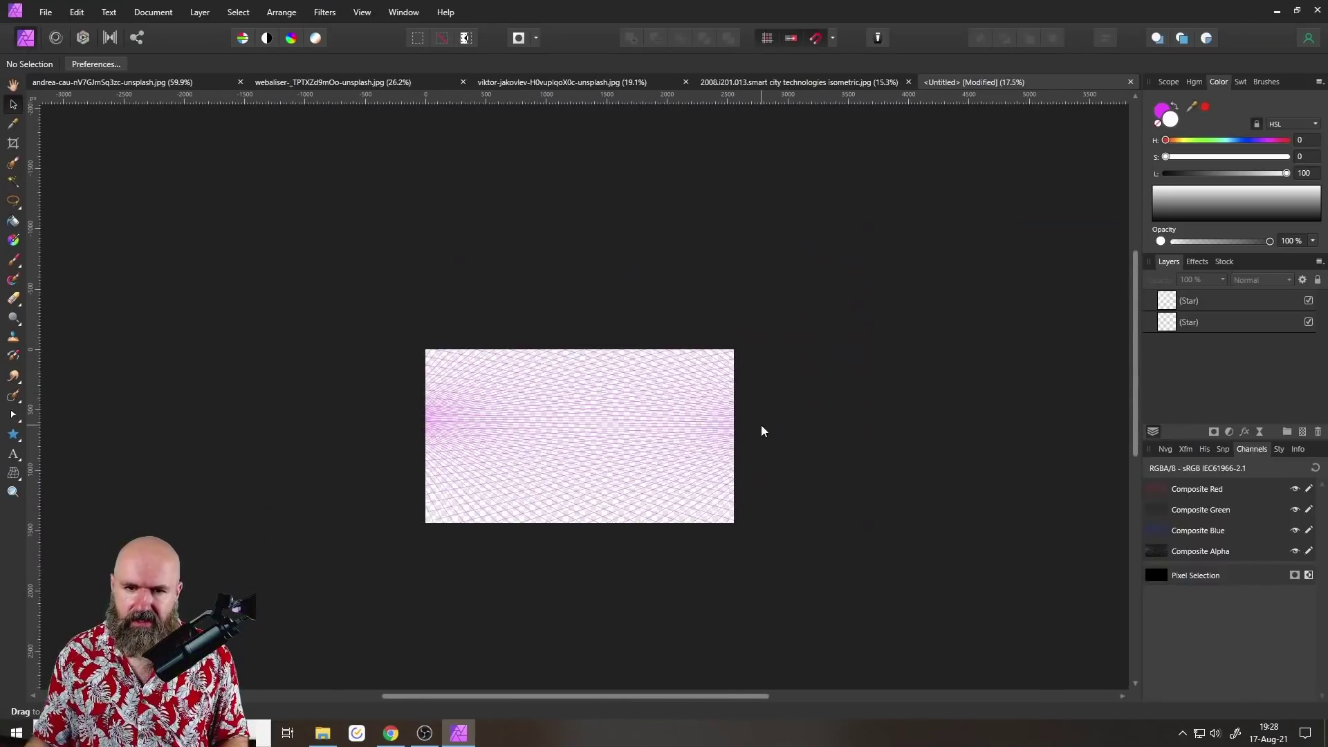
Duplicate the top star, narrow it, stretch it tall and raise its centre above the canvas.
click(765, 429)
drag(821, 429, 612, 279)
scroll(612, 279, up, 1)
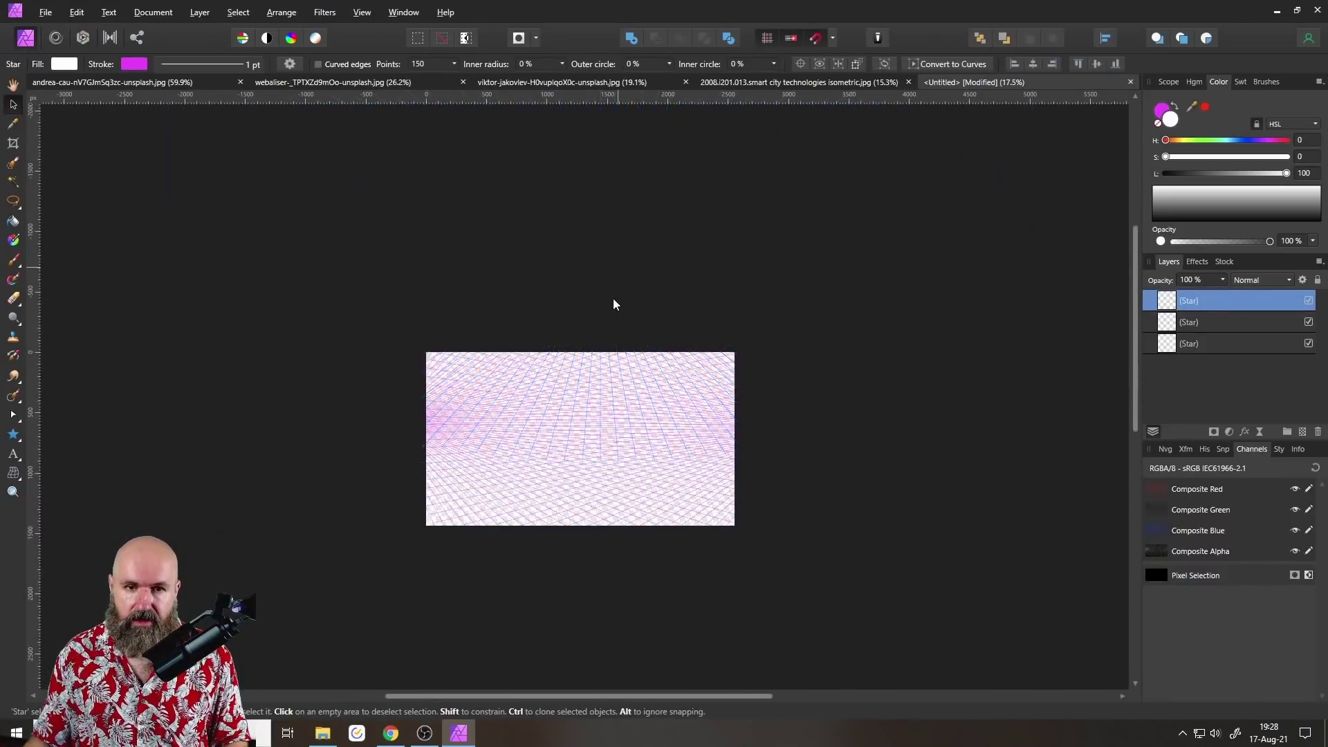
drag(1027, 290, 643, 292)
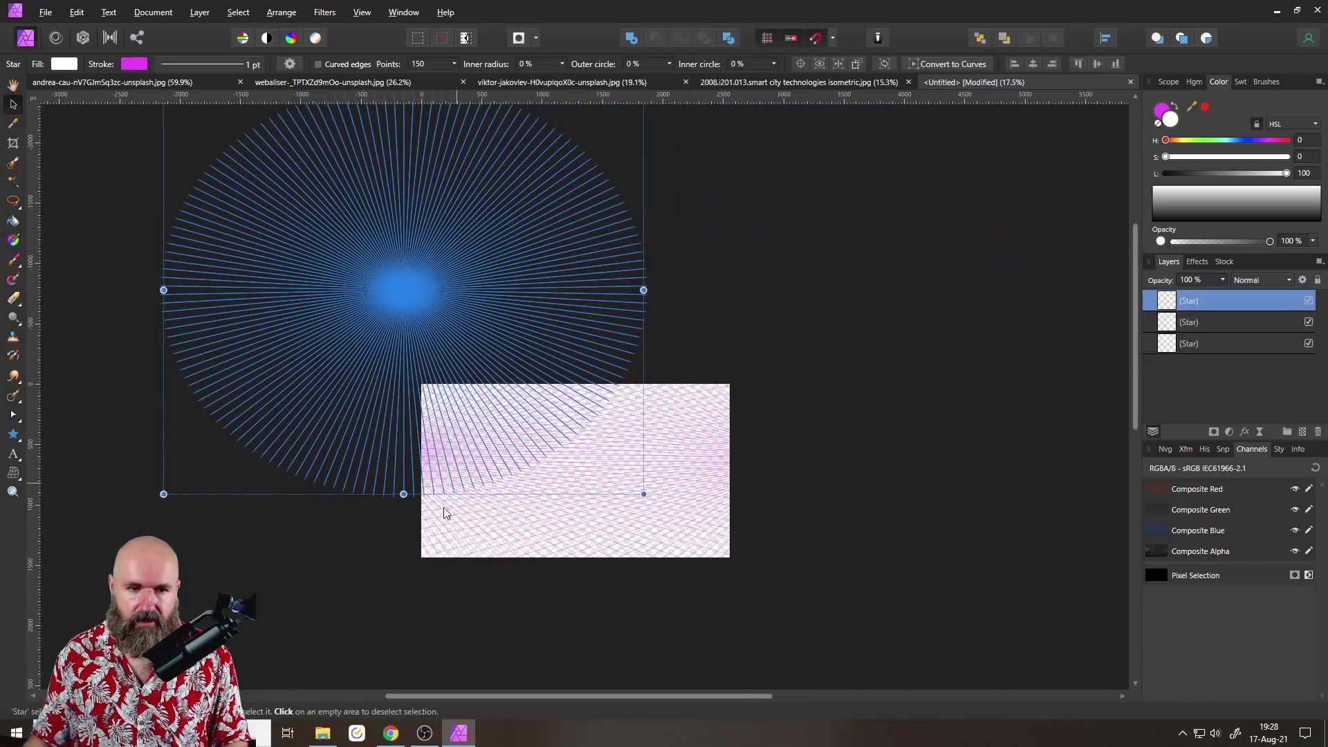
drag(445, 494, 403, 713)
drag(384, 625, 522, 356)
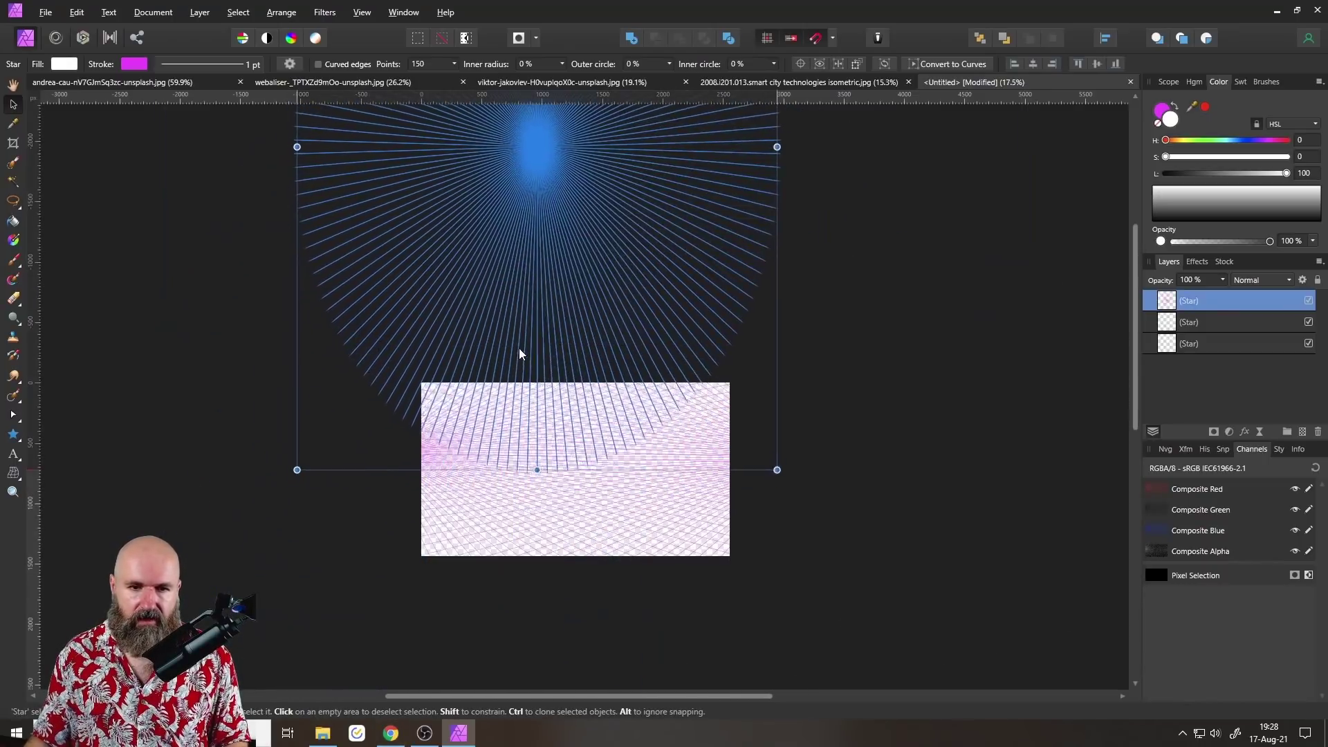
drag(542, 465, 557, 325)
drag(554, 528, 574, 742)
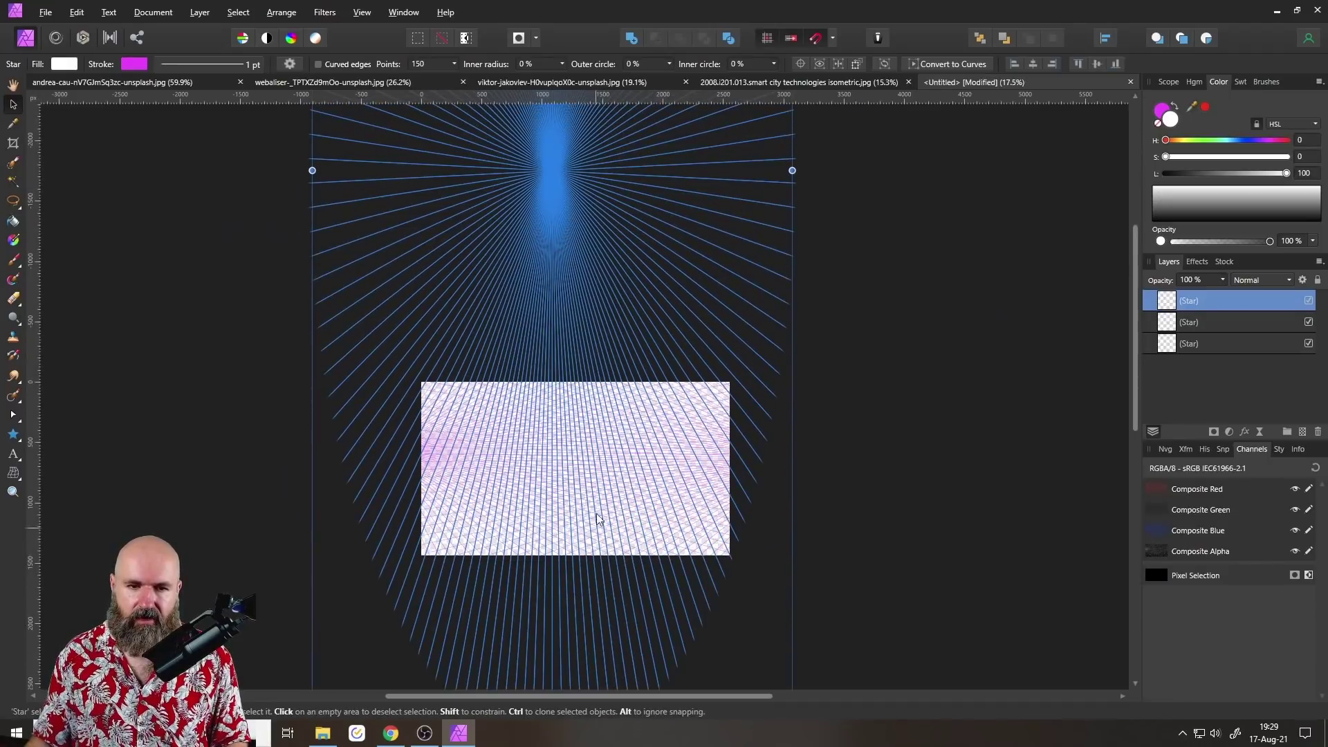
Delete the star layers, leaving the canvas blank and transparent.
scroll(621, 474, up, 5)
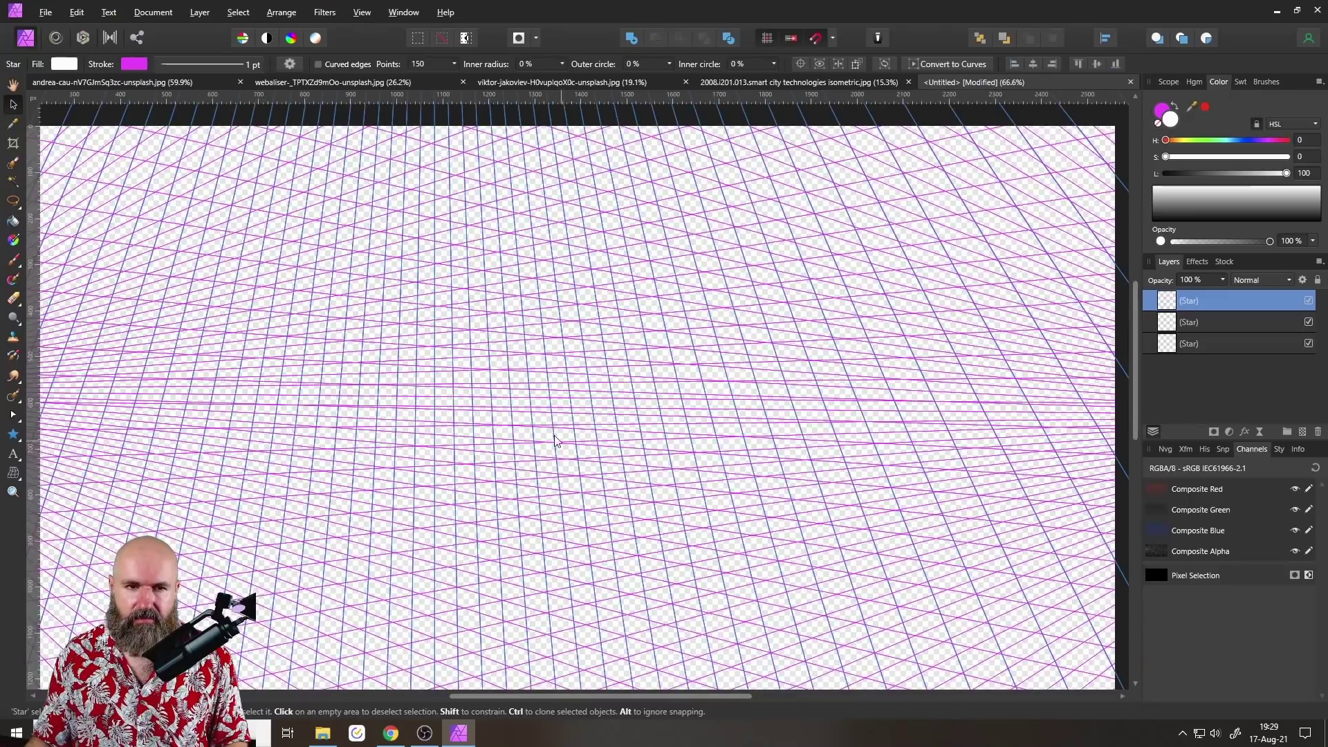
scroll(550, 415, down, 3)
scroll(542, 415, up, 1)
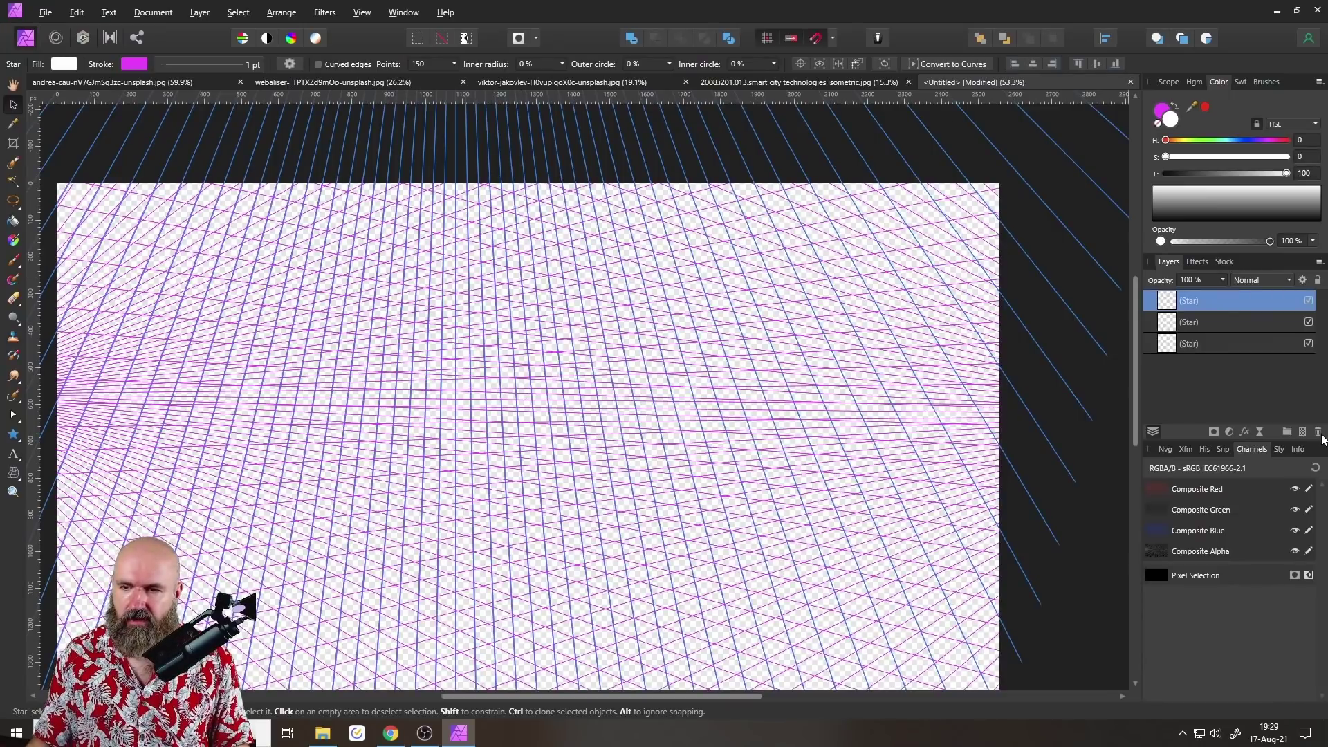
click(1318, 432)
Delete the three Star layers, then bring up the Perspective Grid v1.12 page in Chrome.
click(1318, 433)
click(1318, 432)
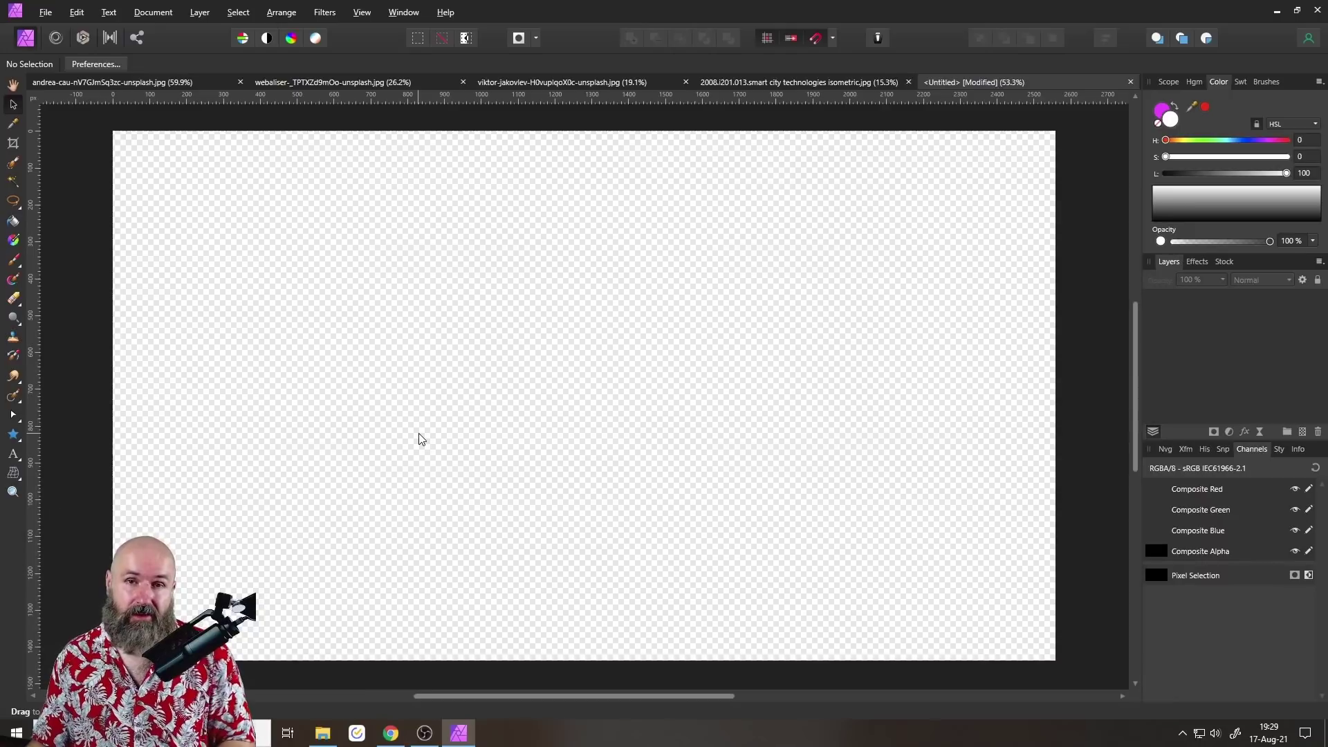
click(391, 734)
click(104, 13)
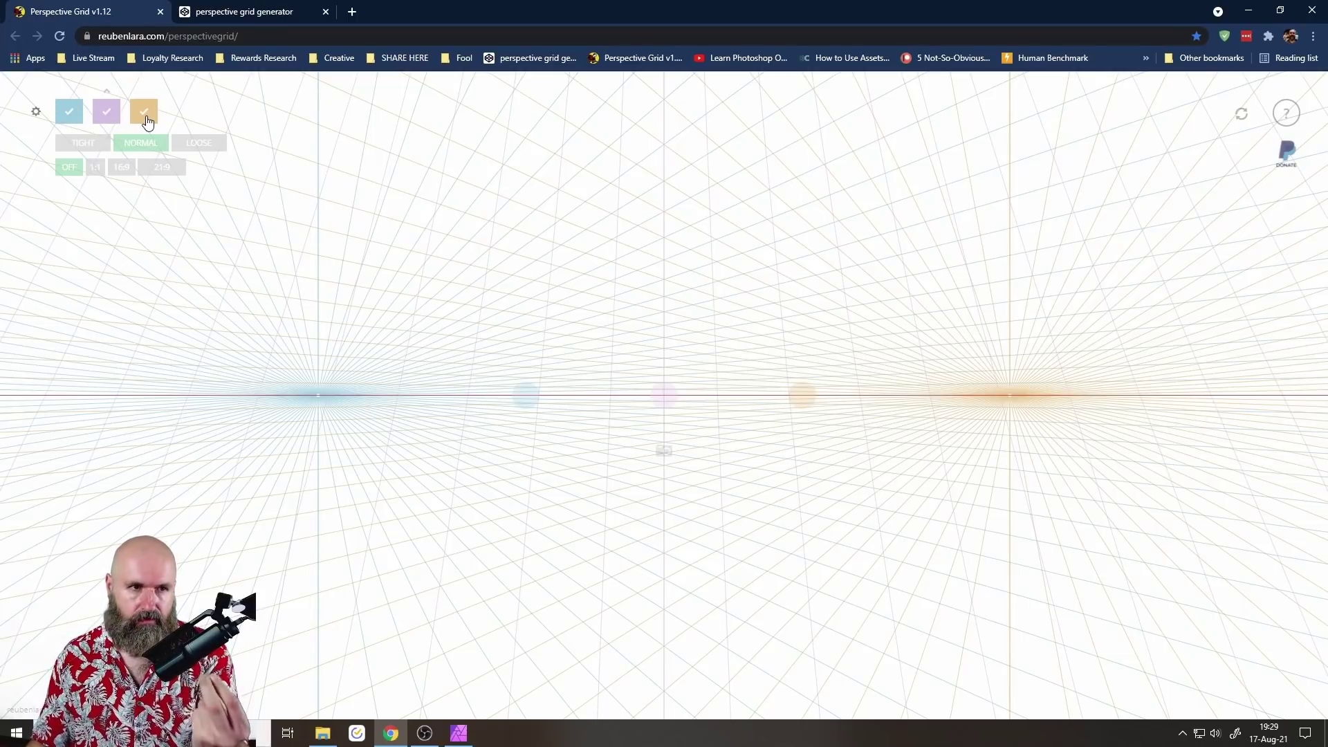
Turn off the blue and purple vanishing points and drag the orange point toward the left.
click(68, 112)
click(107, 112)
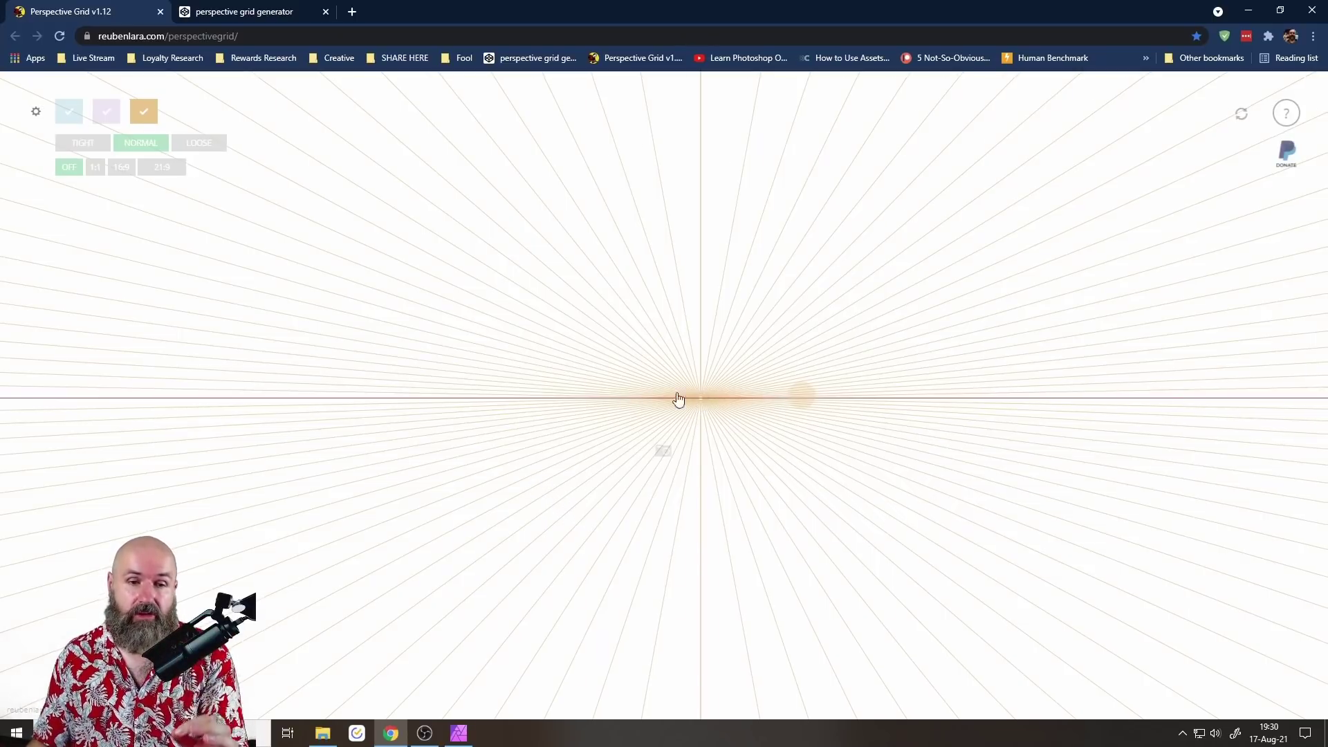
drag(676, 395, 234, 392)
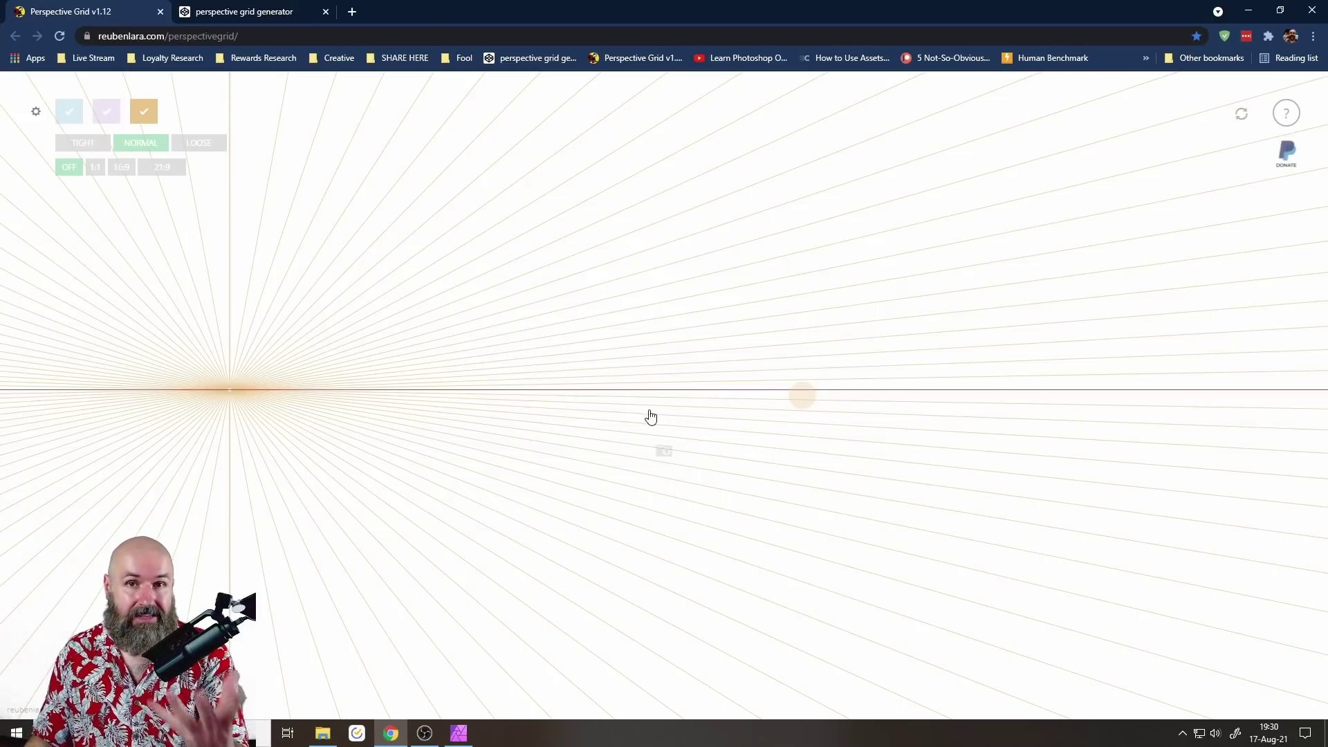
Reposition the orange vanishing point, finally lowering it and the horizon near the bottom centre.
drag(231, 392, 761, 617)
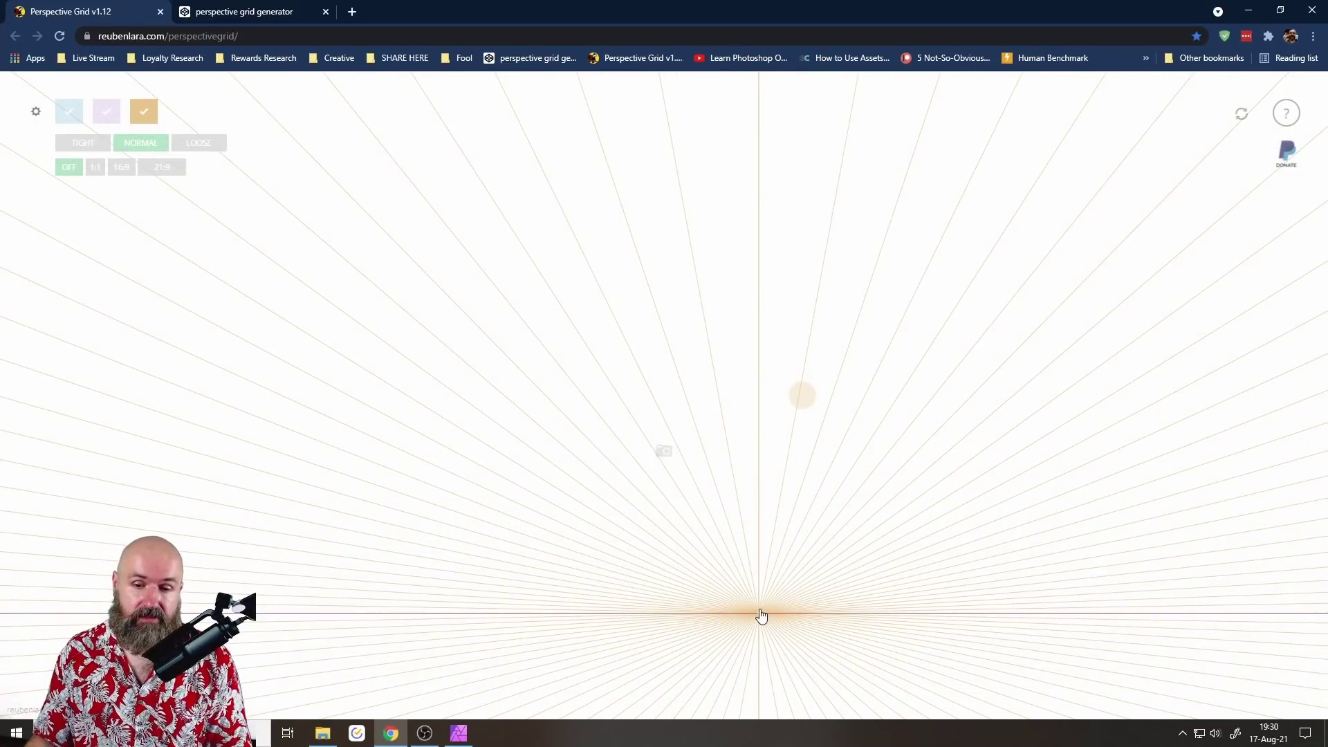
drag(760, 615, 679, 184)
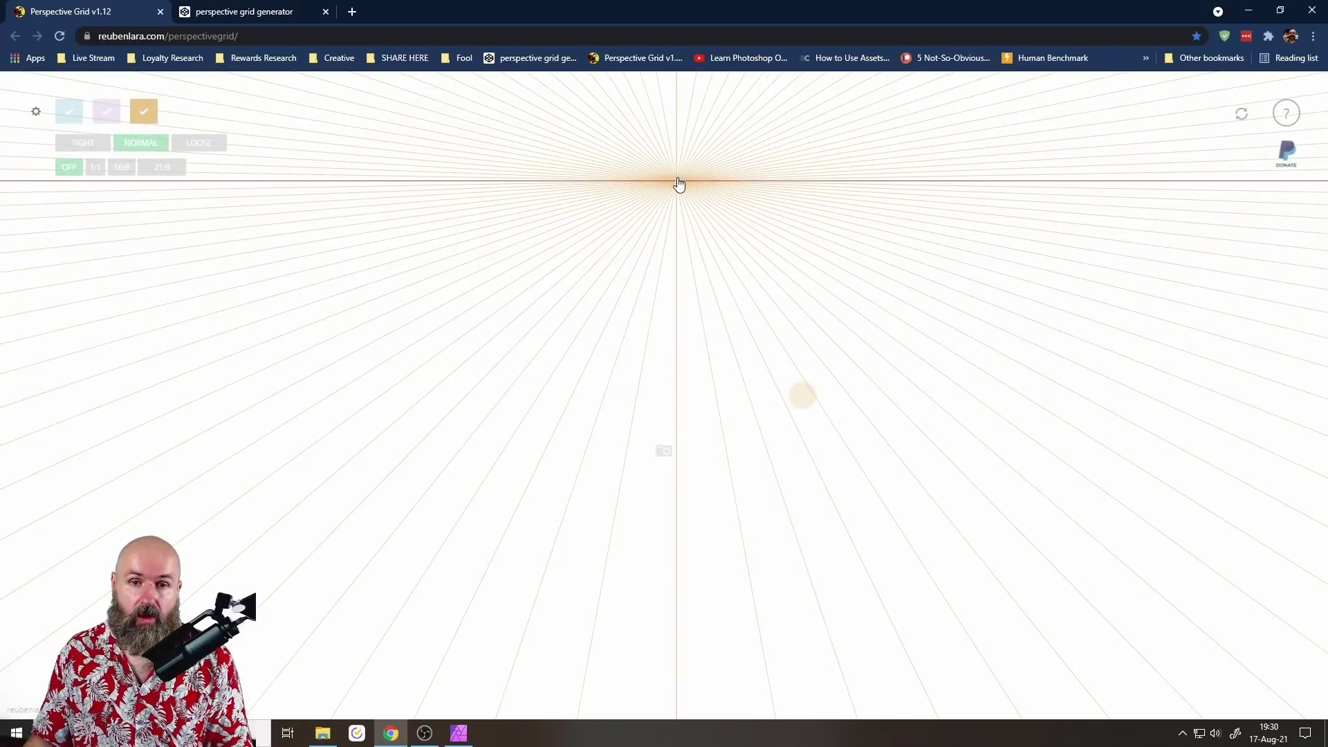
drag(675, 182, 679, 140)
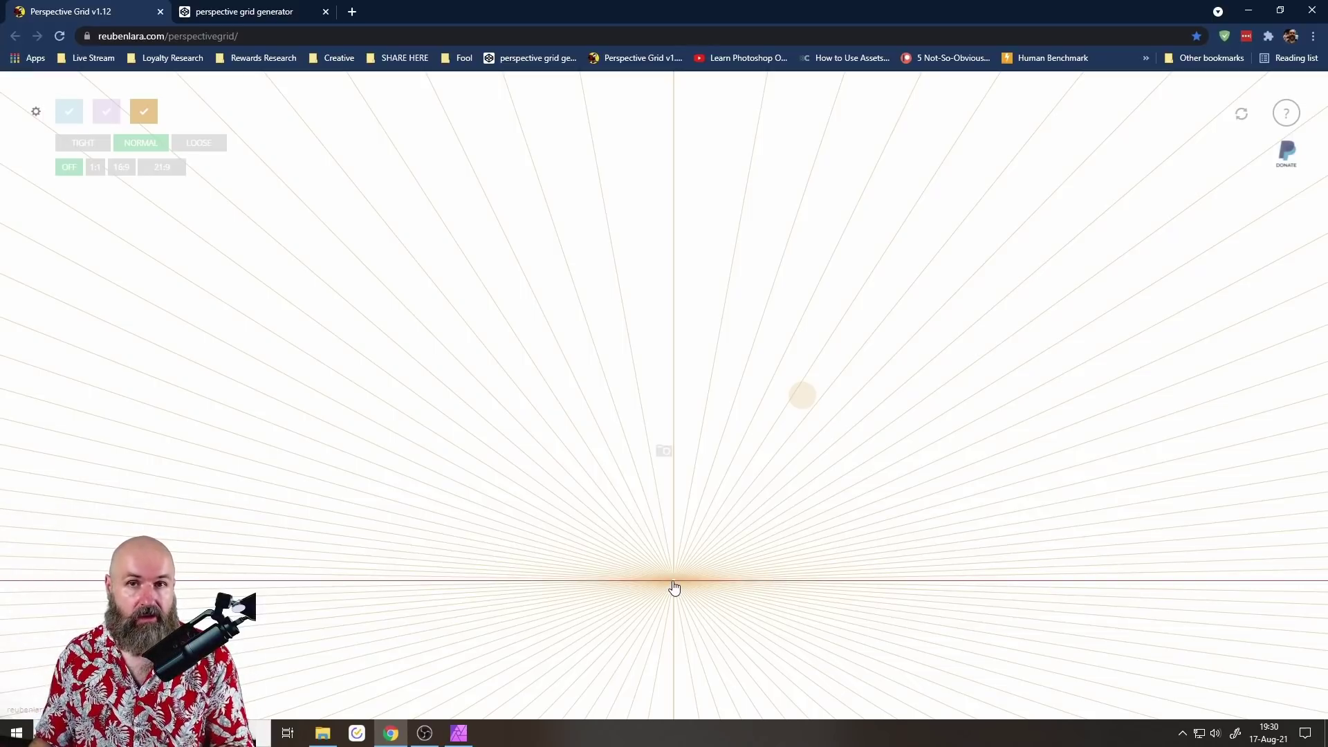
drag(675, 588, 676, 639)
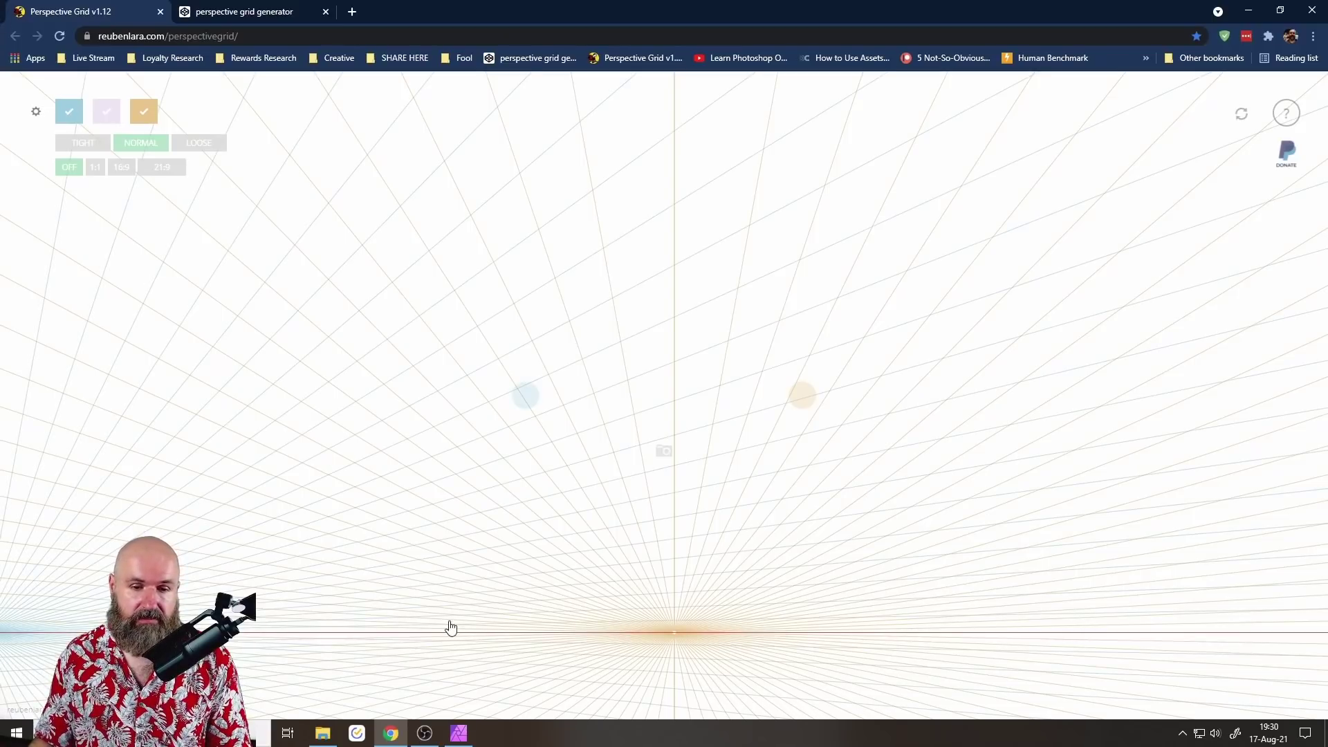
Bring back the blue vanishing point, shift the grid, and push the blue point past the left edge.
drag(451, 627, 736, 445)
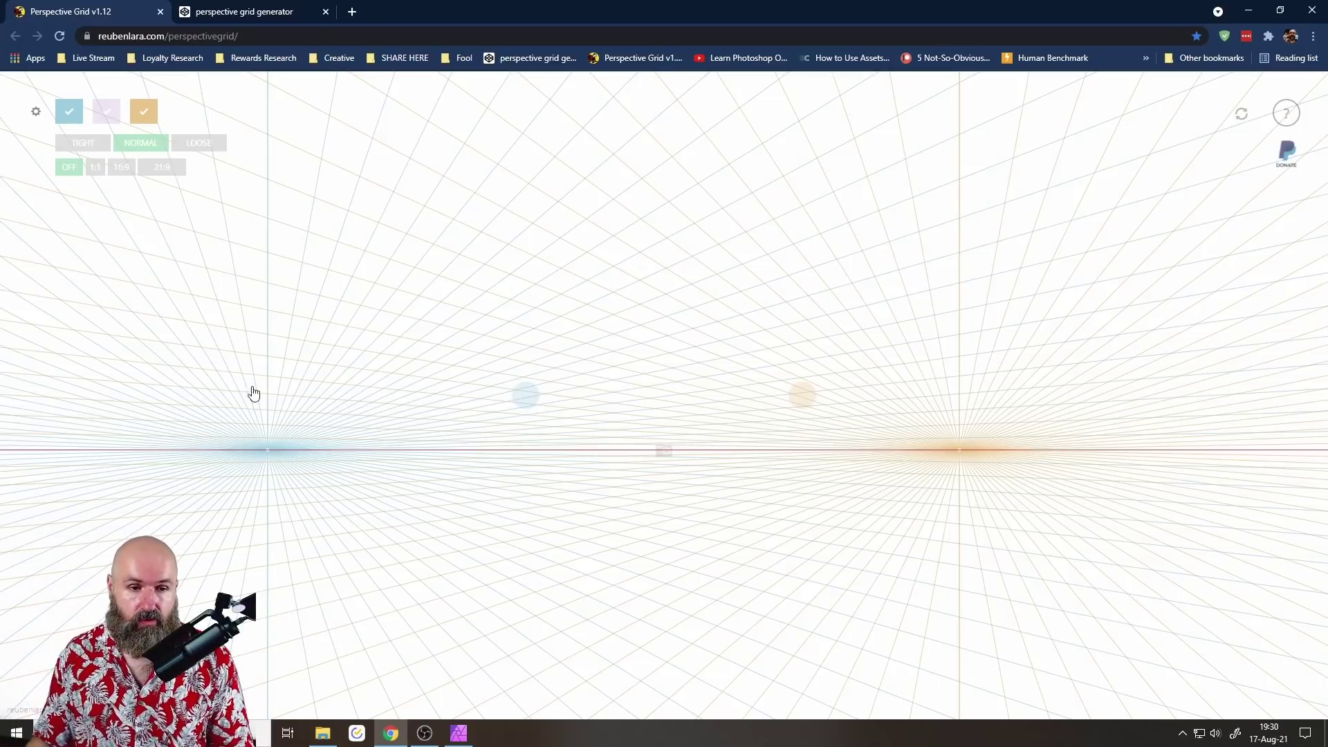
drag(251, 392, 327, 389)
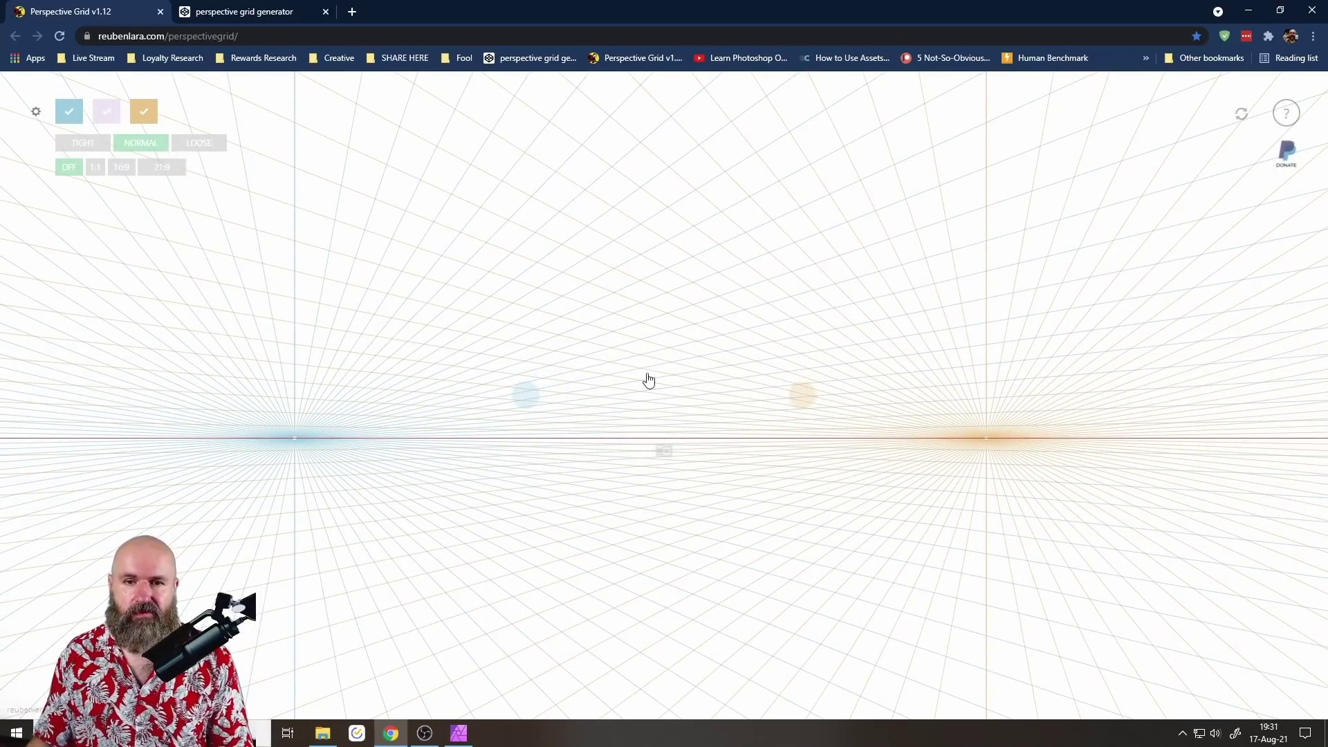
drag(528, 344, 563, 475)
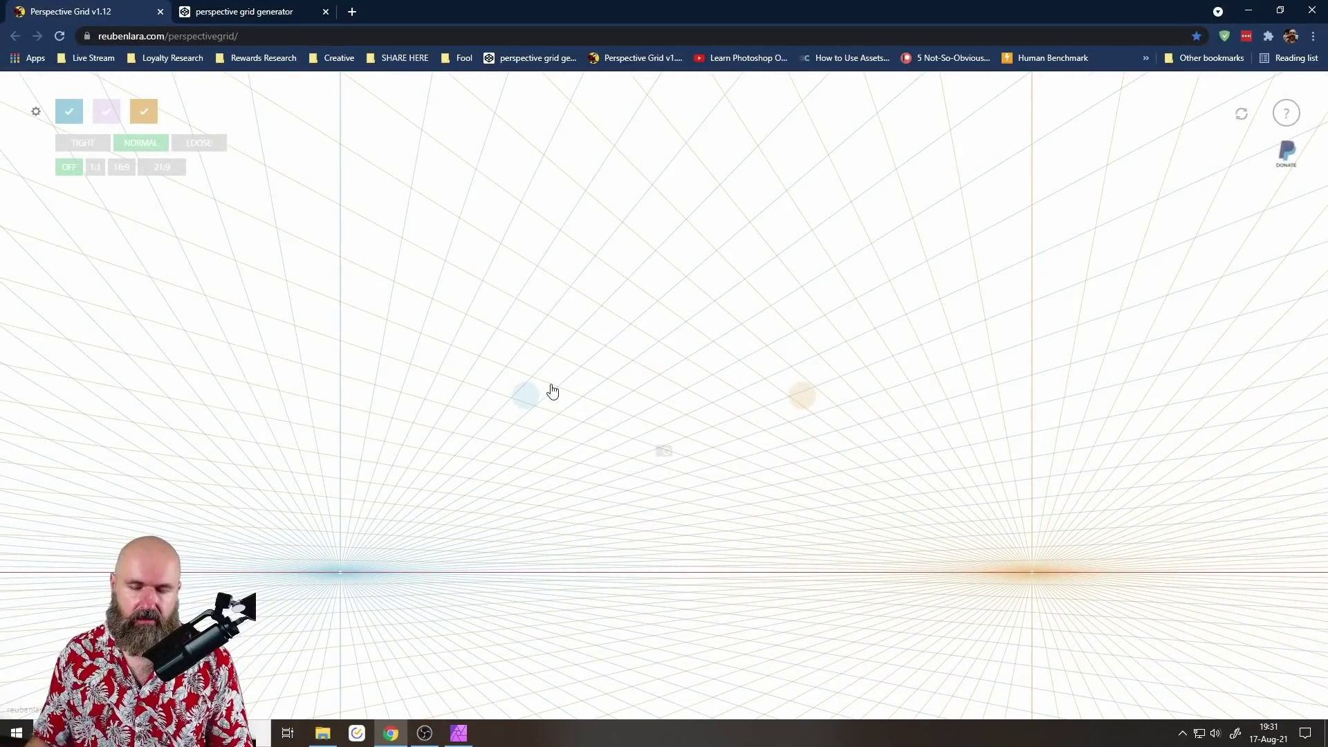
drag(527, 400, 523, 364)
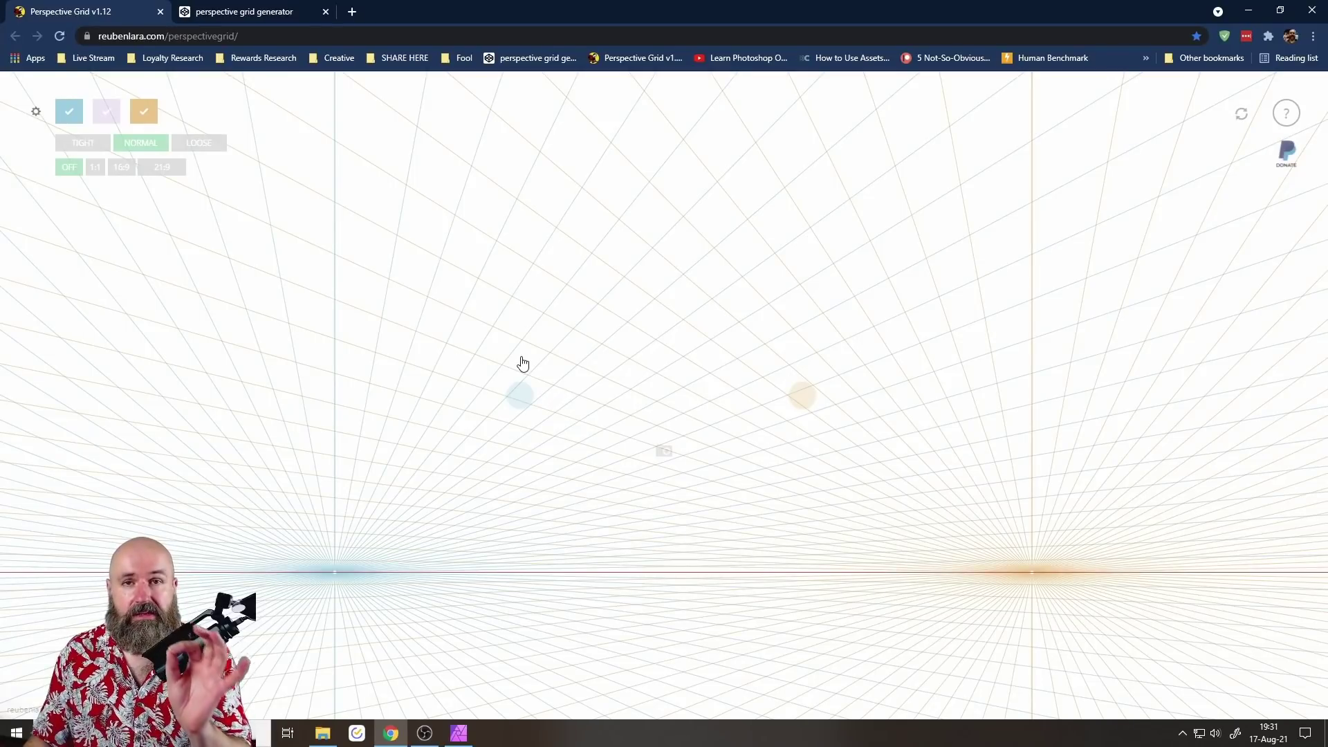
drag(523, 364, 27, 370)
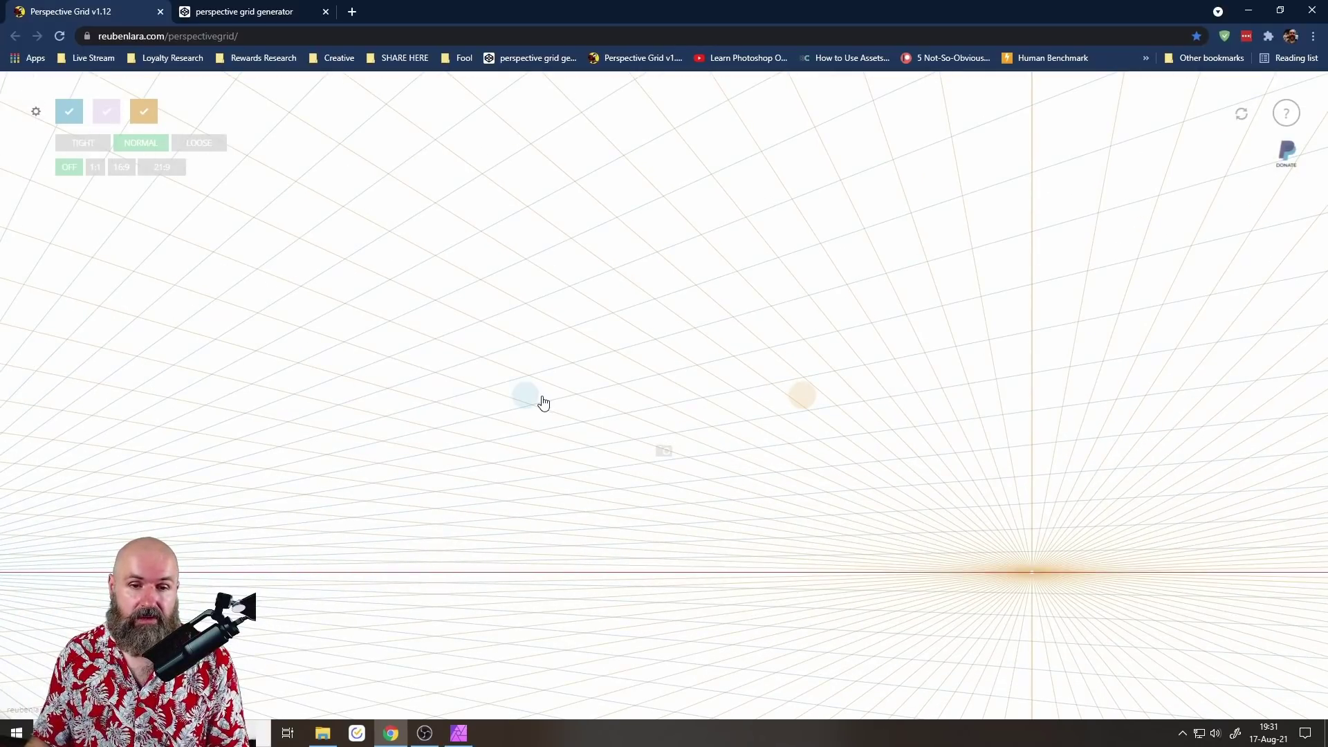
drag(536, 403, 59, 400)
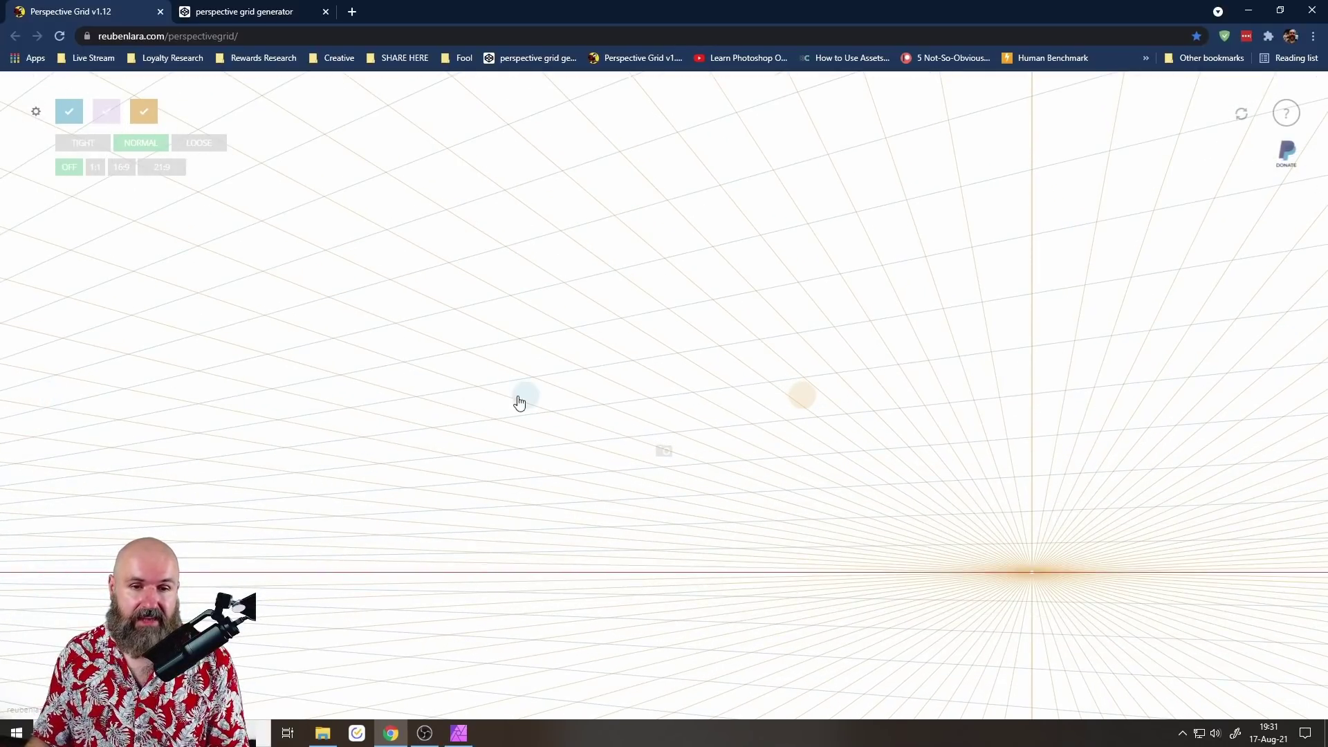
drag(519, 400, 46, 400)
drag(522, 403, 68, 403)
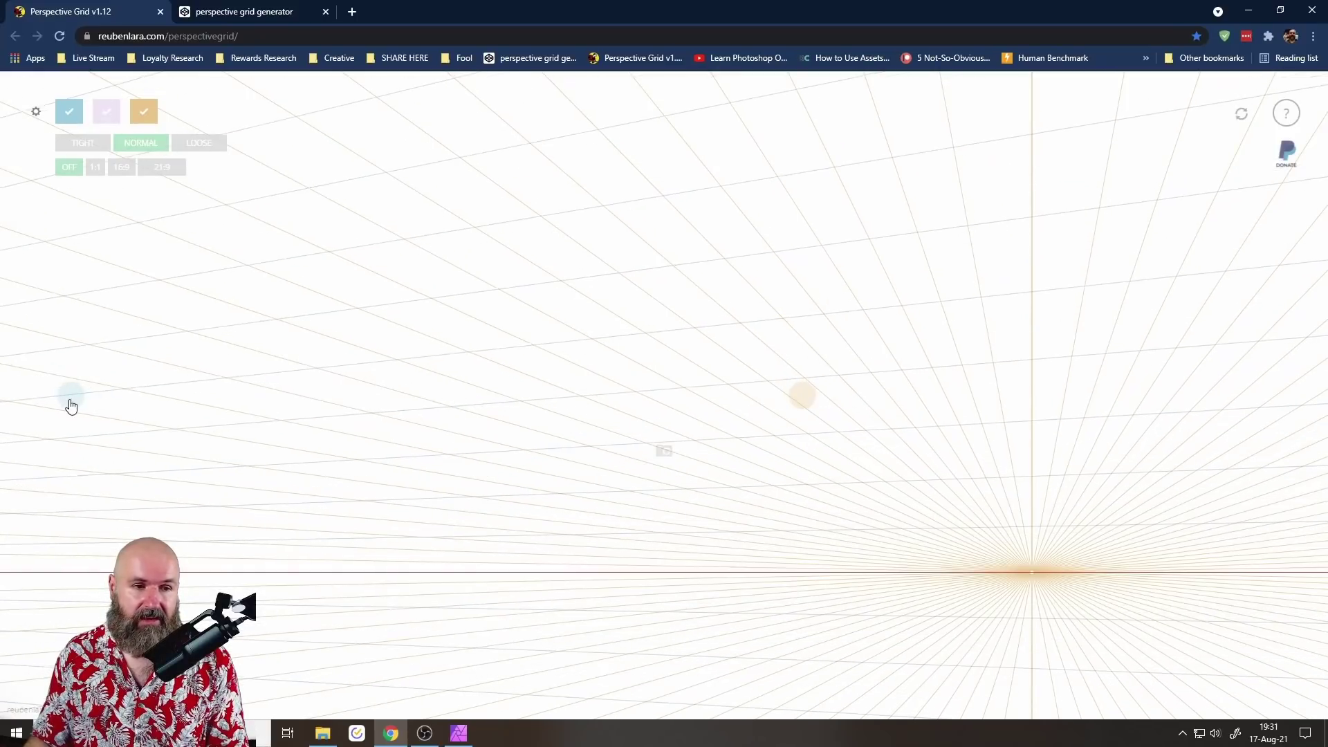
drag(525, 395, 118, 394)
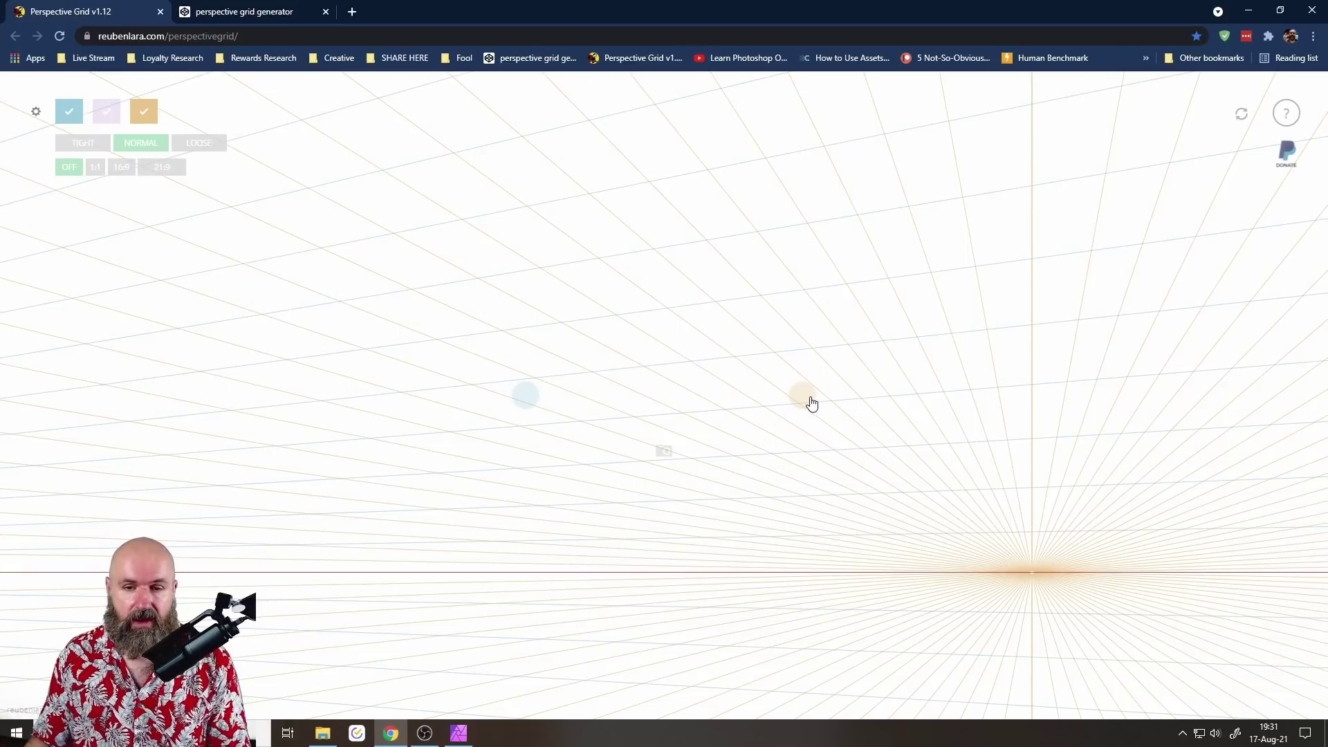
Drag the orange vanishing point far to the right, beyond the page edge.
drag(805, 407, 1190, 407)
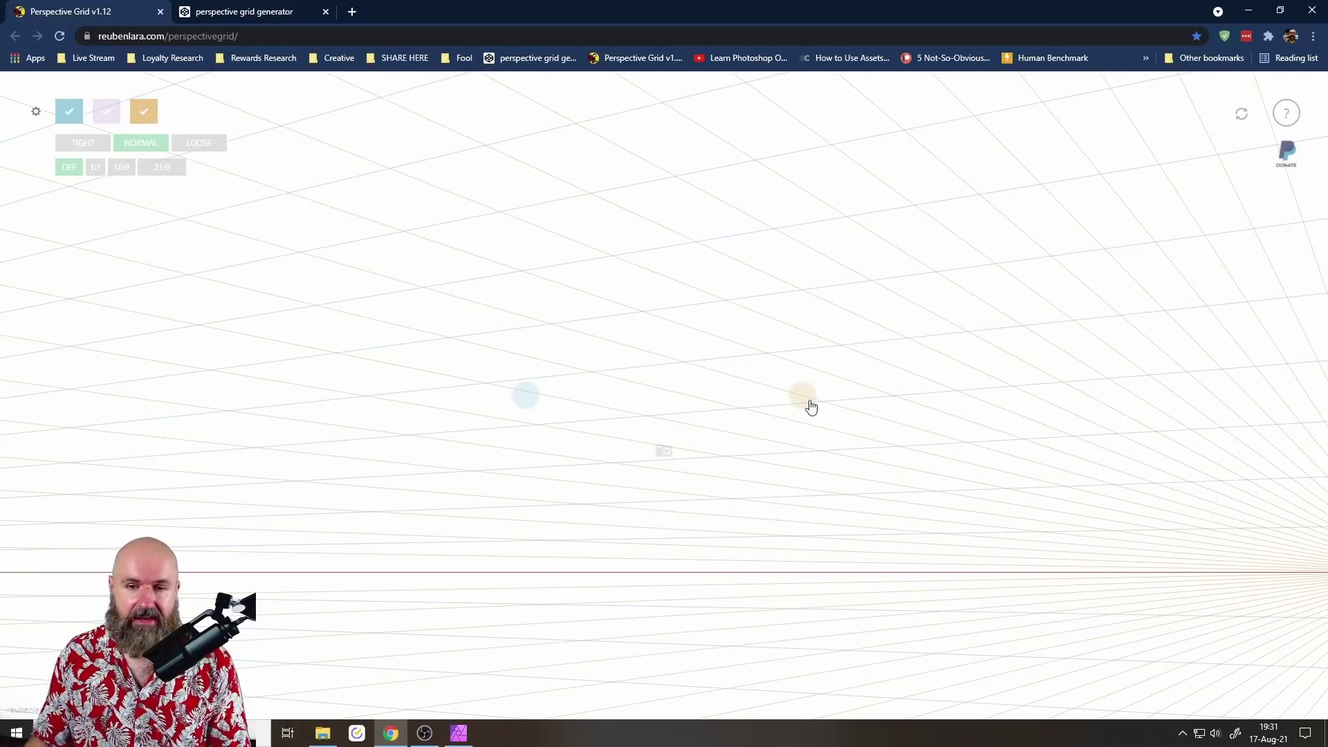
drag(810, 406, 1130, 406)
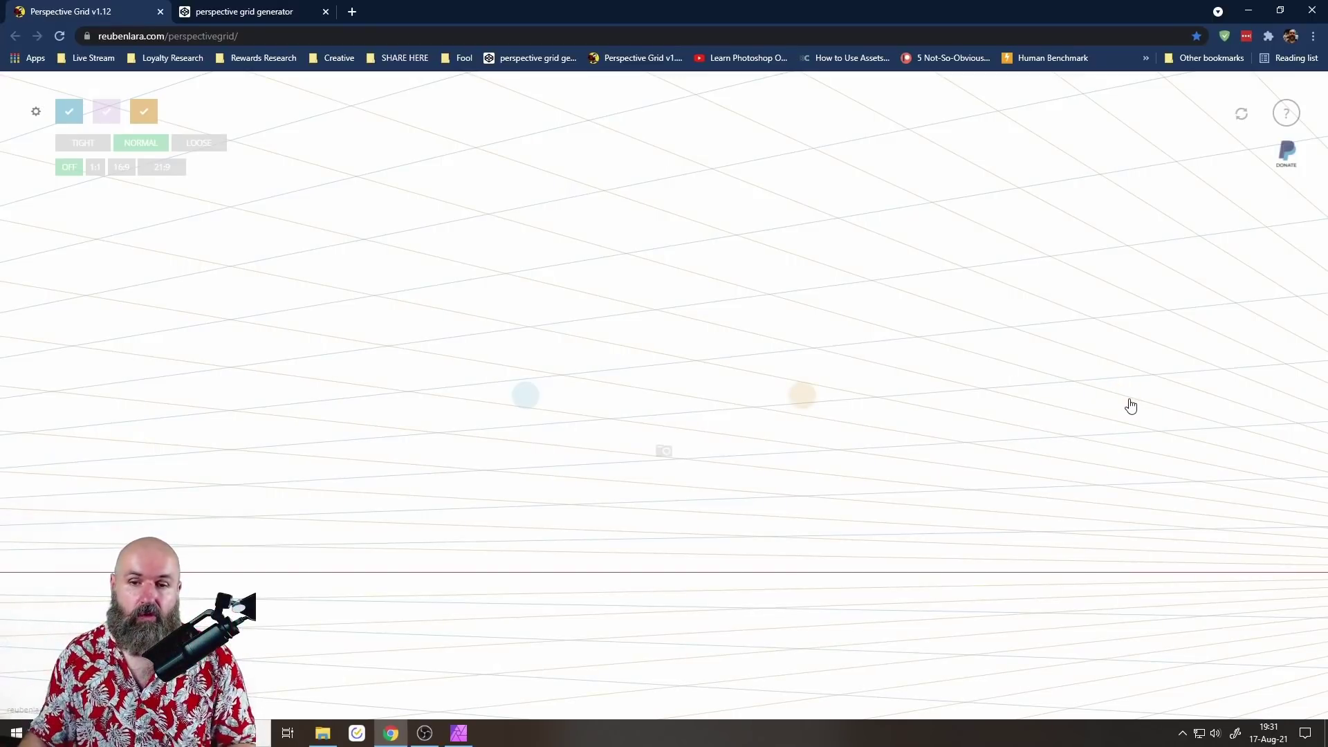
drag(789, 405, 945, 417)
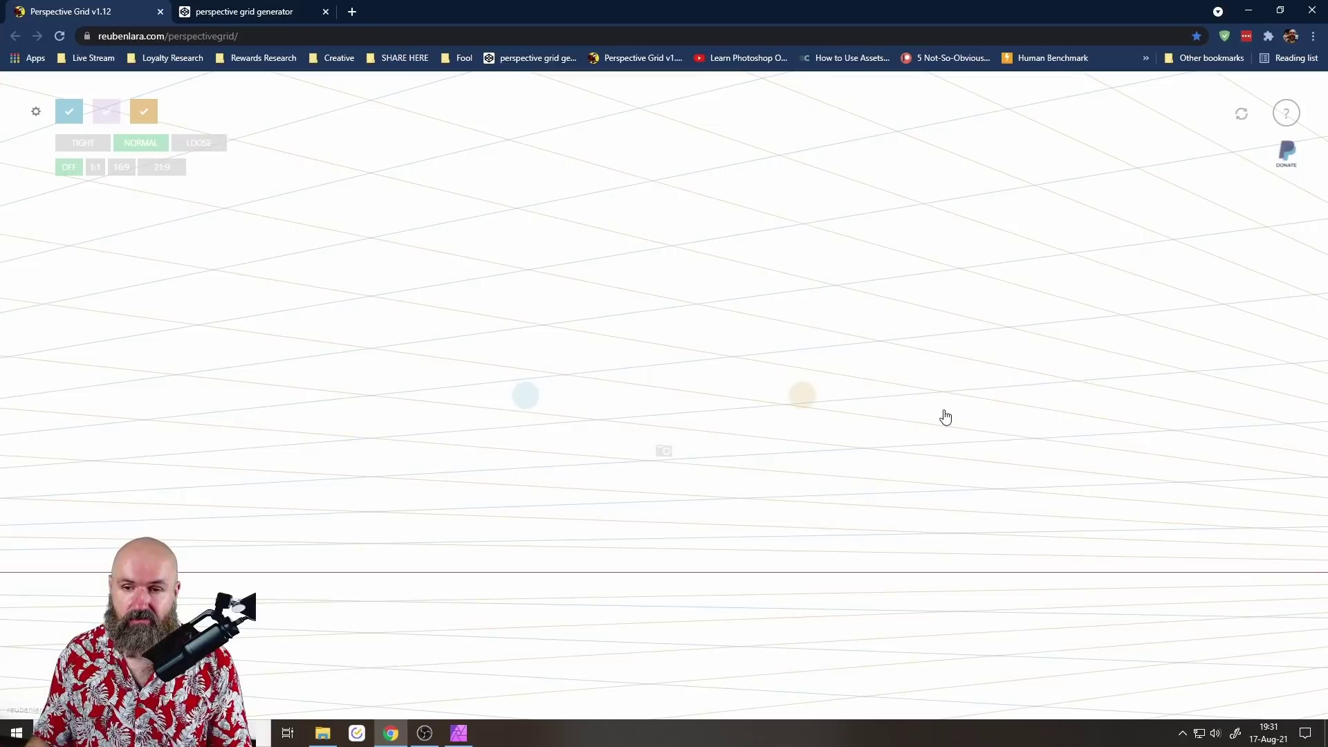
drag(803, 400, 1128, 394)
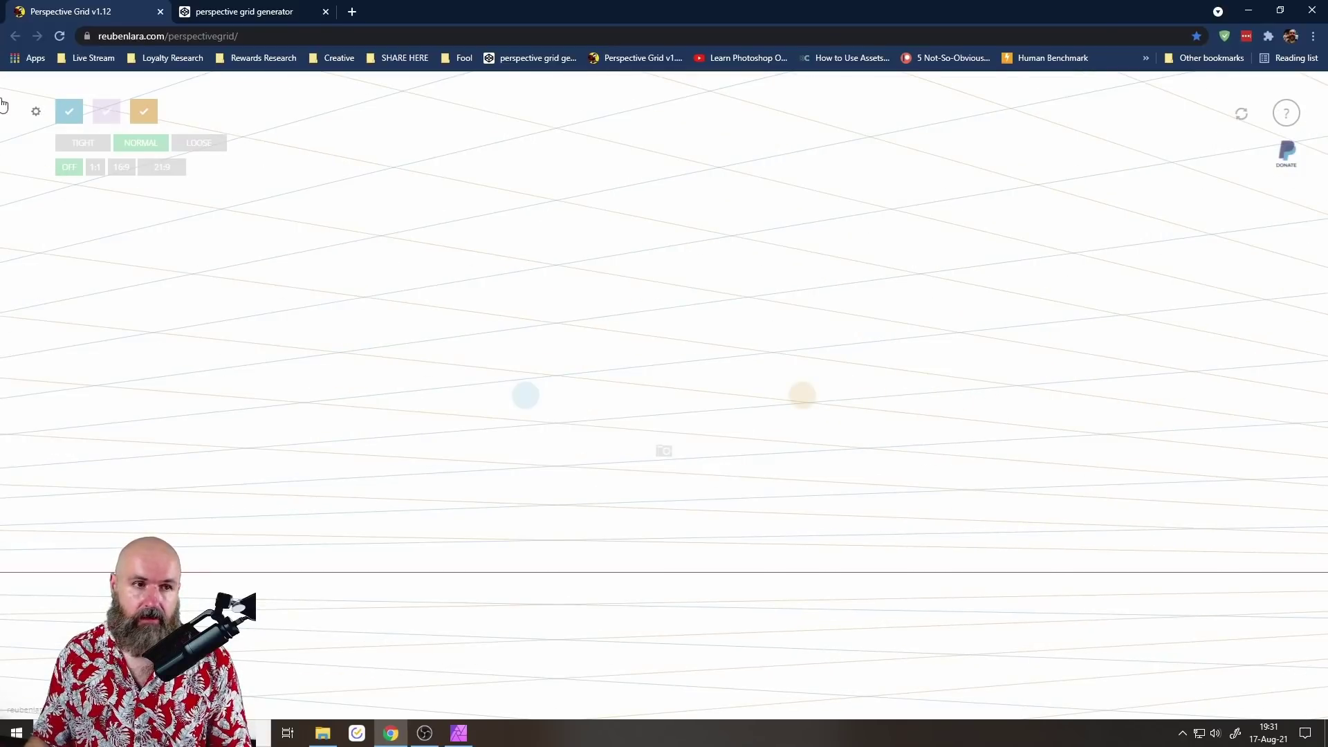
Enable the purple third vanishing point and raise it above the horizon.
click(106, 112)
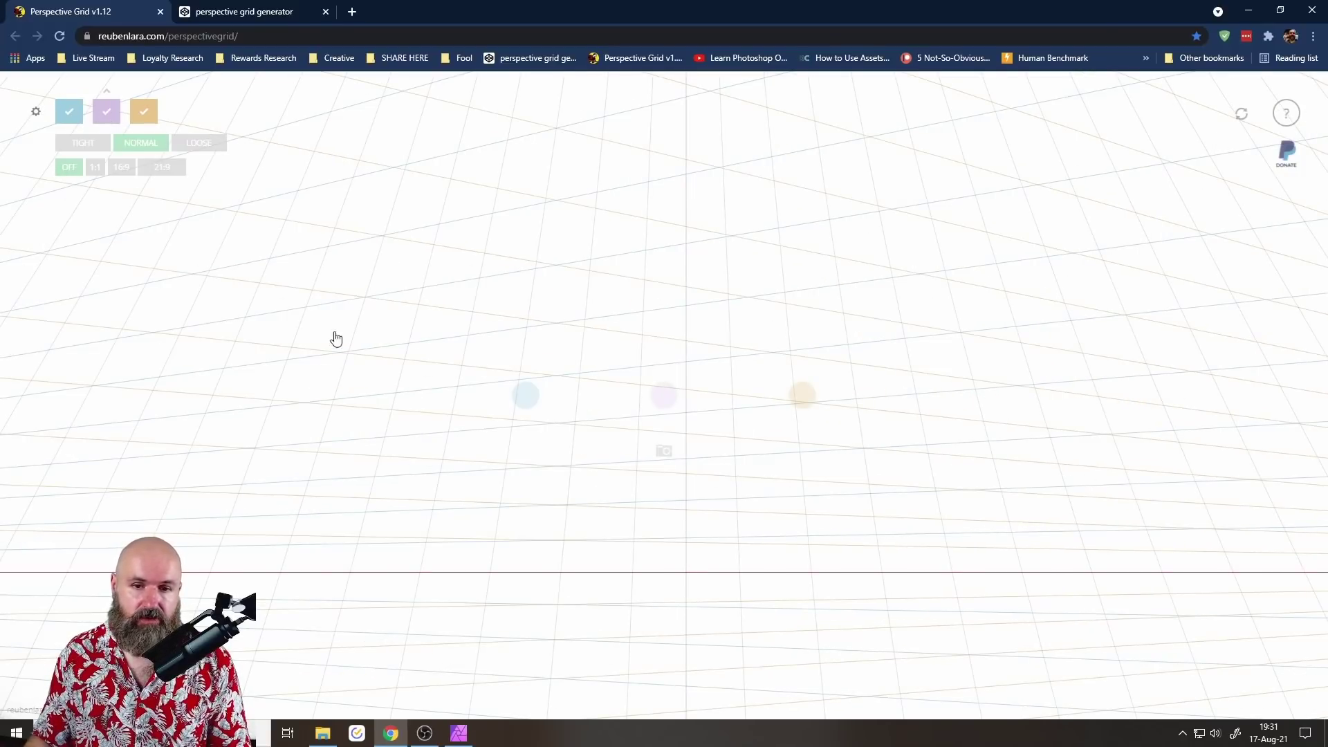
drag(664, 392, 670, 554)
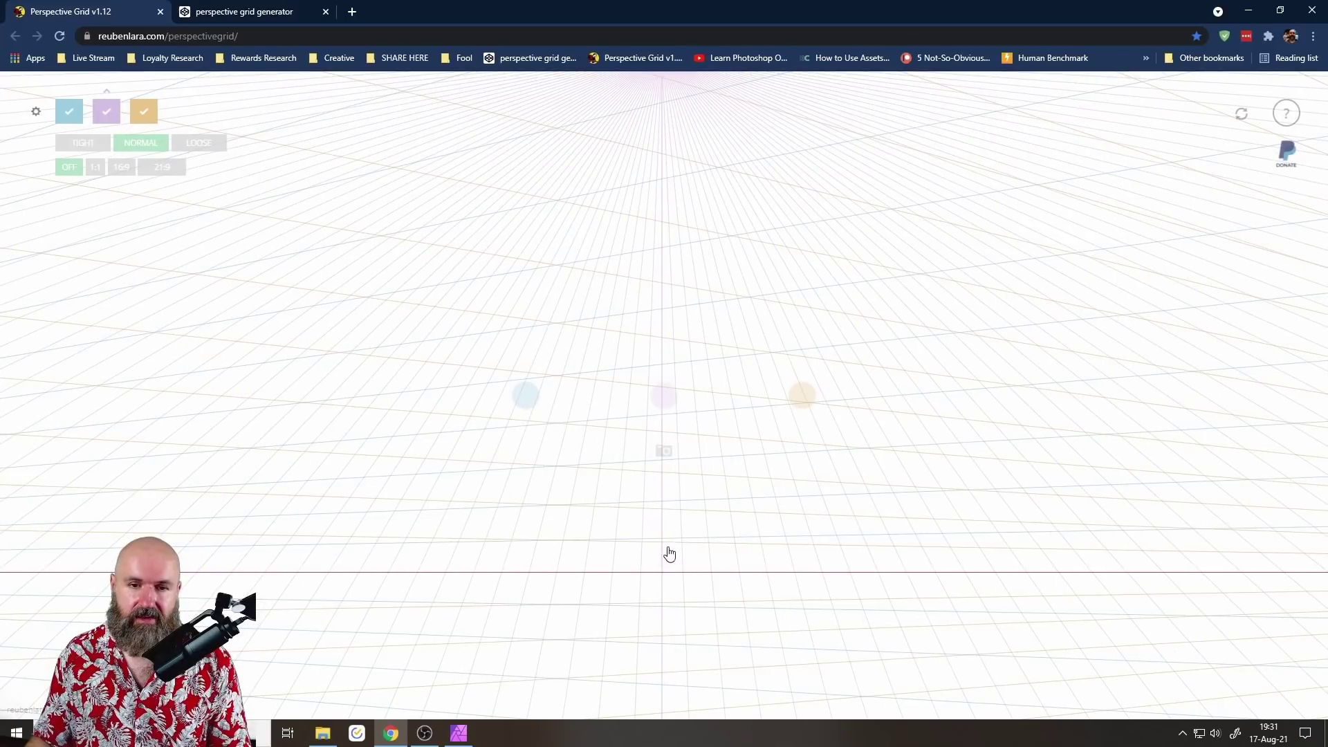
drag(664, 400, 634, 377)
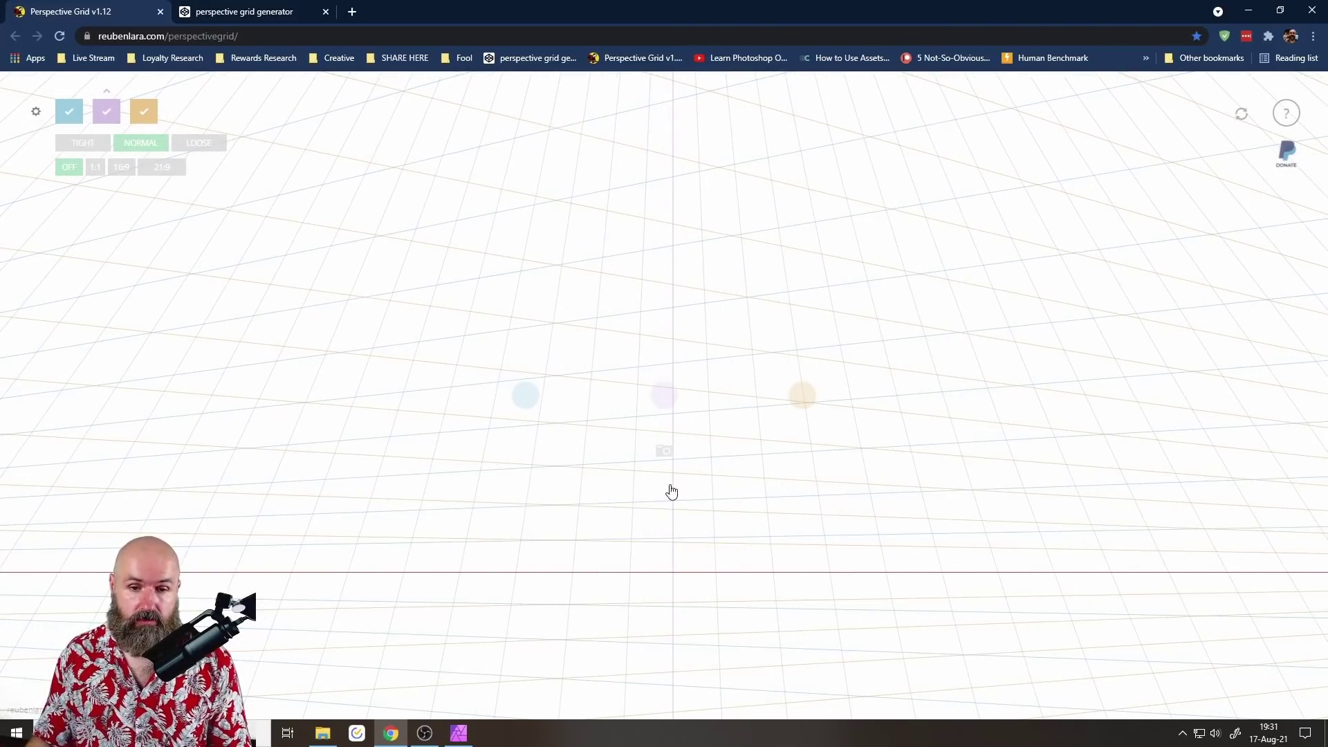
Open the full-size 3000x1464px grid image and copy it to the clipboard.
click(666, 460)
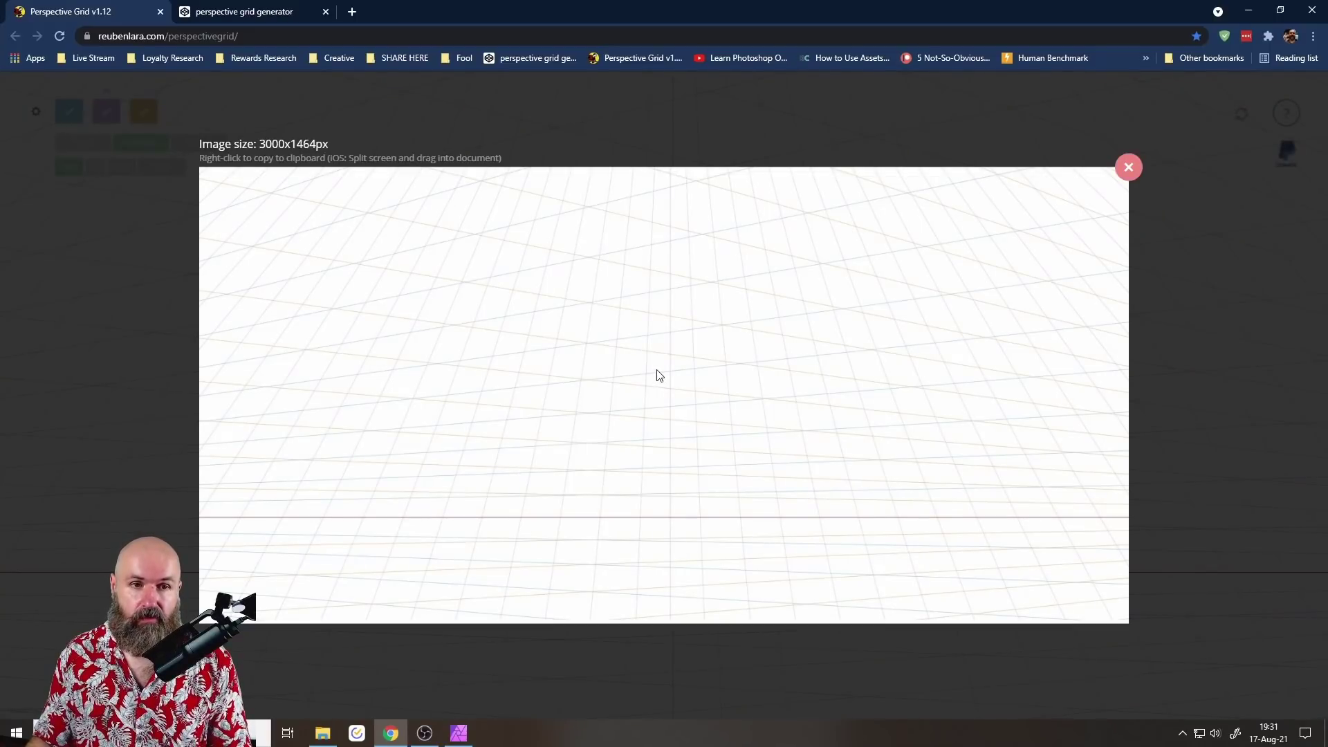
right_click(631, 374)
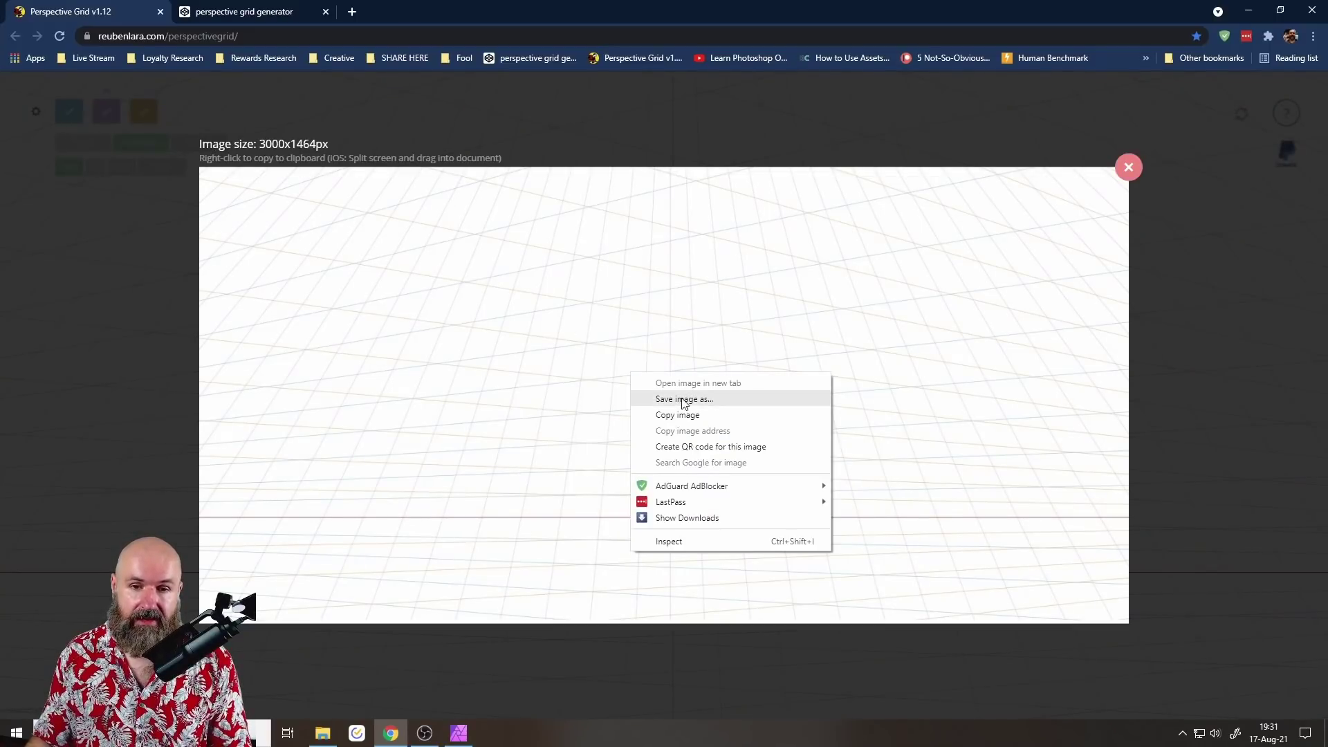
right_click(534, 328)
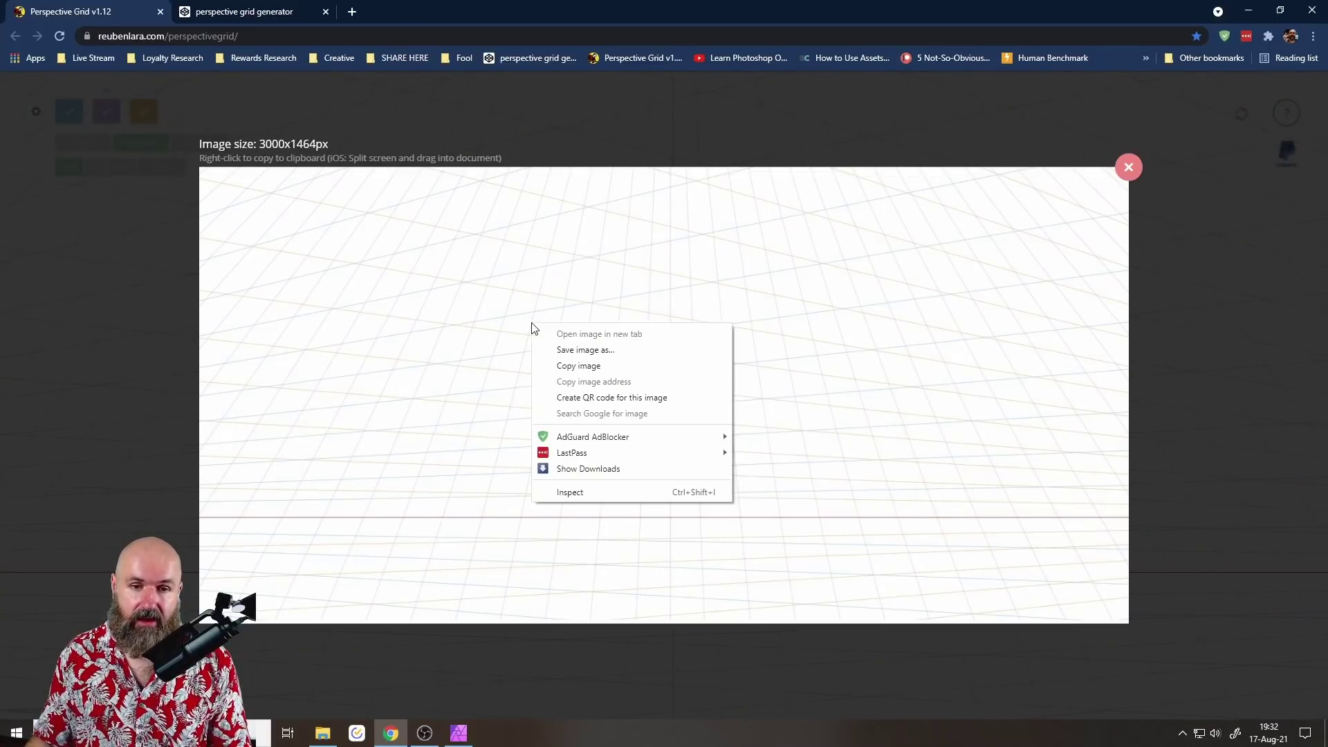
click(574, 366)
Paste the grid image onto the blank Affinity Photo canvas, centre it, and return to the browser.
click(459, 733)
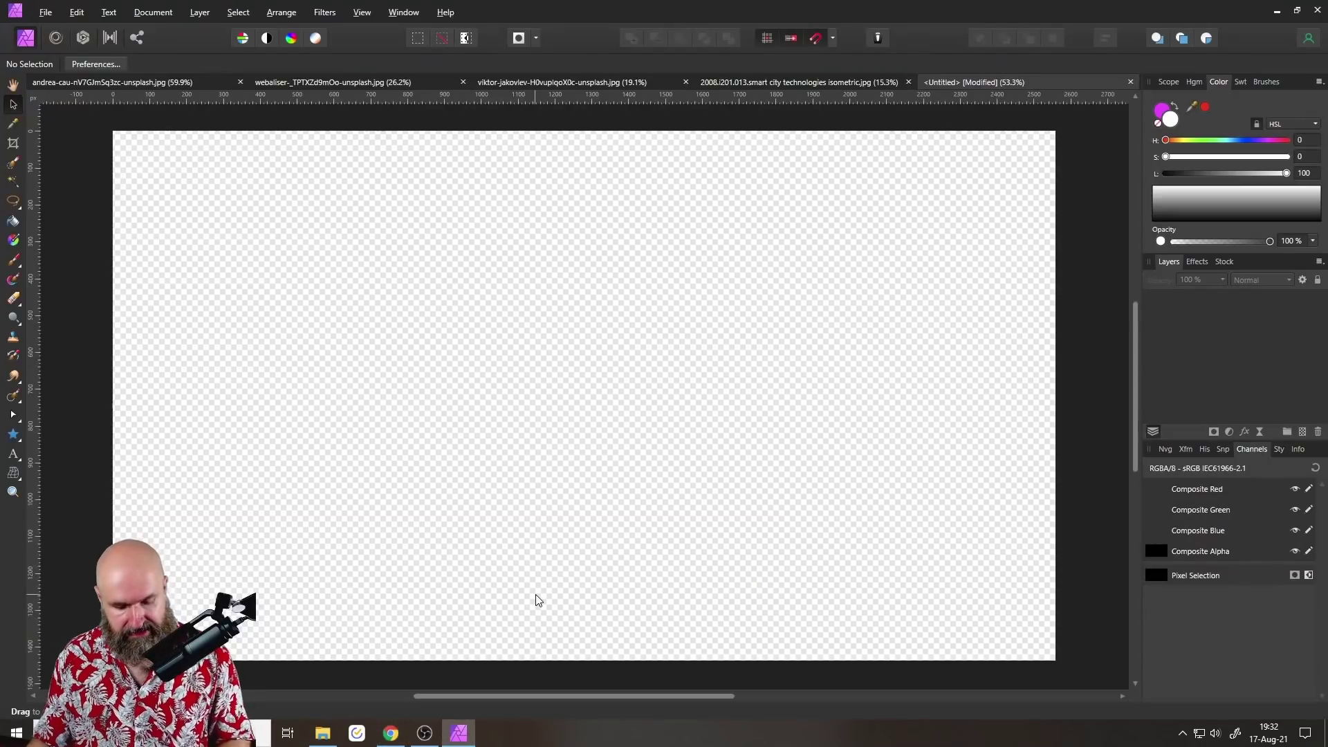
key(ctrl+v)
drag(637, 420, 643, 477)
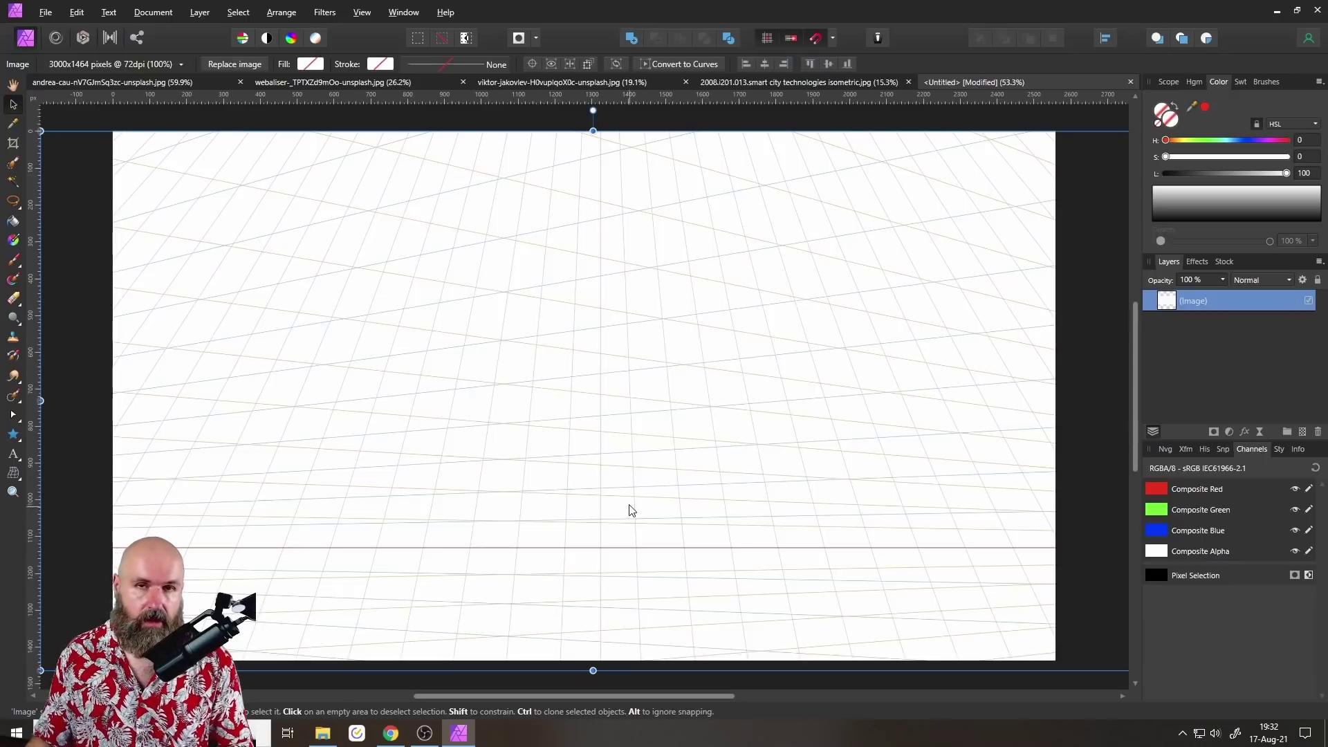
click(390, 733)
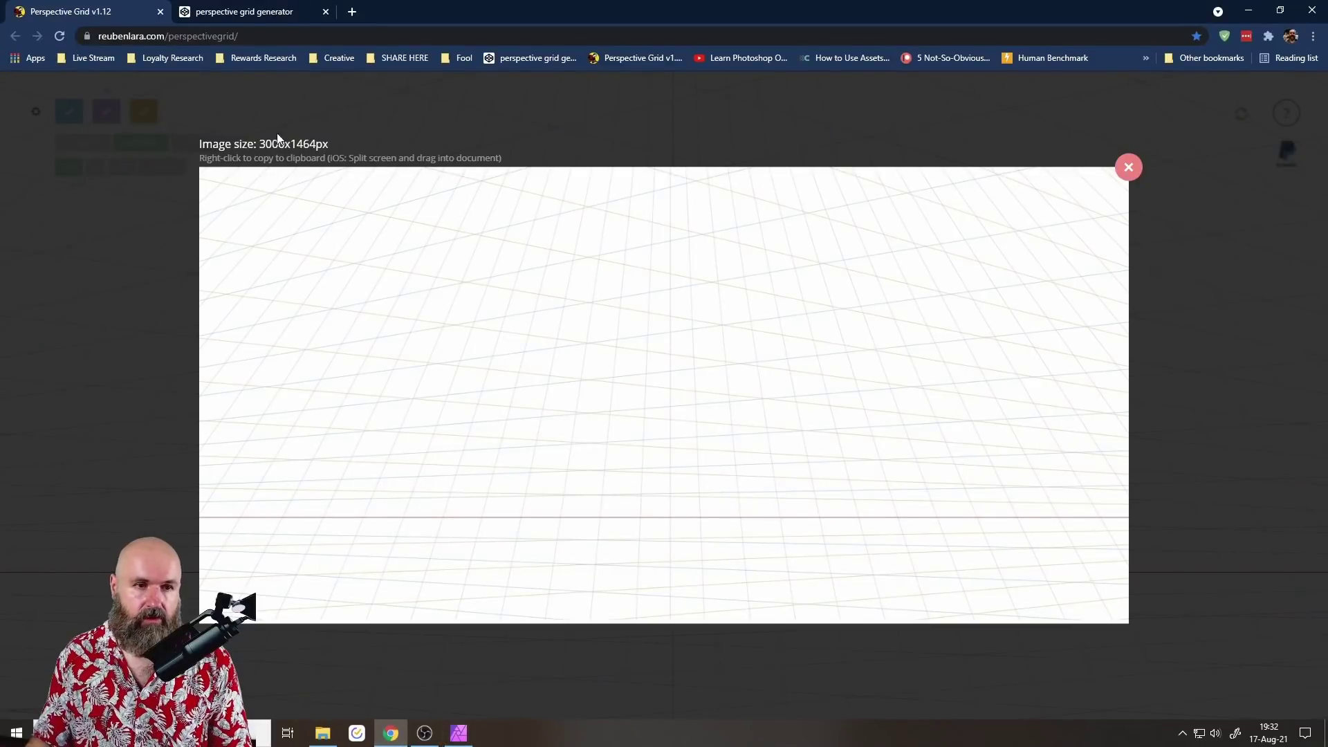
Close the image preview, raise the red horizon, and remove the purple third vanishing point.
click(1128, 167)
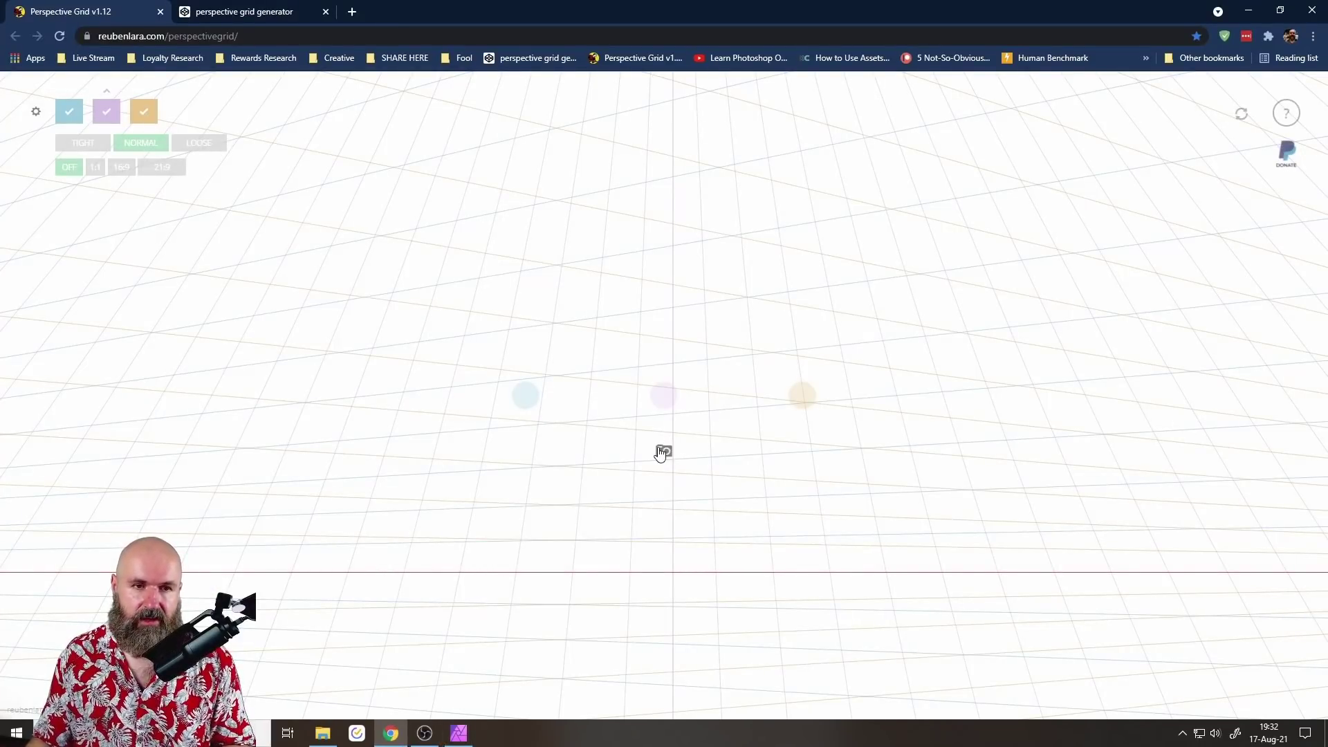
drag(655, 471, 661, 388)
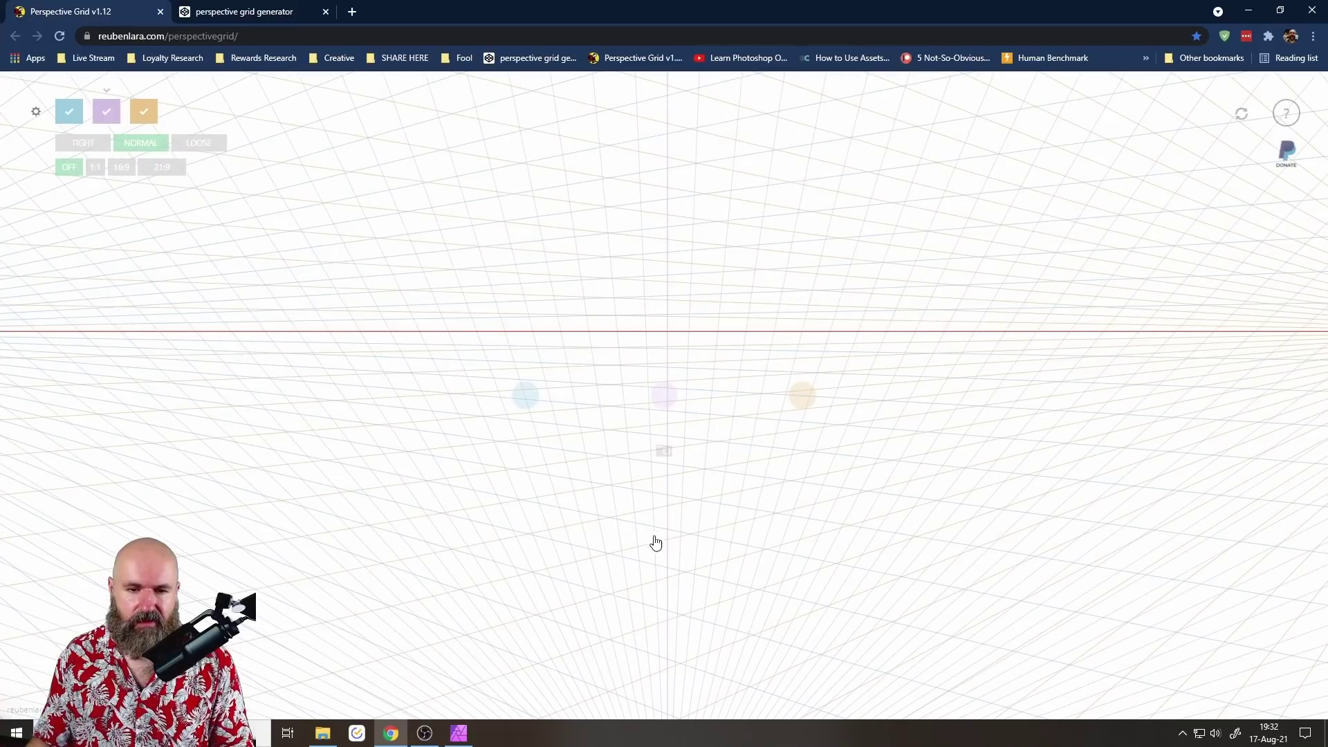
drag(655, 542, 662, 447)
click(107, 113)
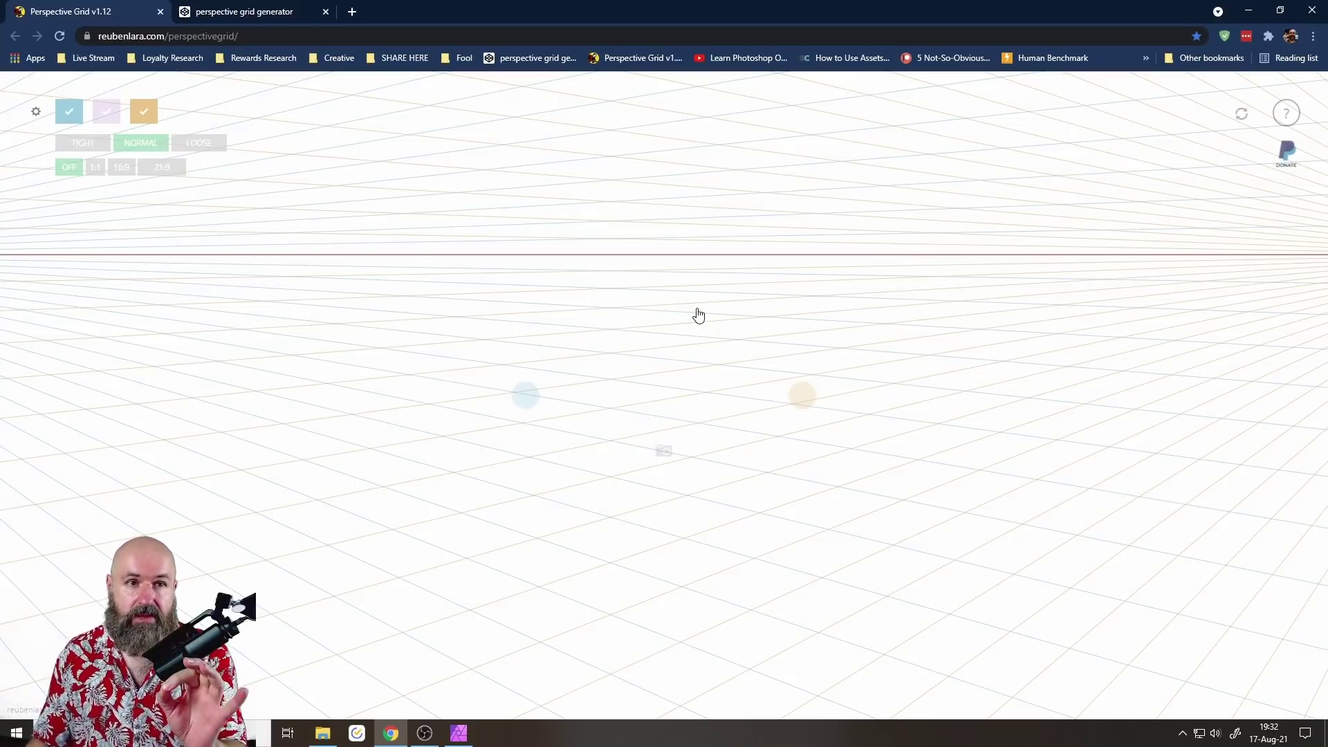
click(236, 18)
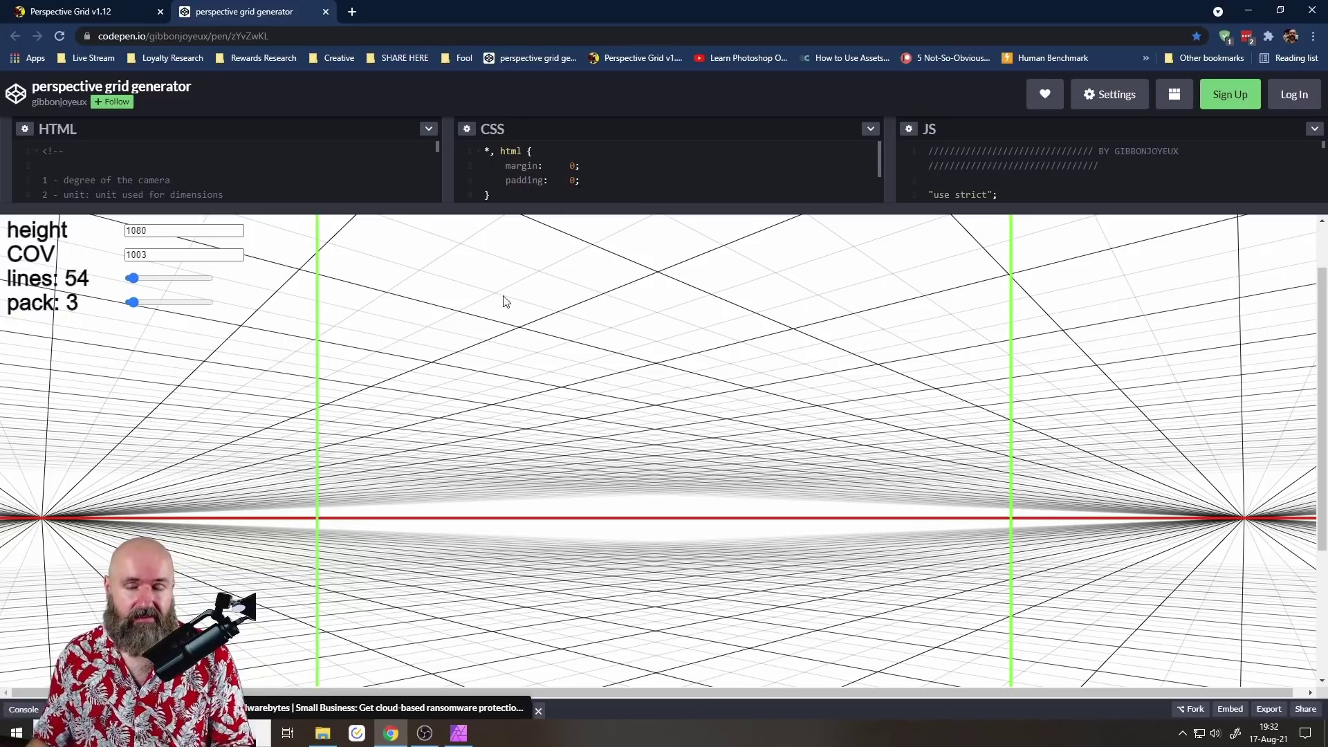
Set the generator's angle slider to -10 and raise the line count to 124.
scroll(182, 415, up, 1)
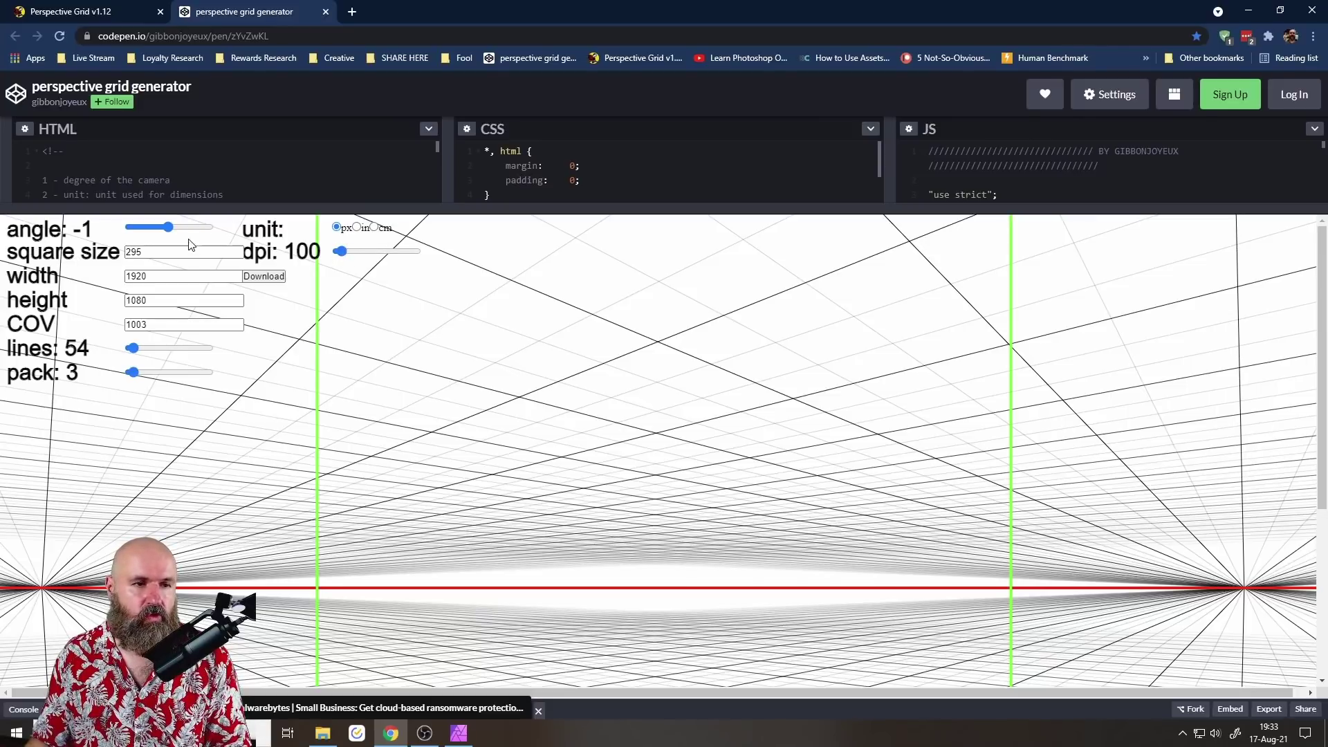
mouse_move(169, 231)
mouse_down()
mouse_move(193, 231)
mouse_move(146, 236)
mouse_move(206, 233)
mouse_move(162, 238)
mouse_up()
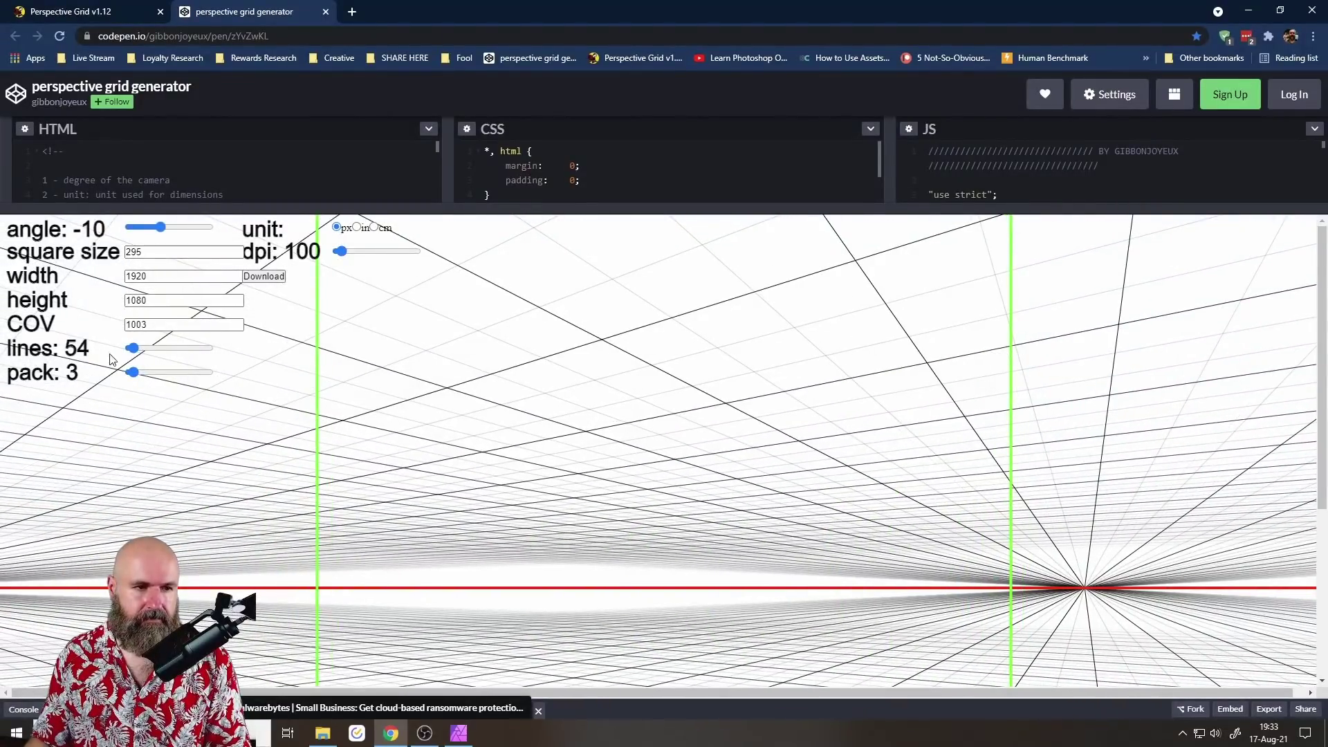
click(137, 350)
mouse_move(139, 353)
mouse_down()
mouse_move(152, 350)
mouse_move(124, 339)
mouse_move(143, 339)
mouse_up()
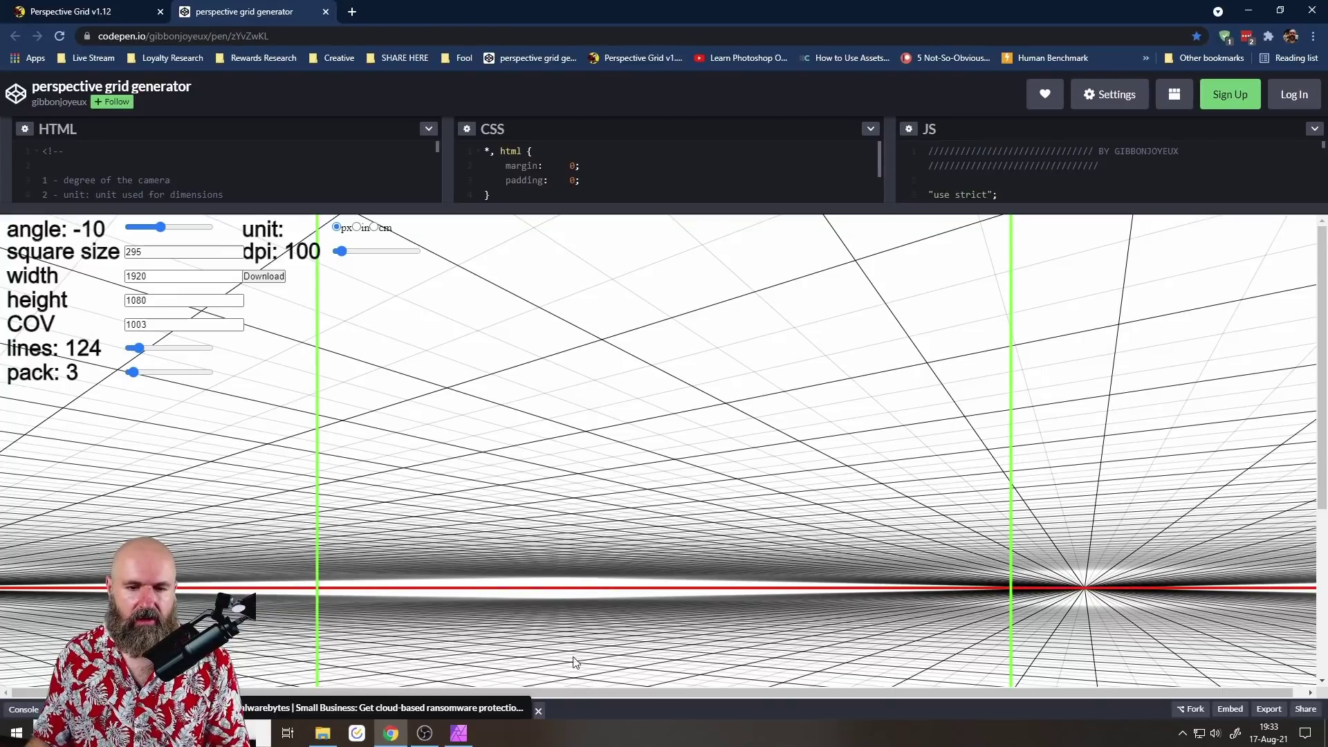
Bring the grid generator's lines slider back down to 54.
scroll(567, 623, down, 4)
scroll(557, 539, up, 2)
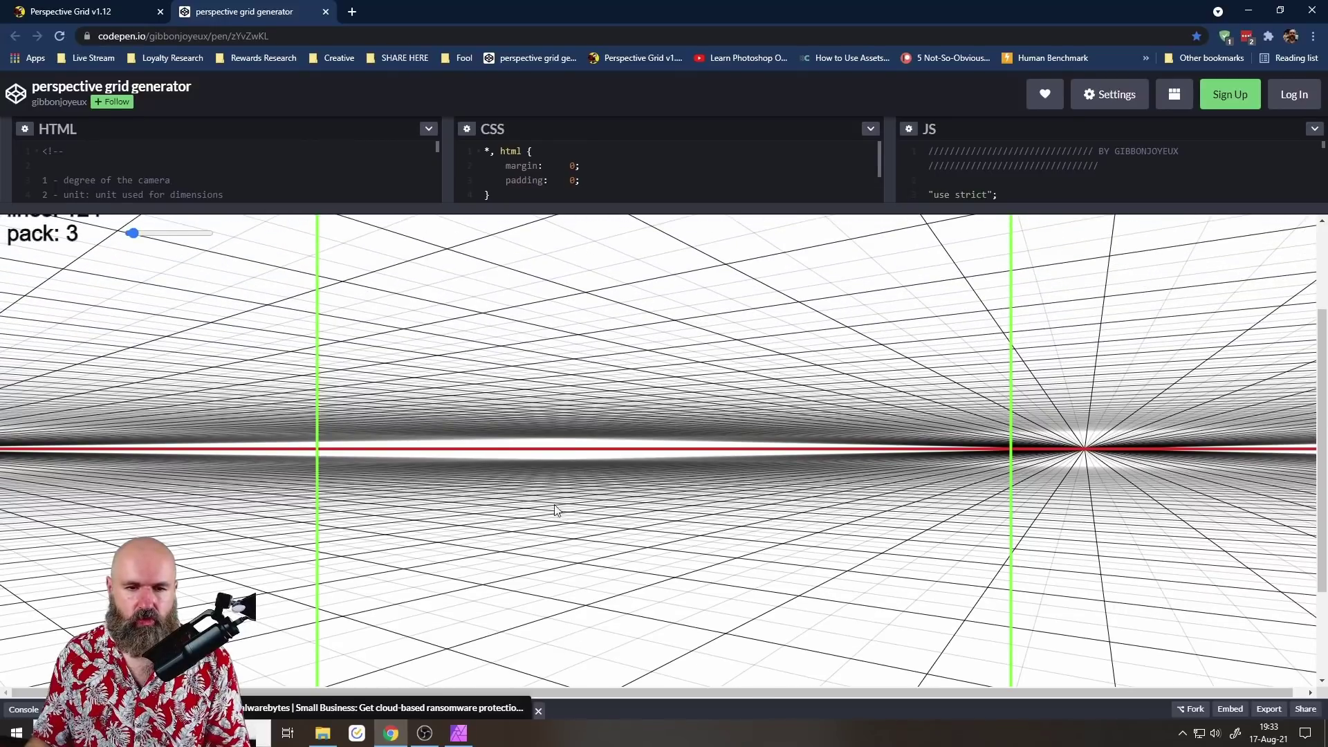
scroll(567, 498, up, 2)
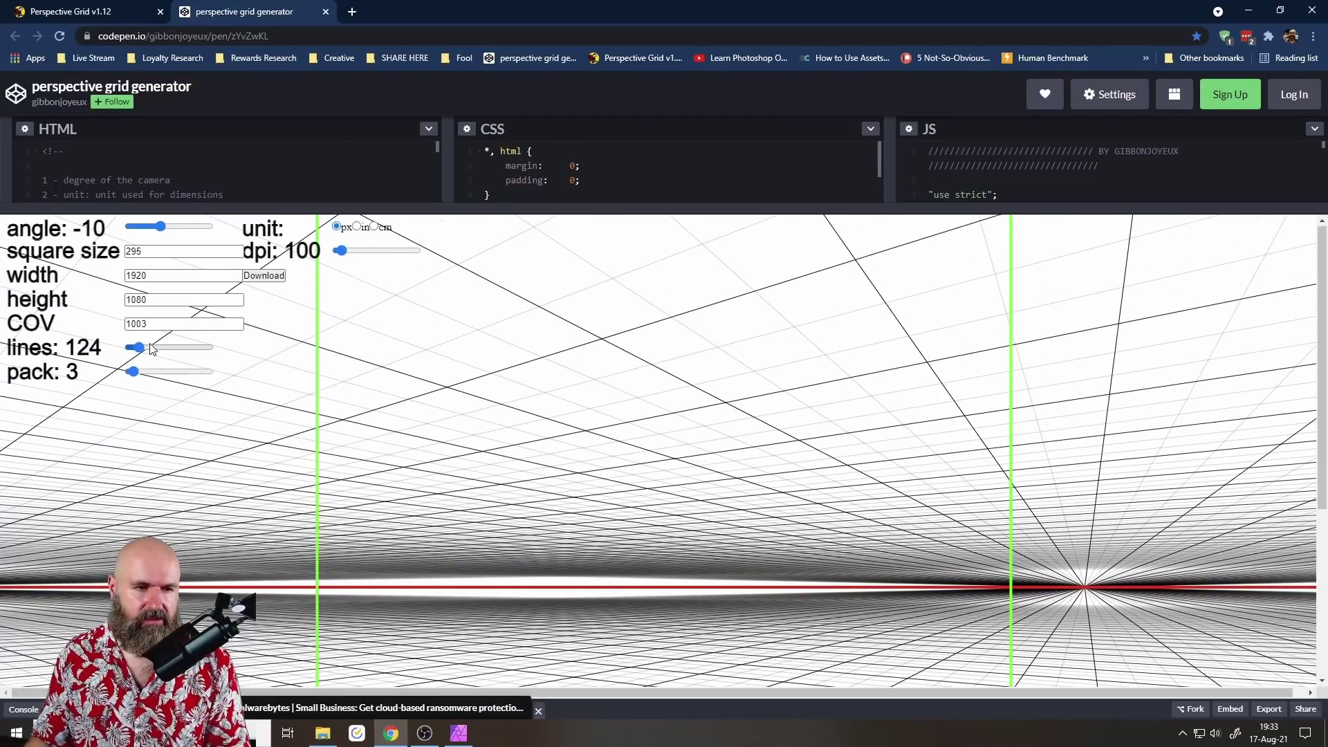
drag(139, 347, 172, 350)
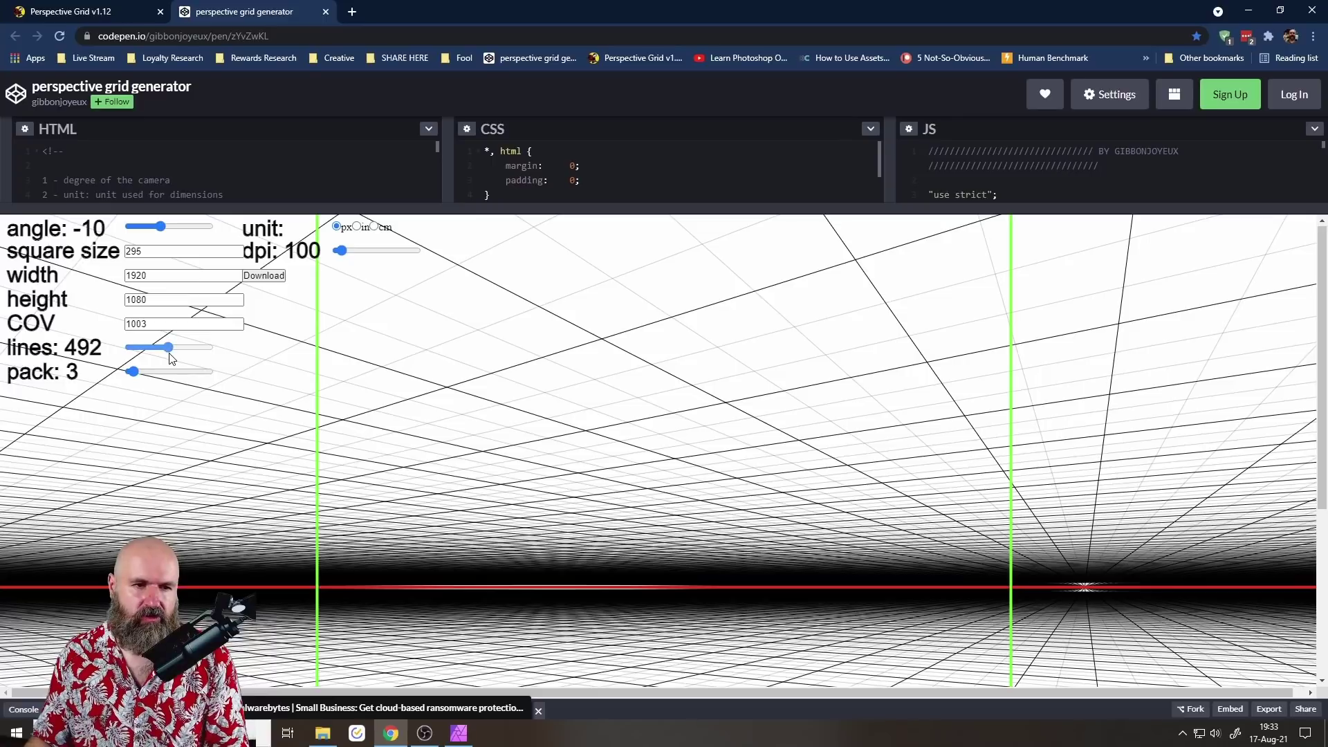
drag(166, 357, 136, 354)
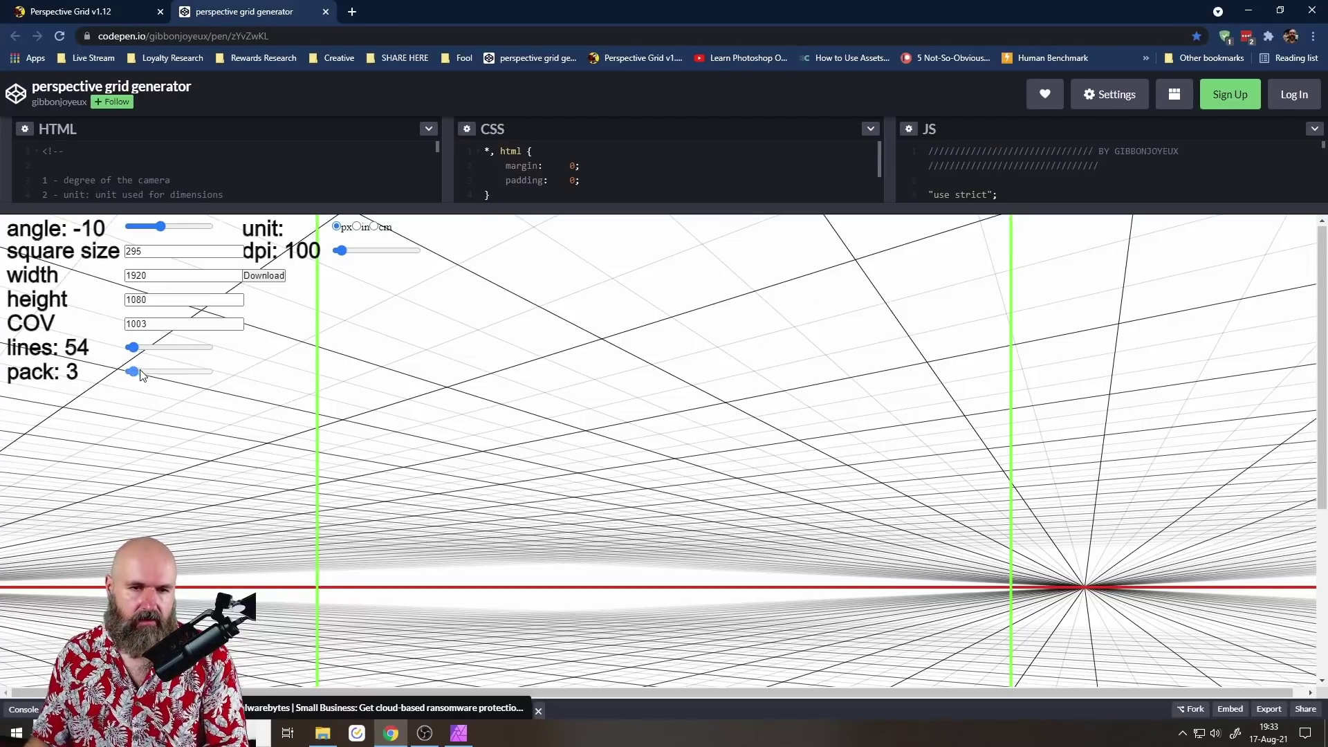
Set the pack value to 4 and download the grid as a PNG.
drag(140, 374, 135, 371)
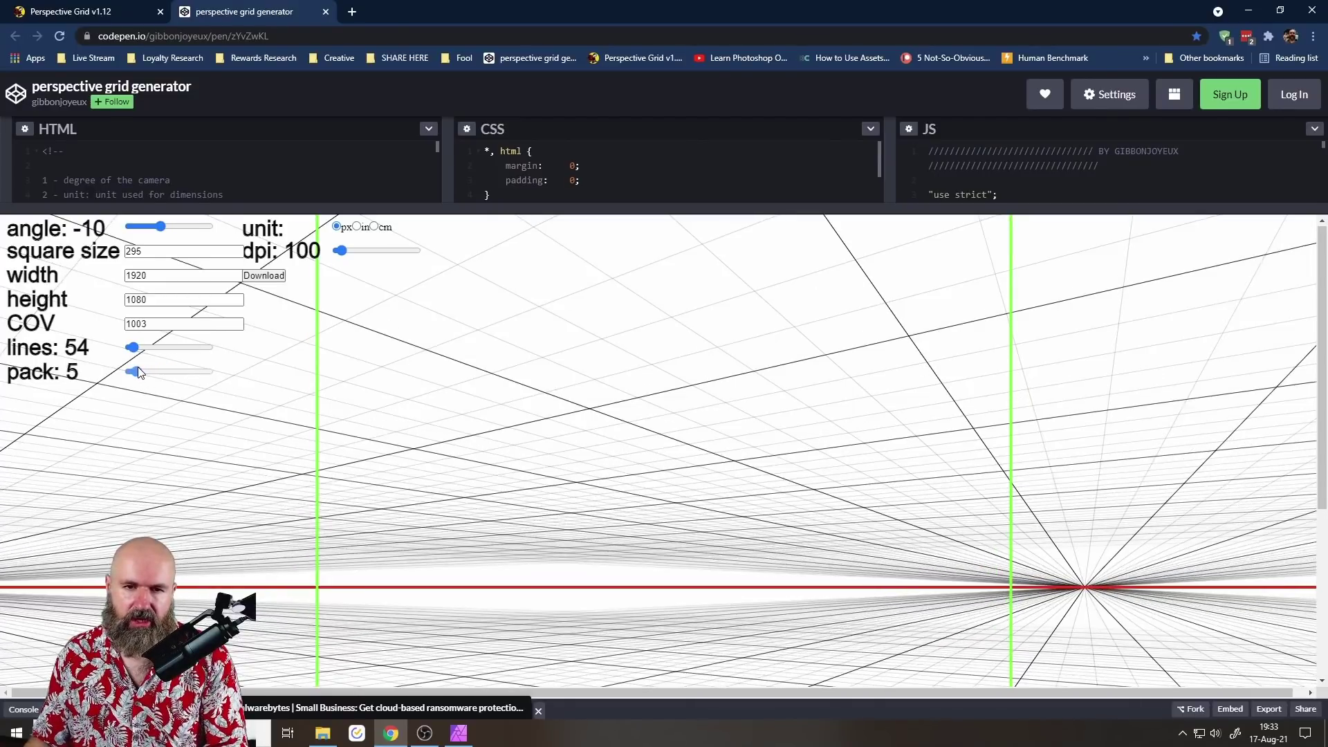
drag(138, 372, 135, 372)
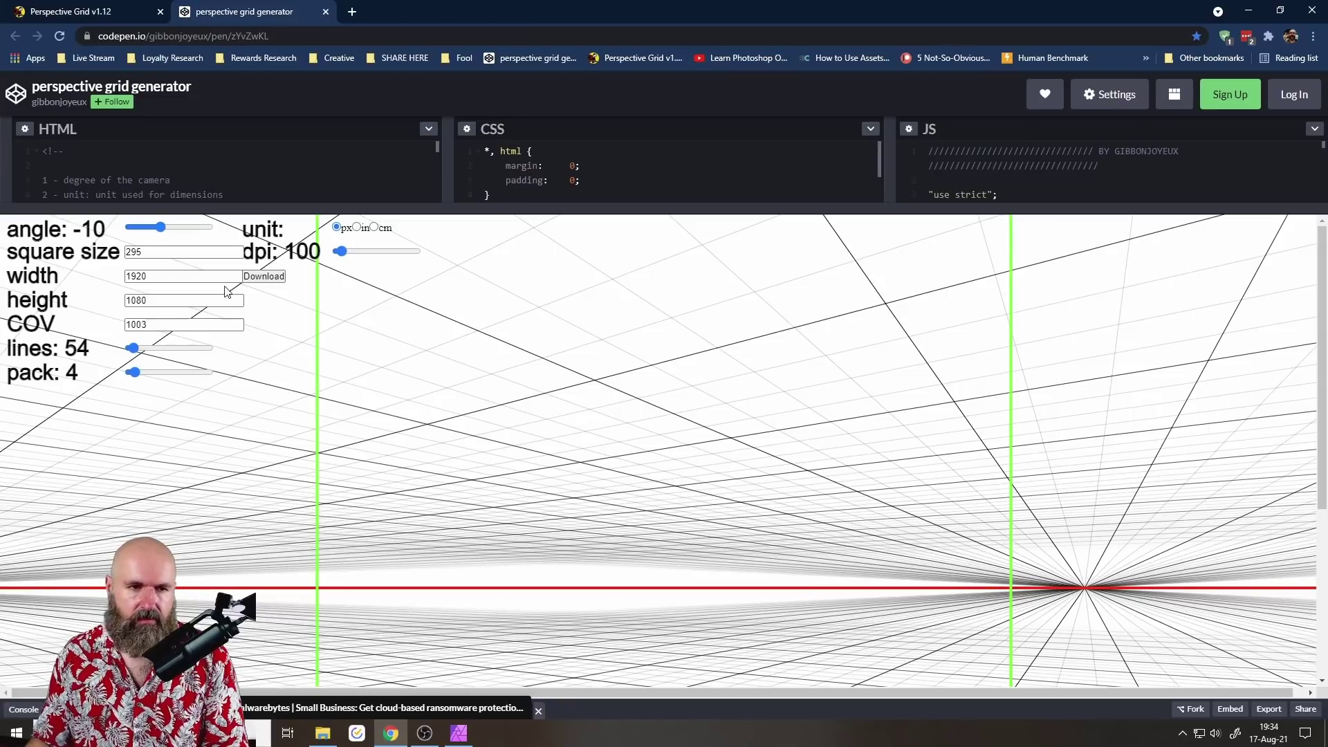
click(264, 276)
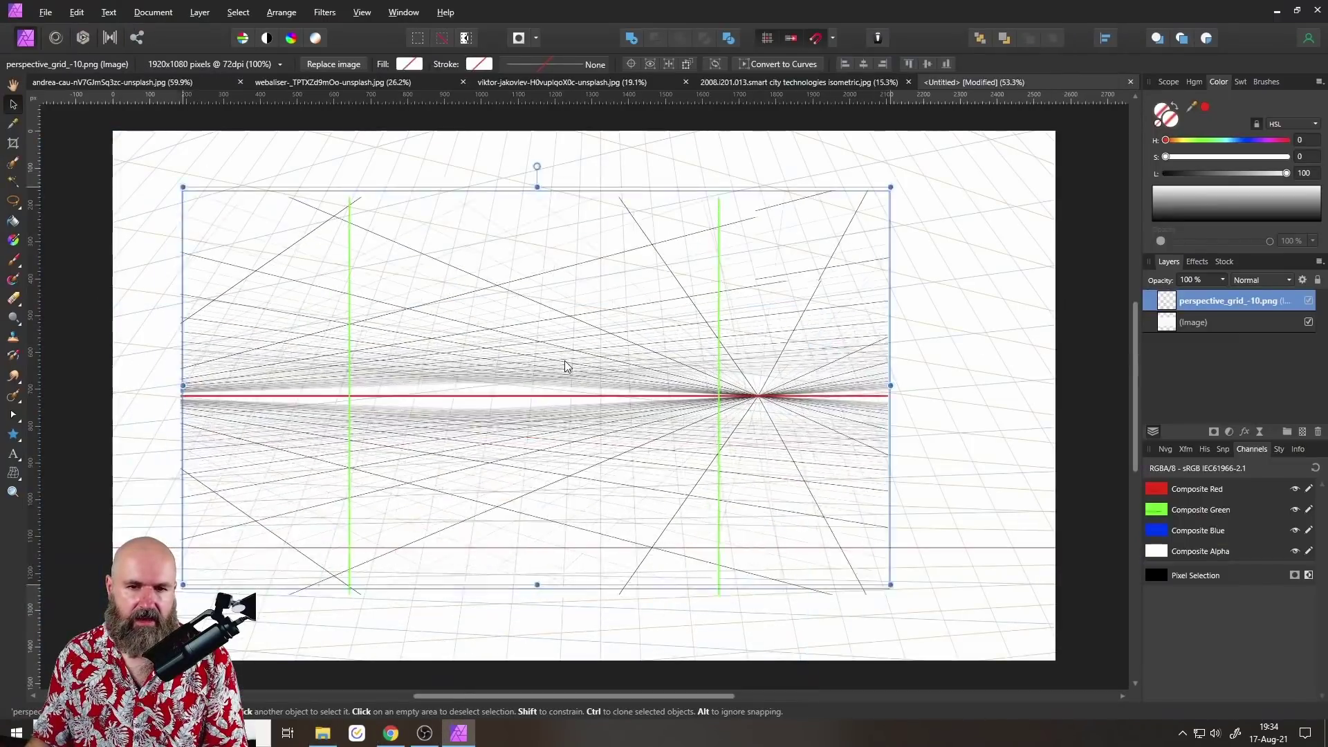
Hide the pasted web grid layer and enlarge perspective_grid_-10.png to span the full canvas.
drag(565, 367, 575, 333)
click(1309, 323)
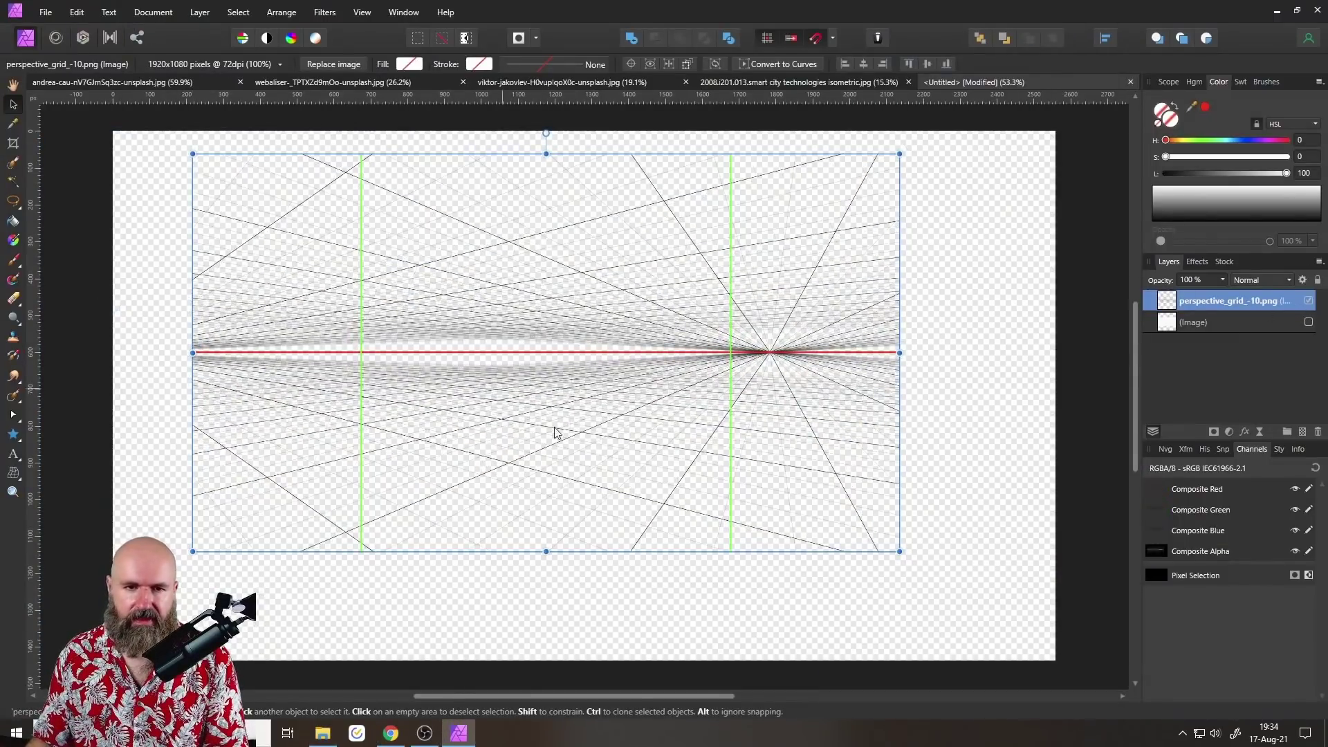
drag(555, 432, 476, 409)
drag(811, 510, 1120, 709)
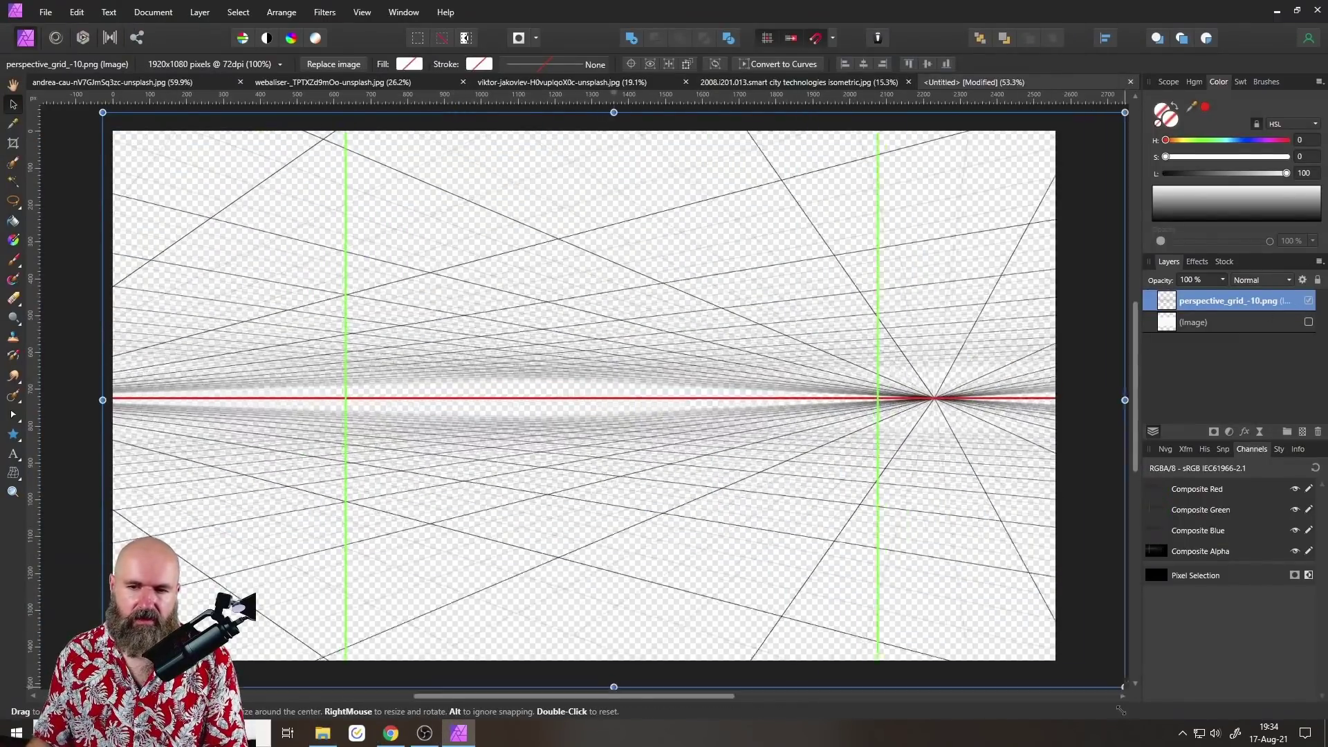
mouse_move(620, 448)
mouse_down()
mouse_move(623, 403)
mouse_move(627, 424)
mouse_up()
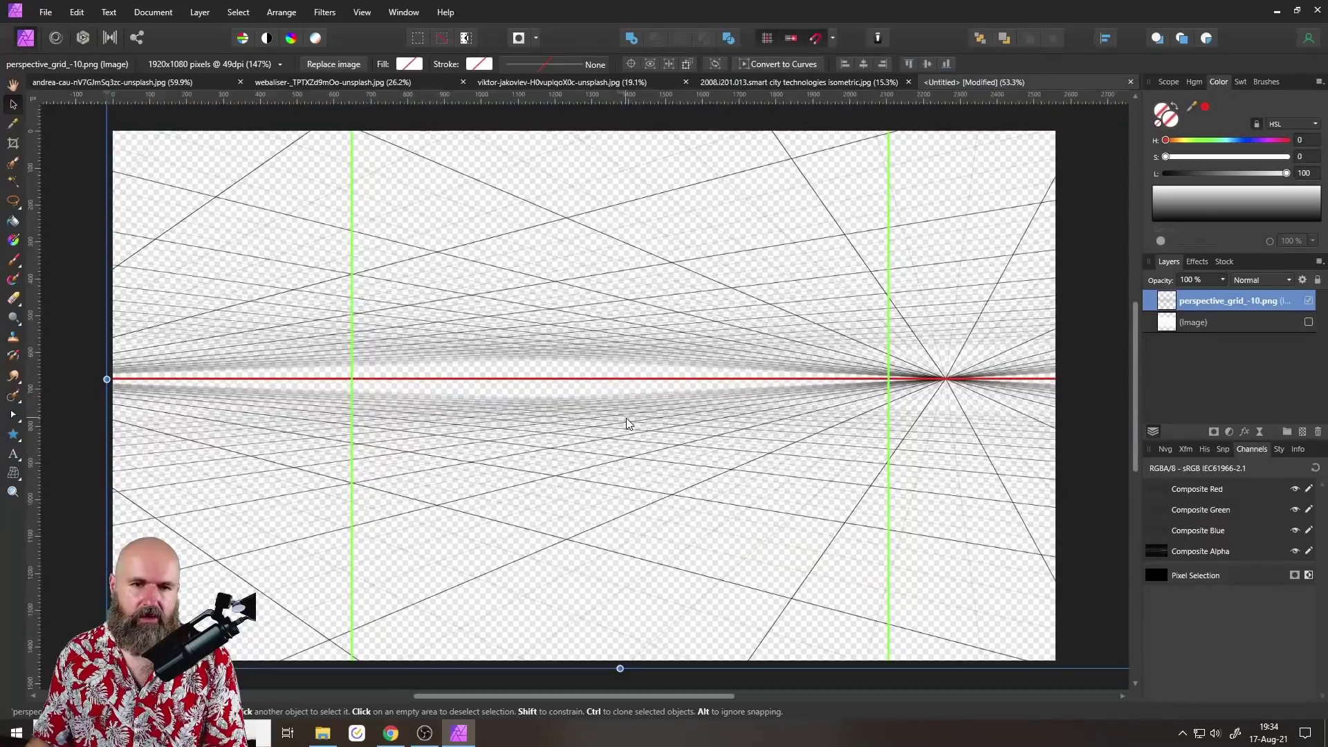